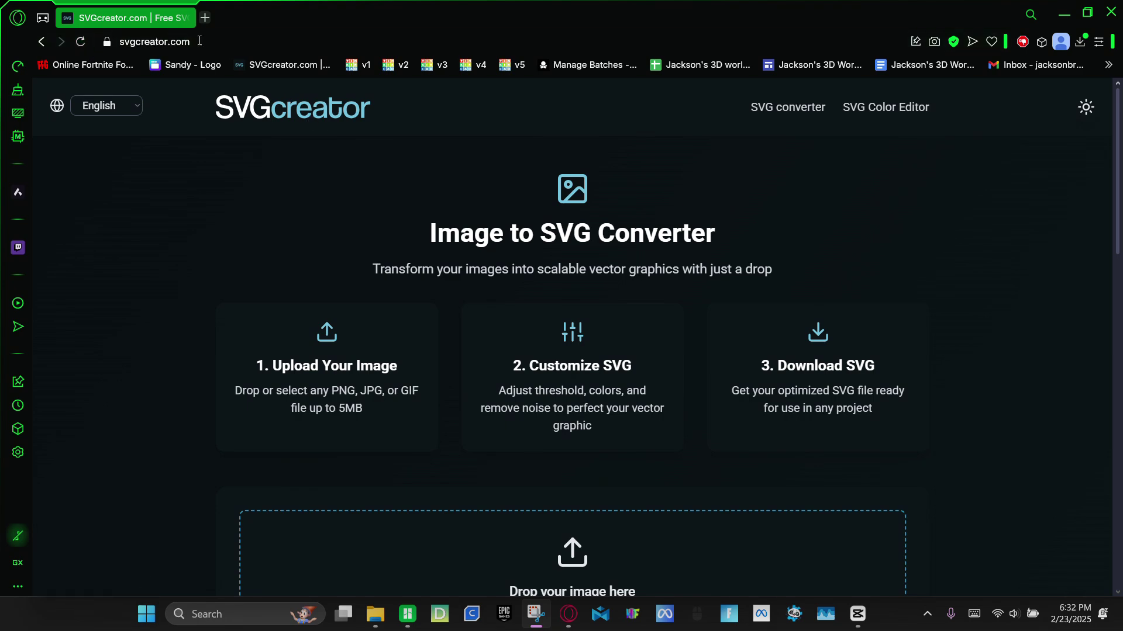
Open SVGcreator's 'Drop your image here' box to browse the Downloads folder.
scroll(251, 322, down, 5)
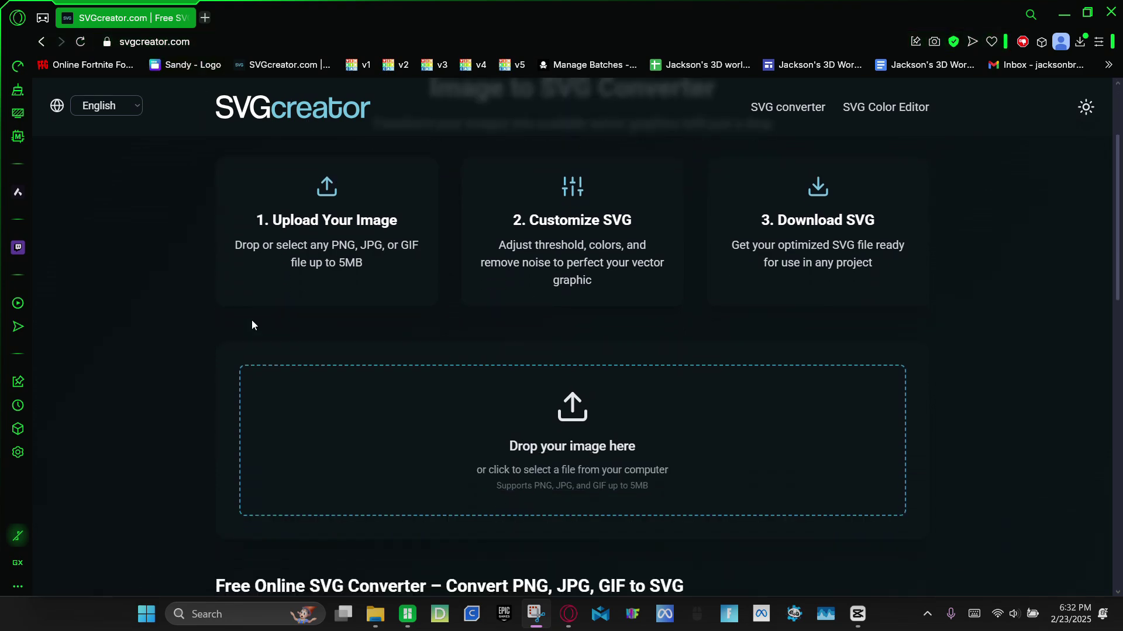
click(575, 299)
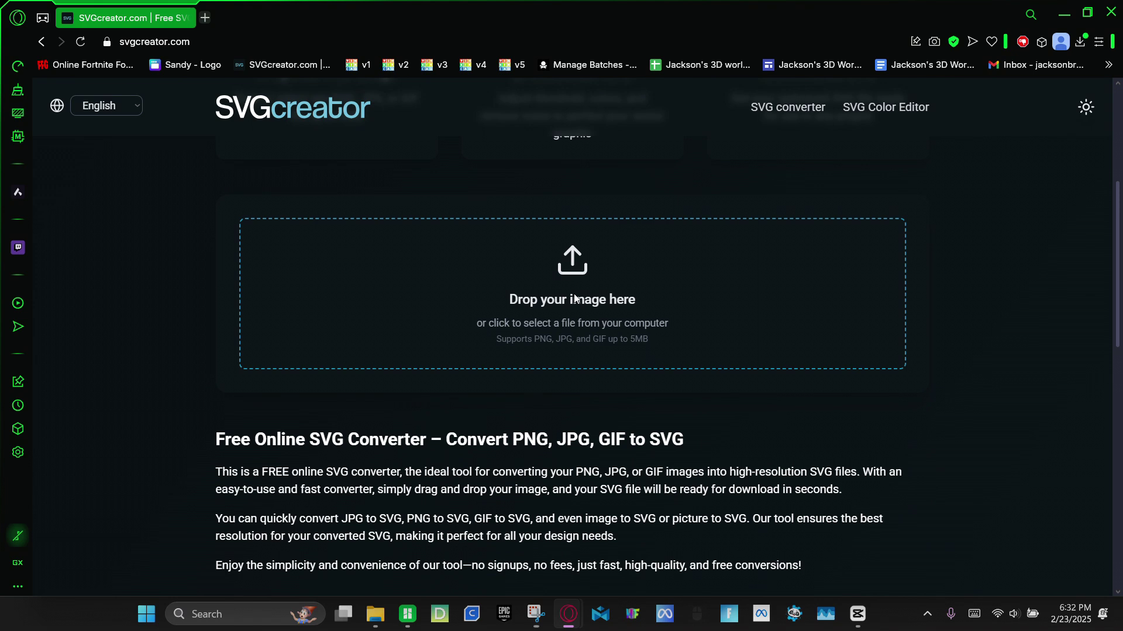
click(651, 311)
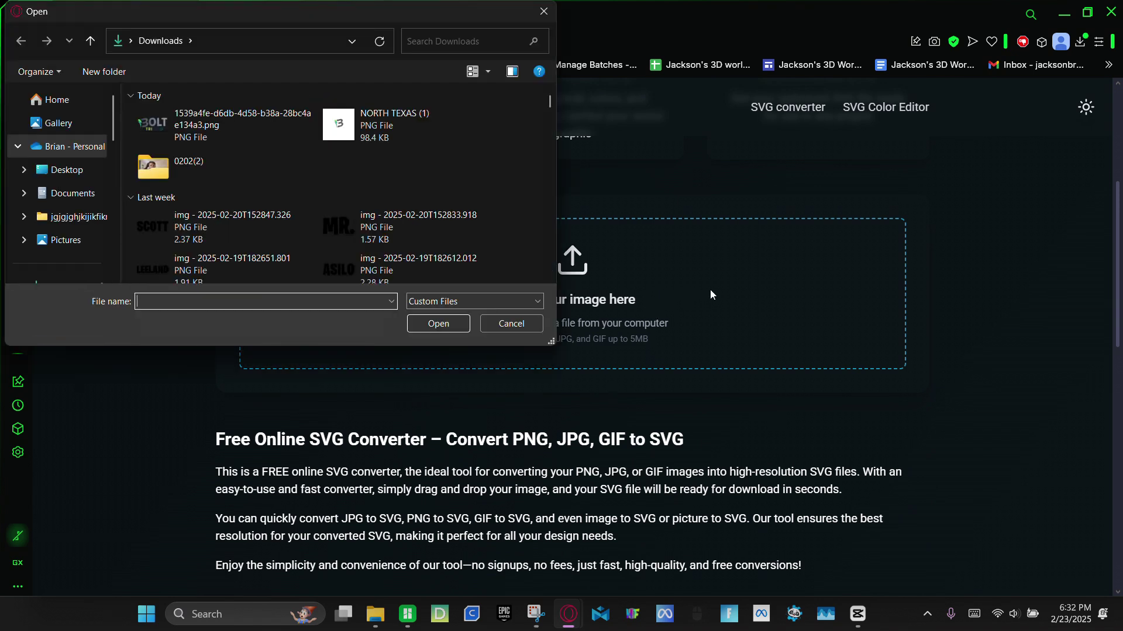
Load the BOLT TRITEAM PNG, trace it at 85% threshold, and download the SVG.
click(155, 120)
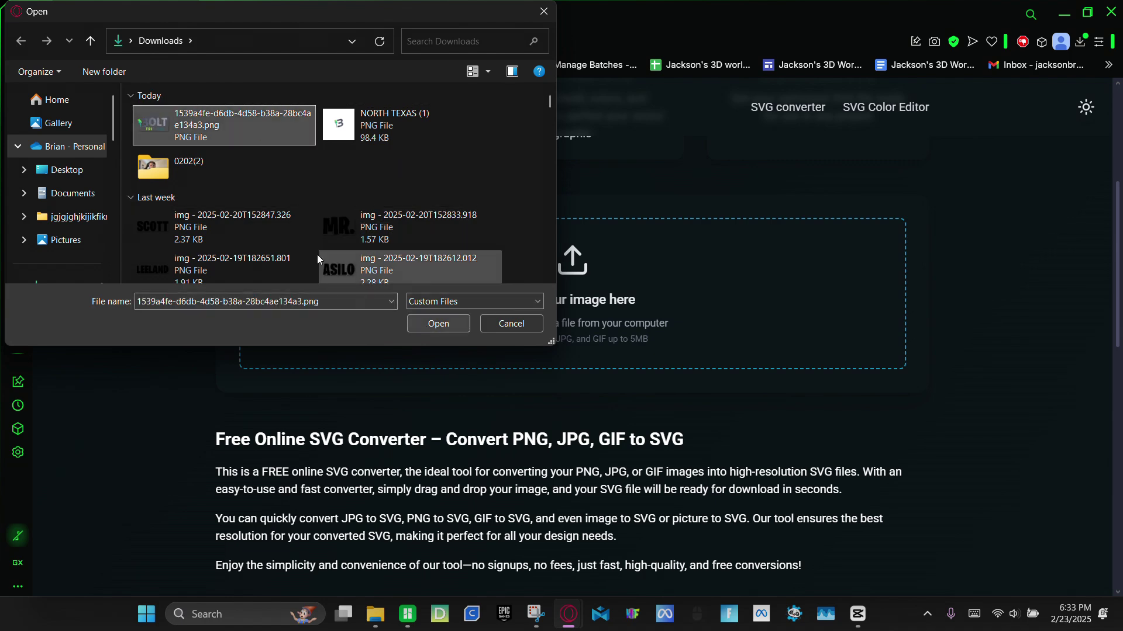
click(437, 323)
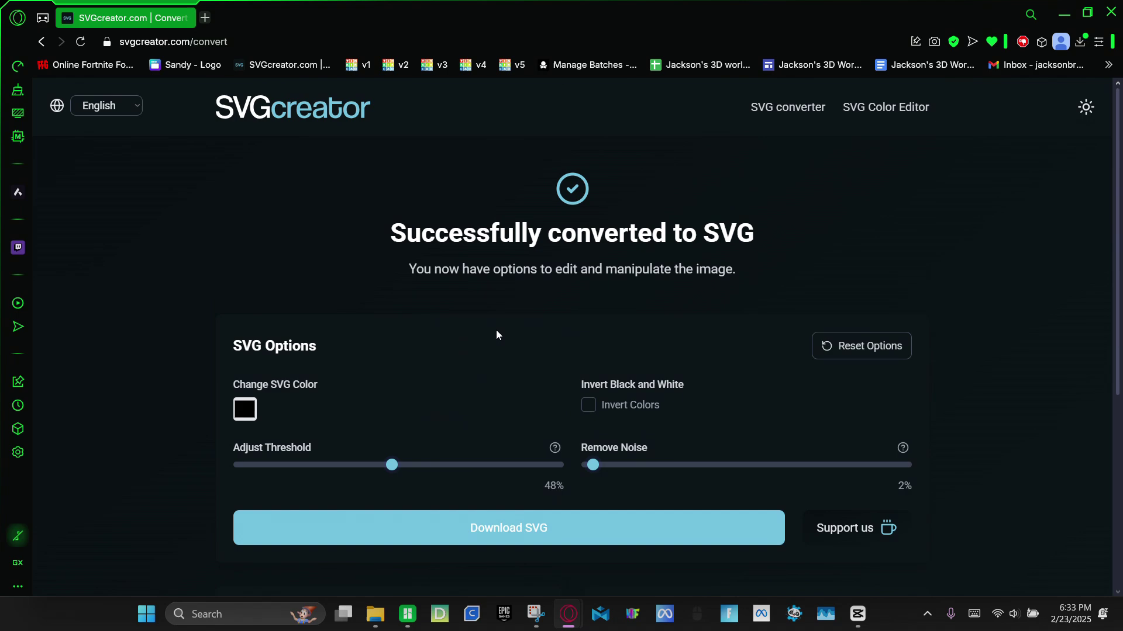
scroll(496, 330, down, 5)
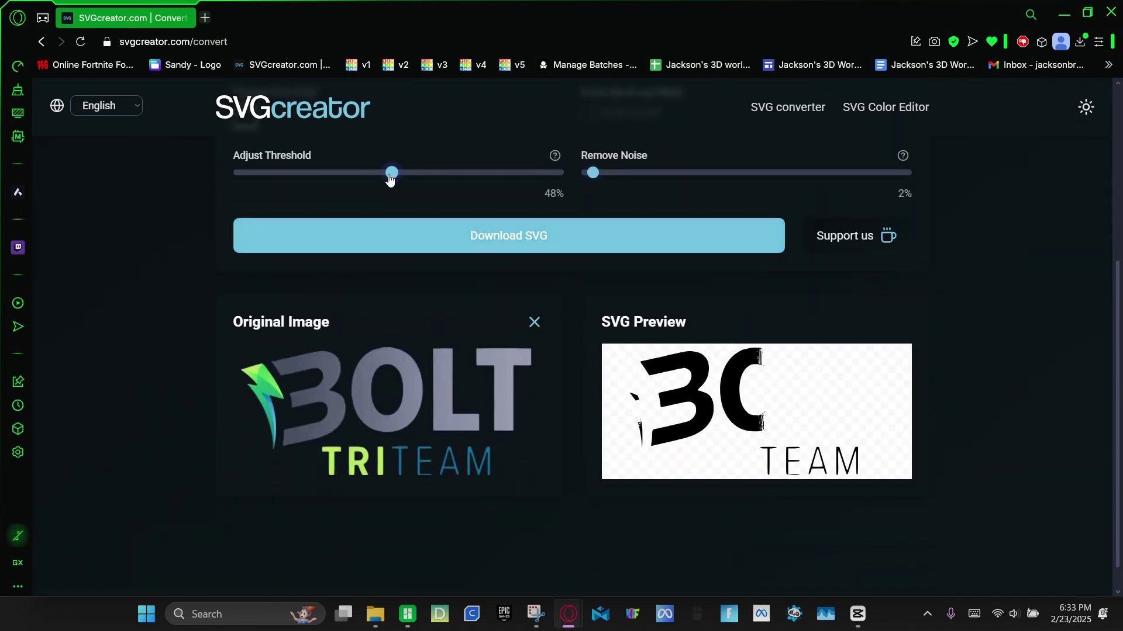
drag(390, 179, 511, 185)
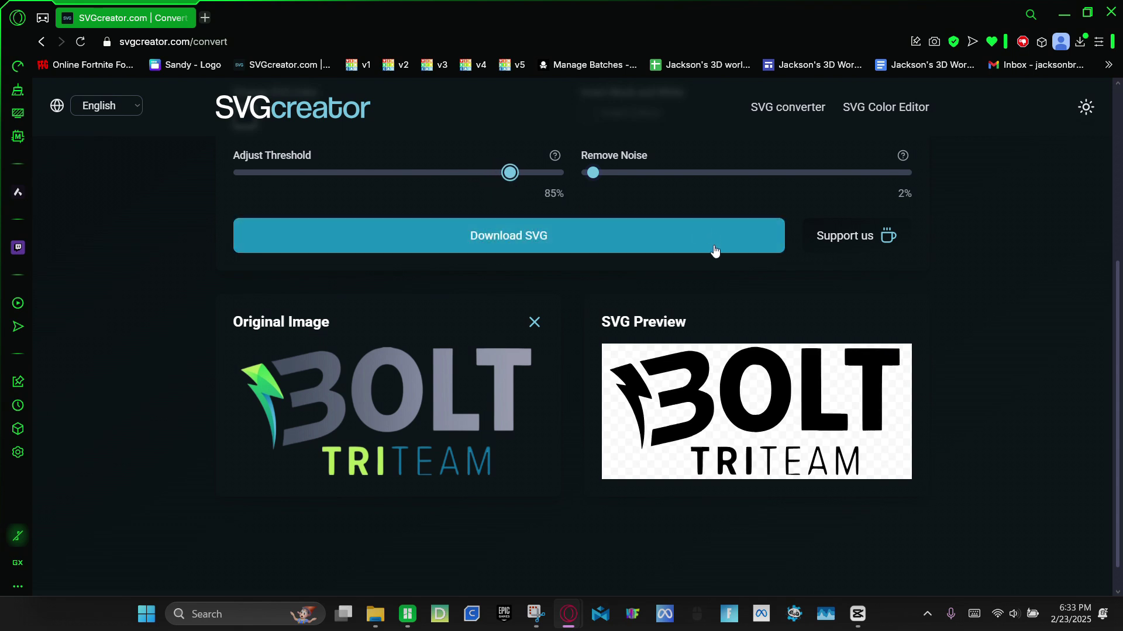
scroll(676, 388, up, 3)
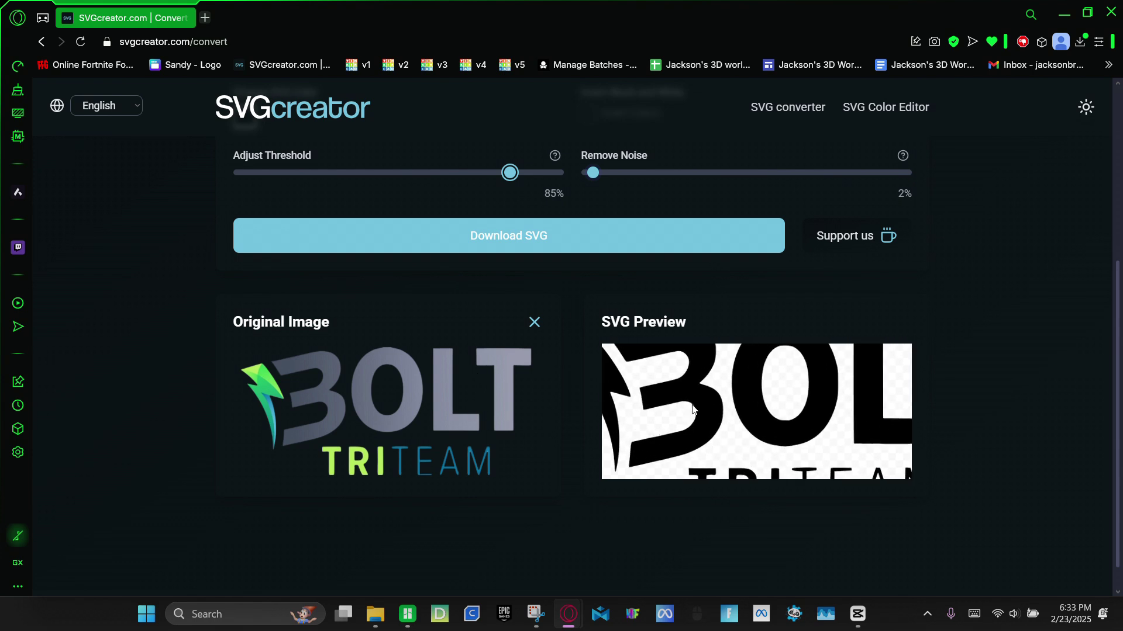
click(439, 248)
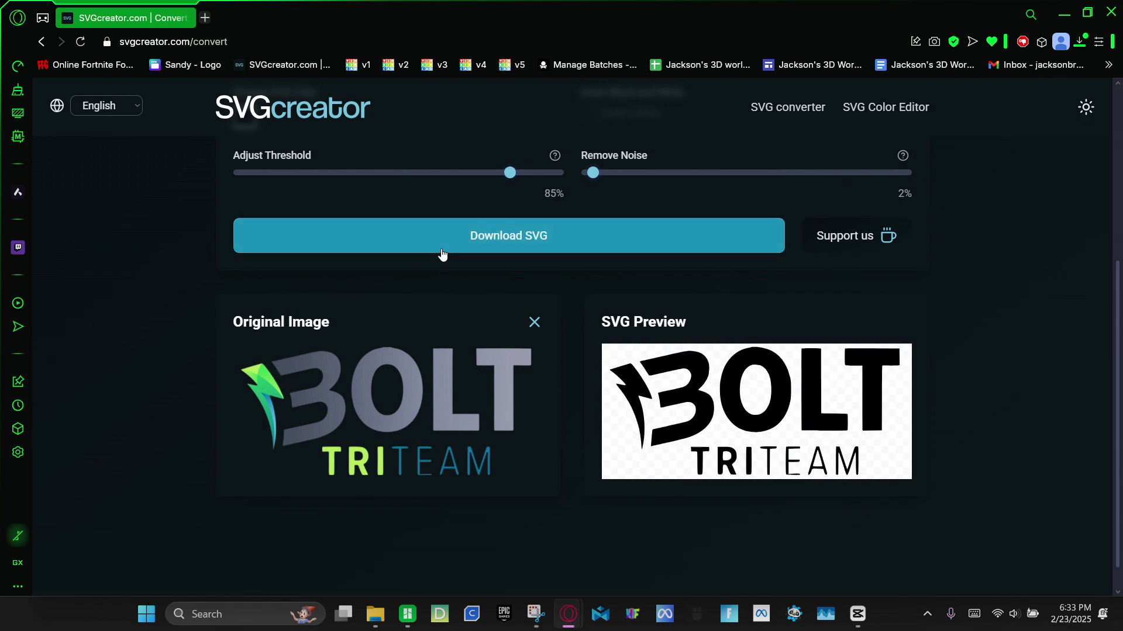
Go to tinkercad.com in a new tab and create a new 3D design.
click(203, 18)
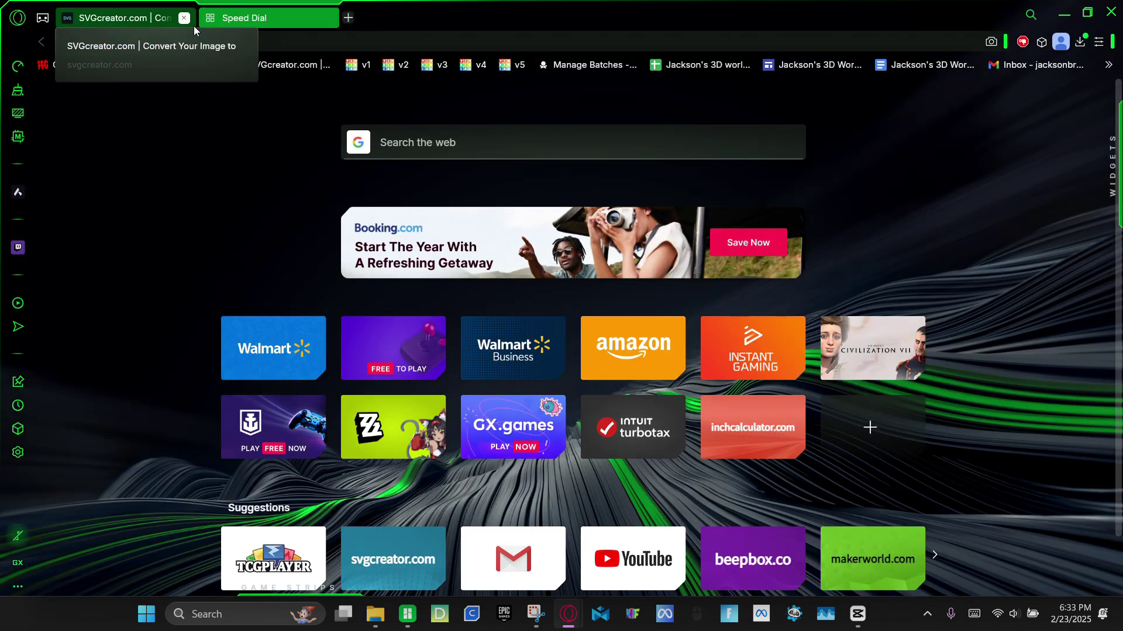
text(t)
key(Return)
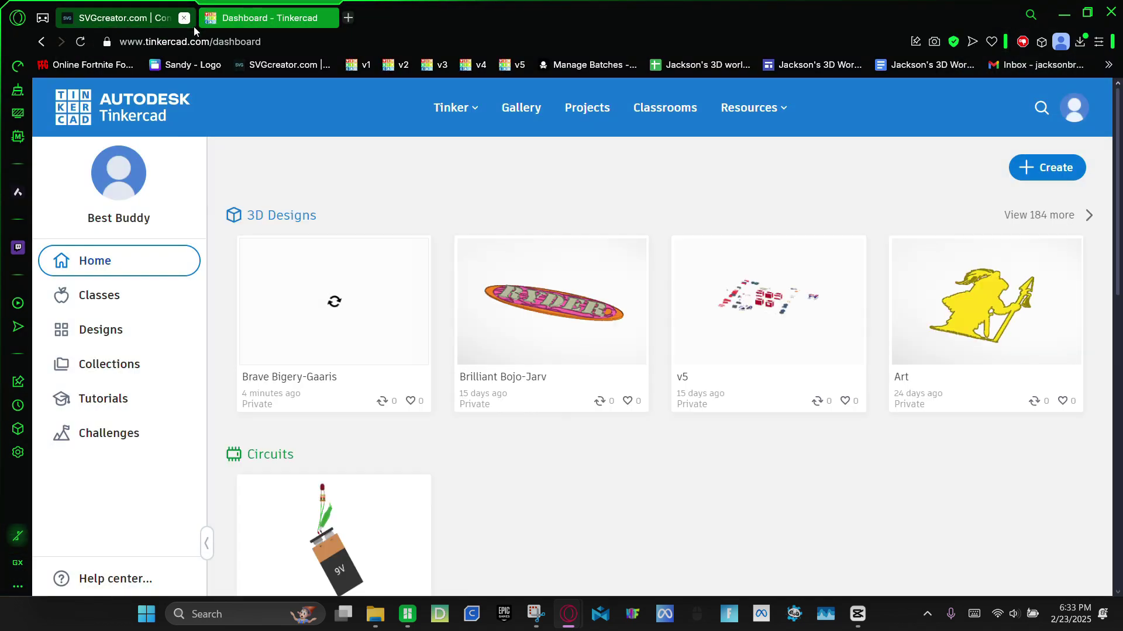
click(1035, 168)
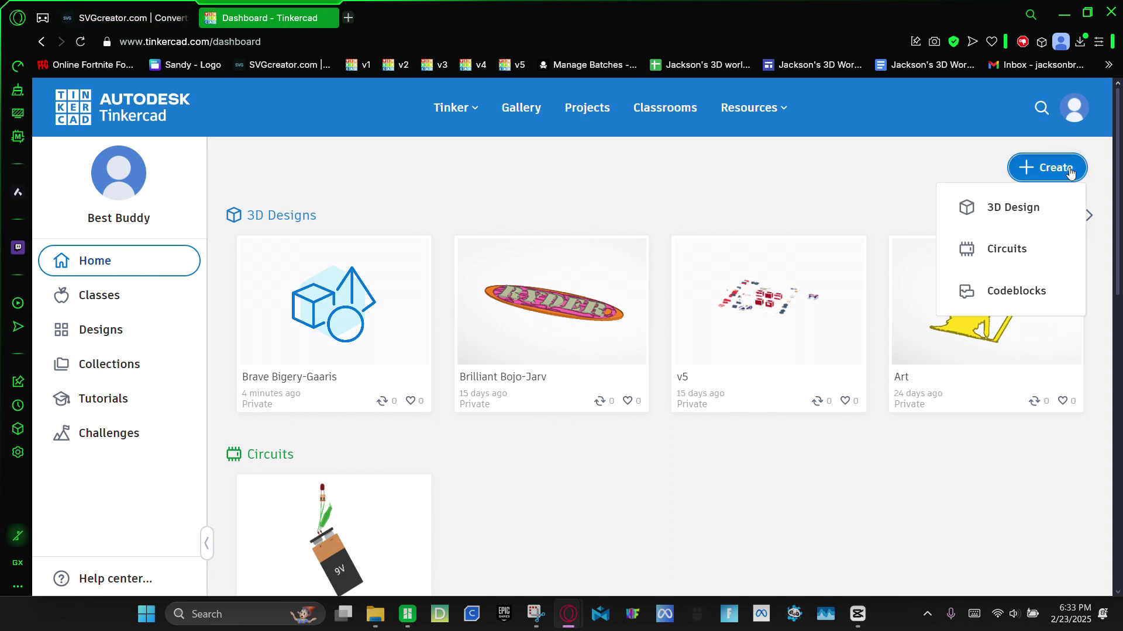
click(1016, 216)
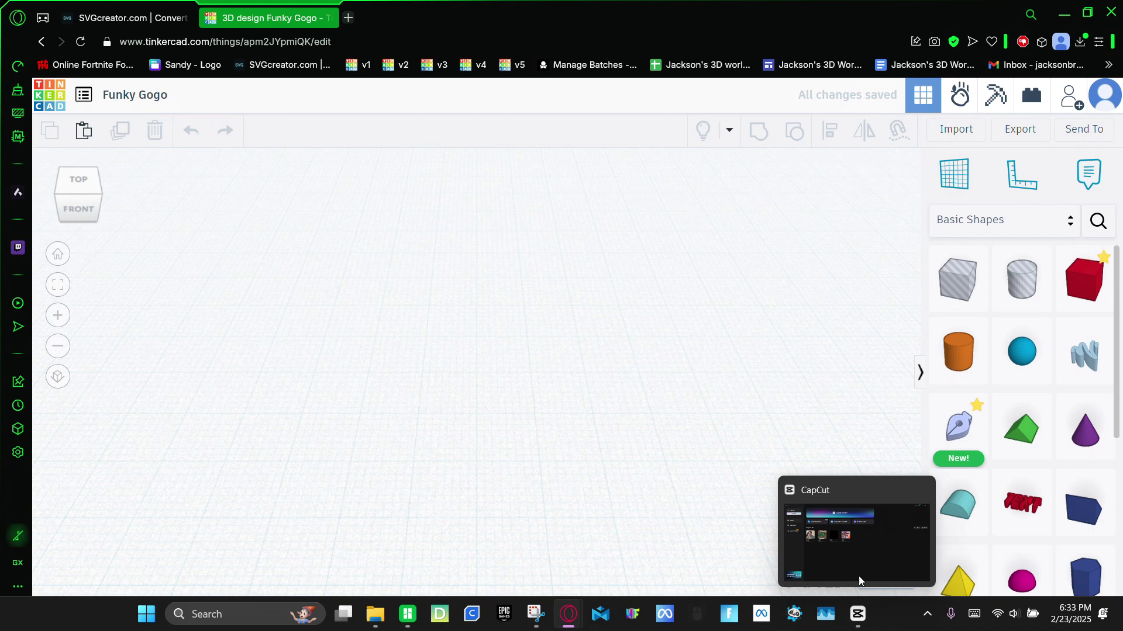
Set the snap grid to 1/64 in, place a ruler, and open the Import window.
click(874, 580)
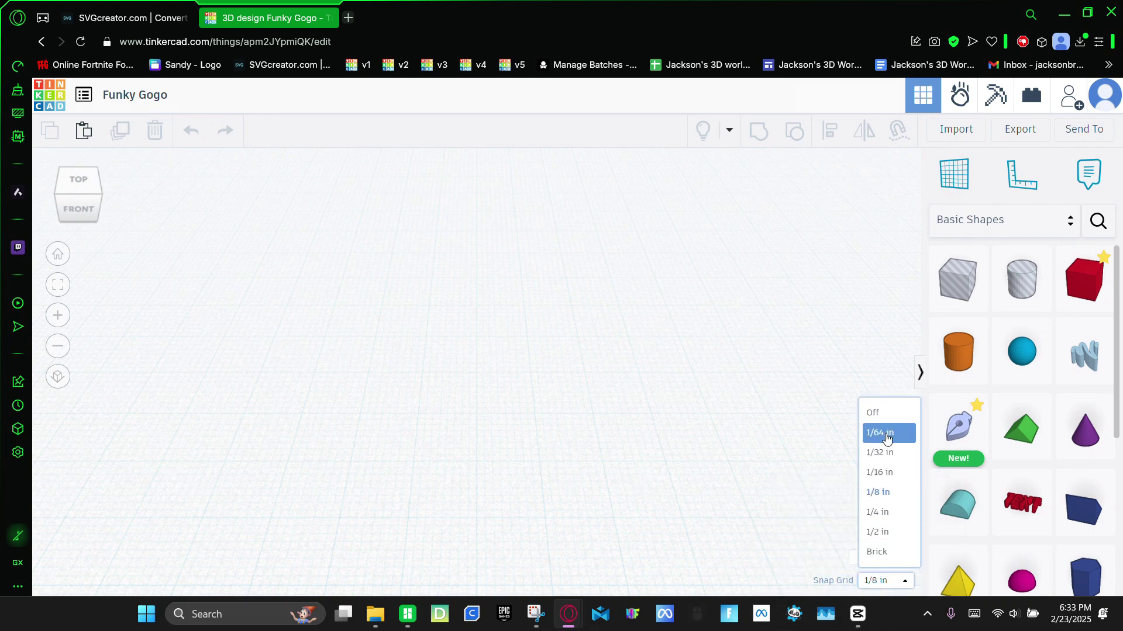
click(887, 434)
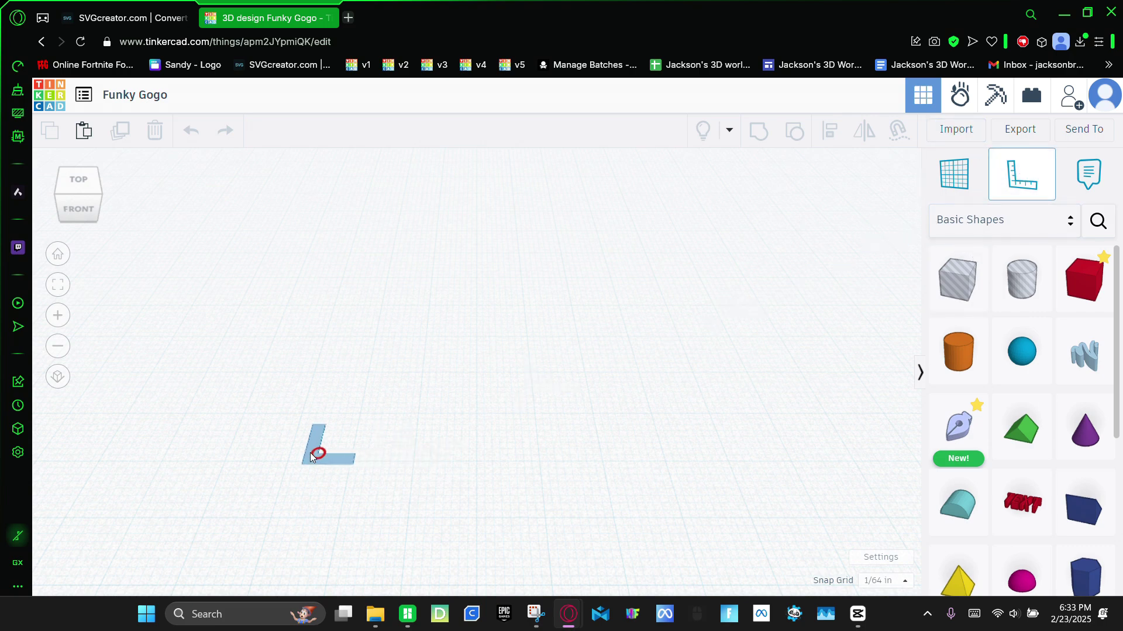
click(291, 452)
scroll(577, 325, down, 2)
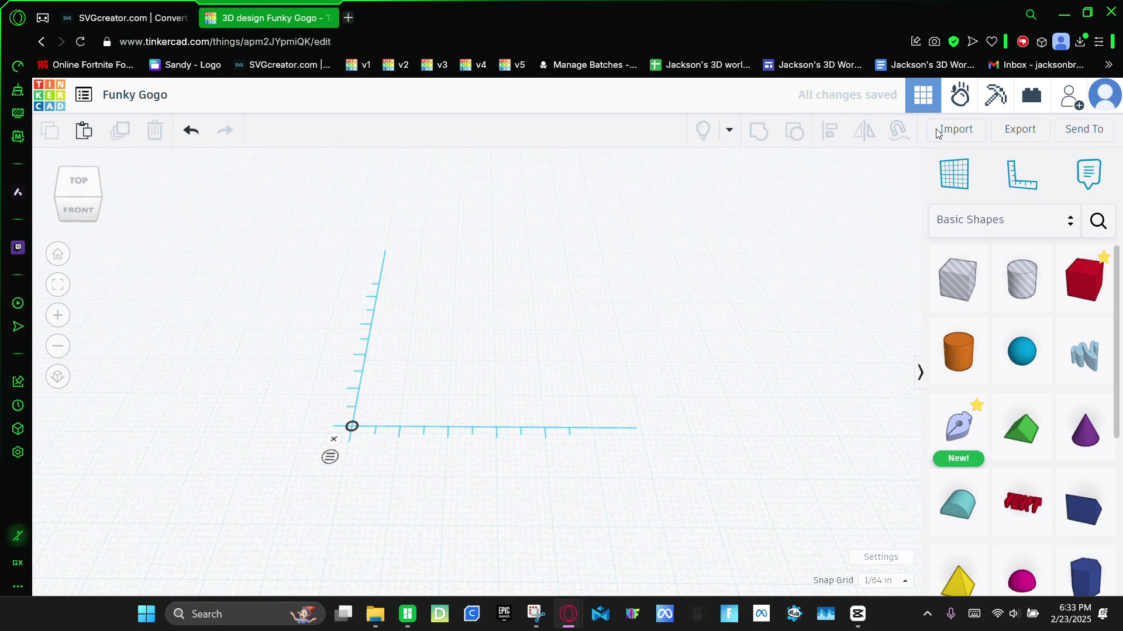
click(969, 133)
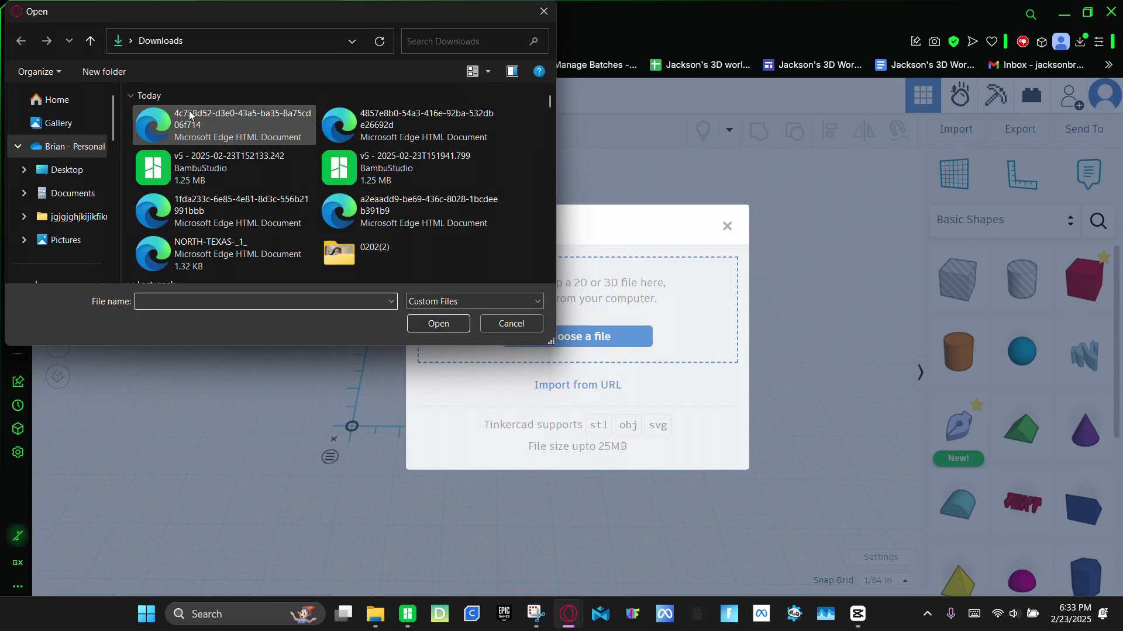
Import the downloaded BOLT TRITEAM SVG at width 170 (length 75.13).
click(169, 112)
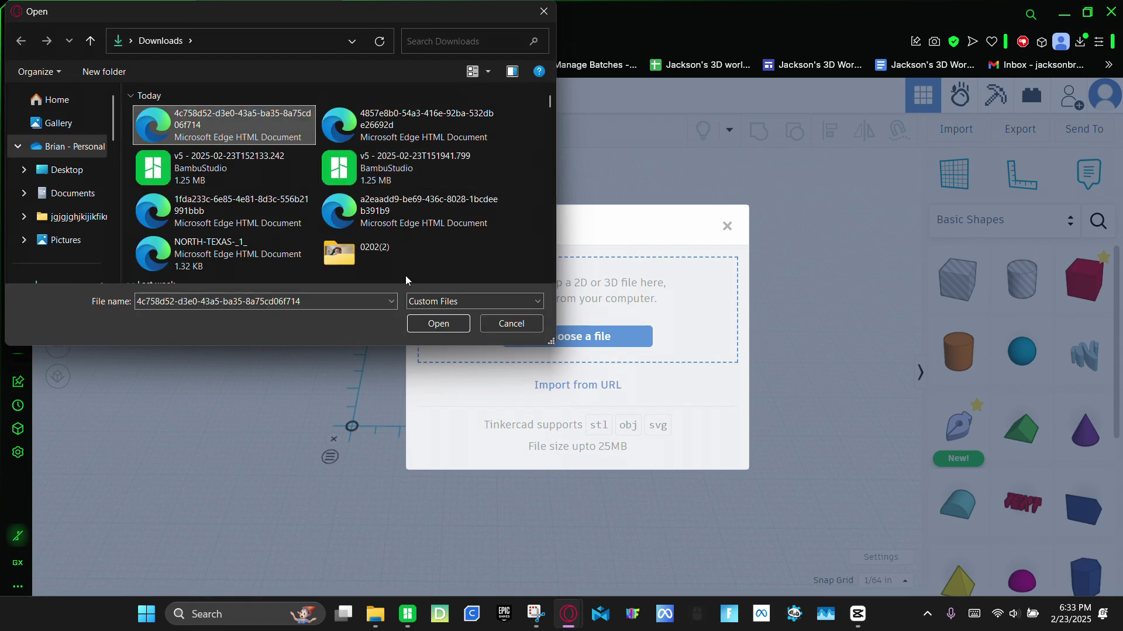
click(418, 320)
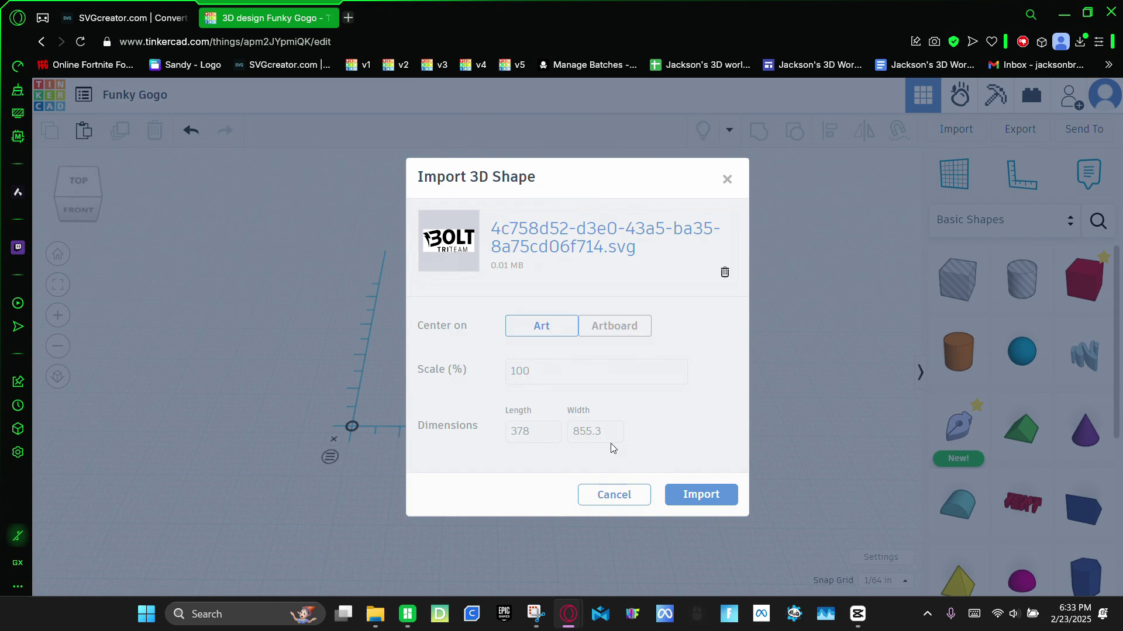
drag(605, 433, 576, 431)
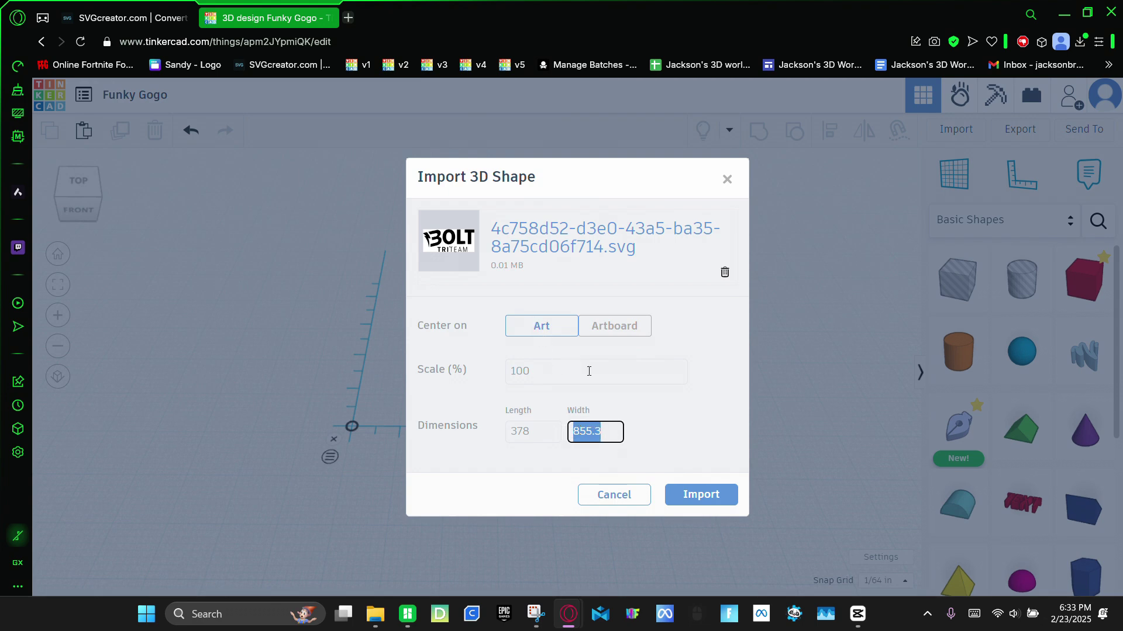
text(170)
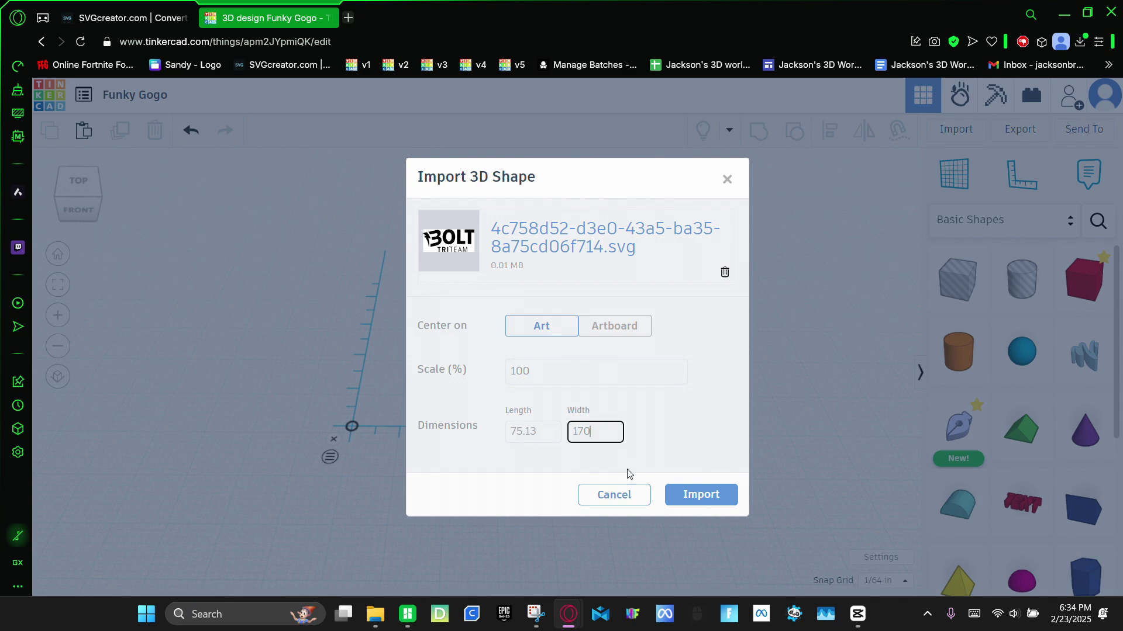
click(698, 496)
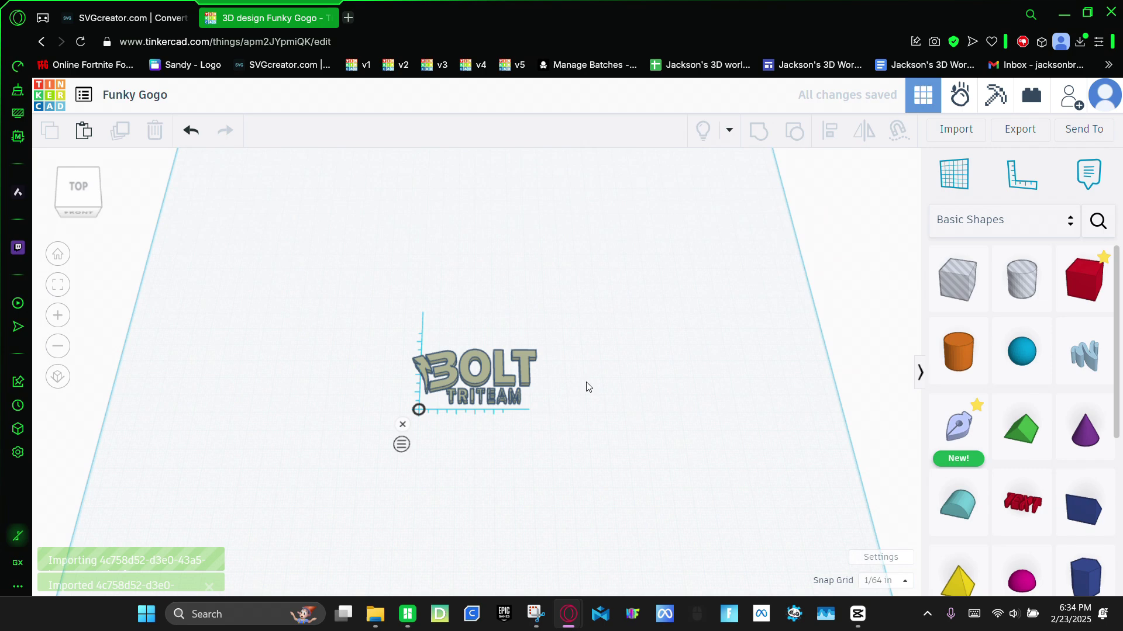
Focus on the logo, set its Quality to 24 and its elevation to 0.37.
click(529, 383)
key(f)
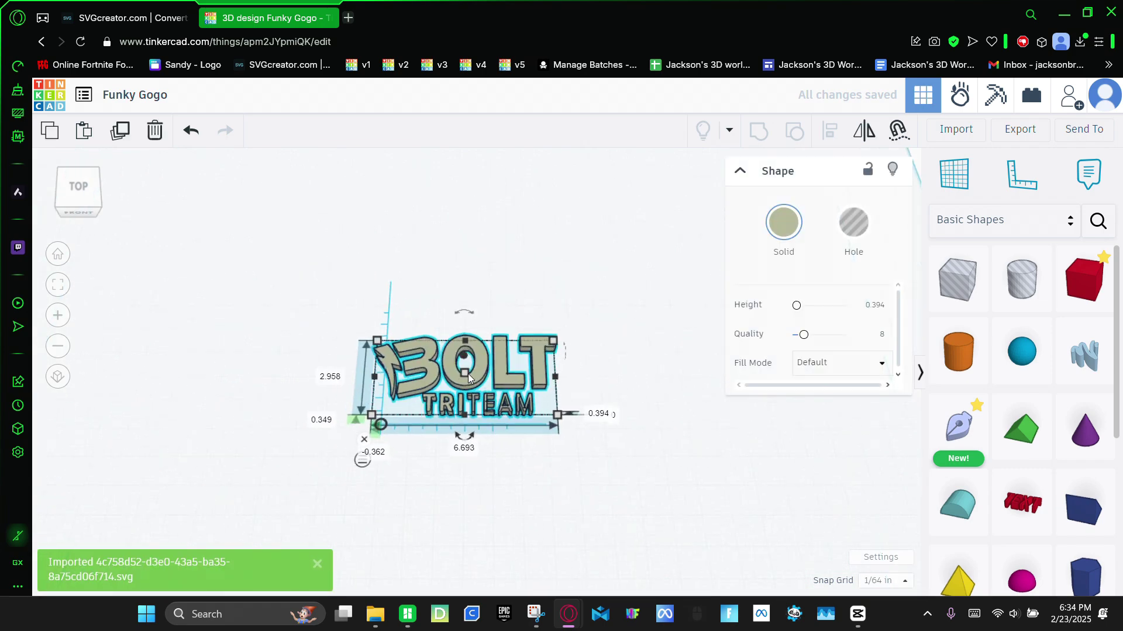
scroll(392, 411, up, 1)
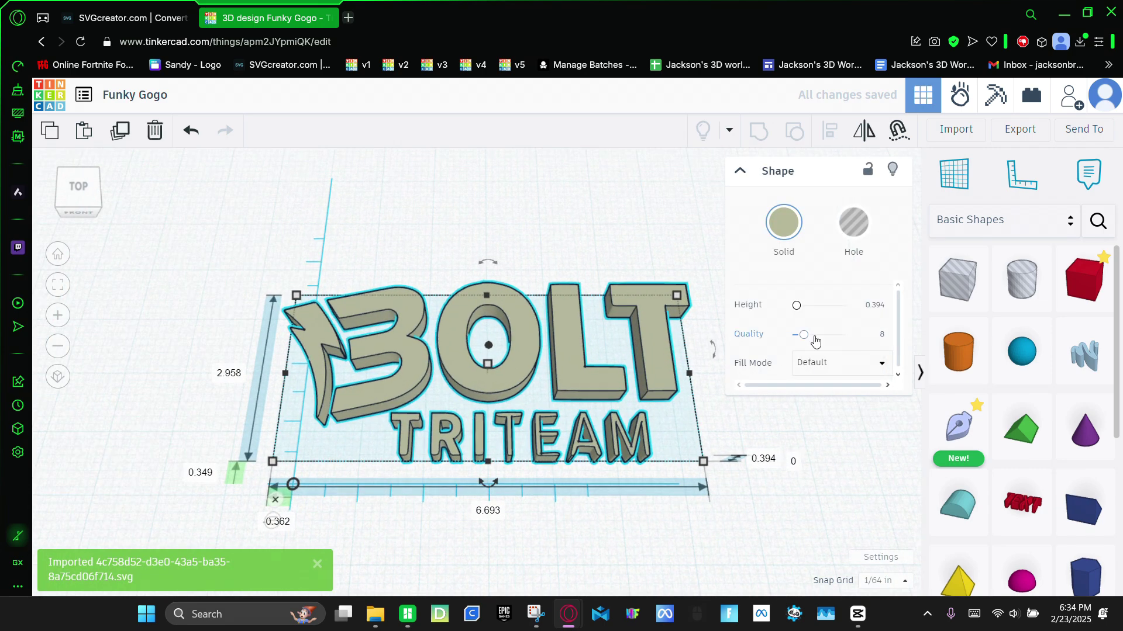
drag(803, 338, 869, 338)
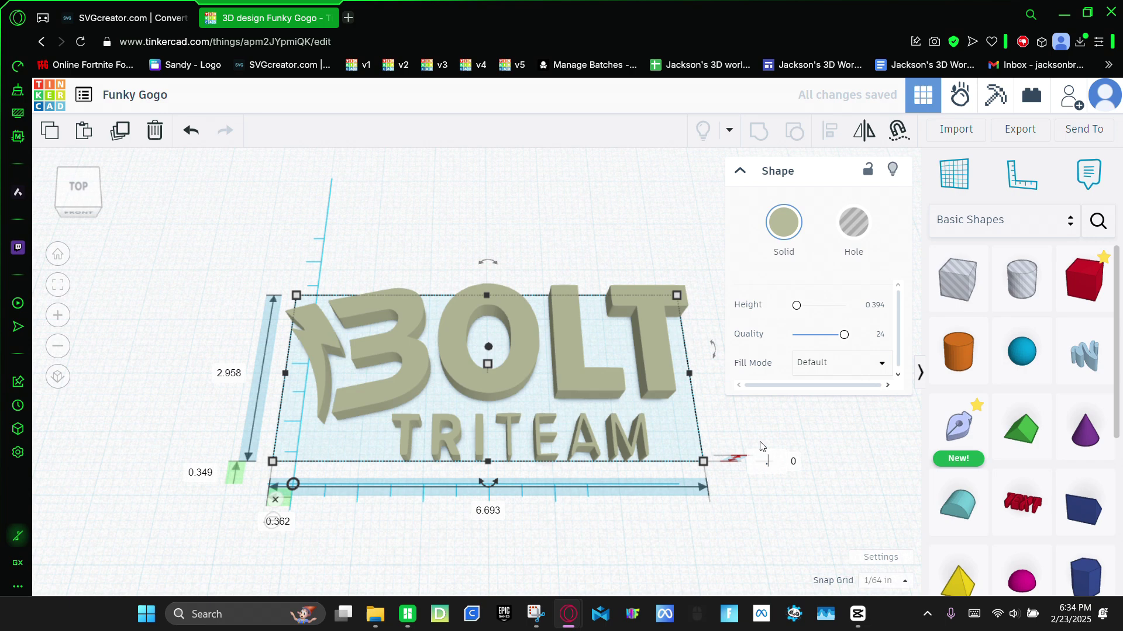
text(7)
key(Return)
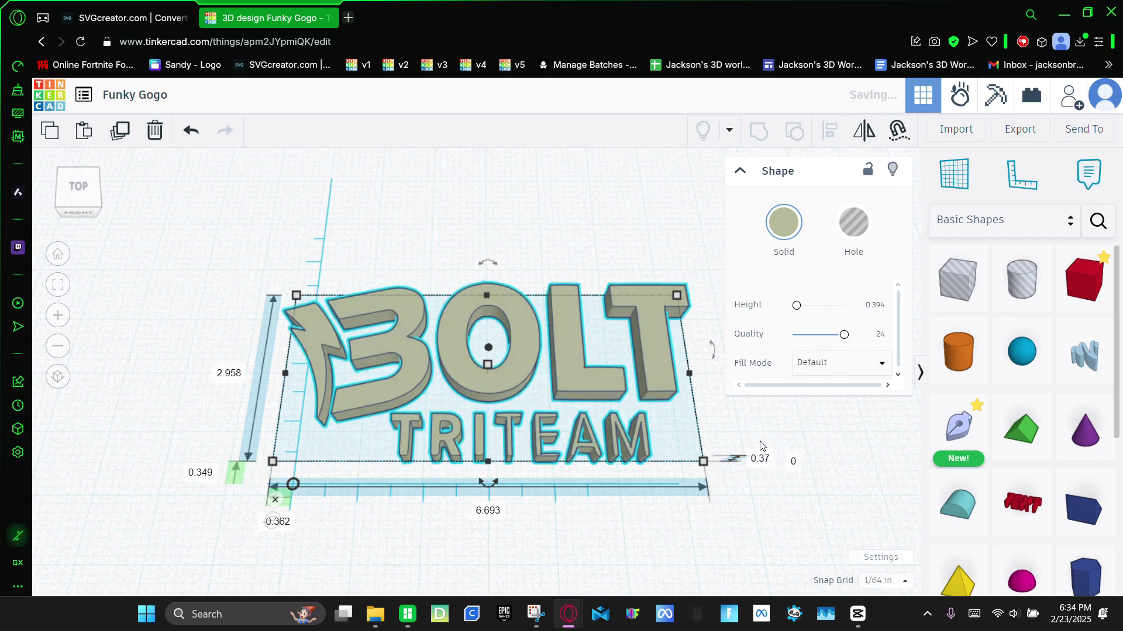
right_drag(754, 432, 749, 436)
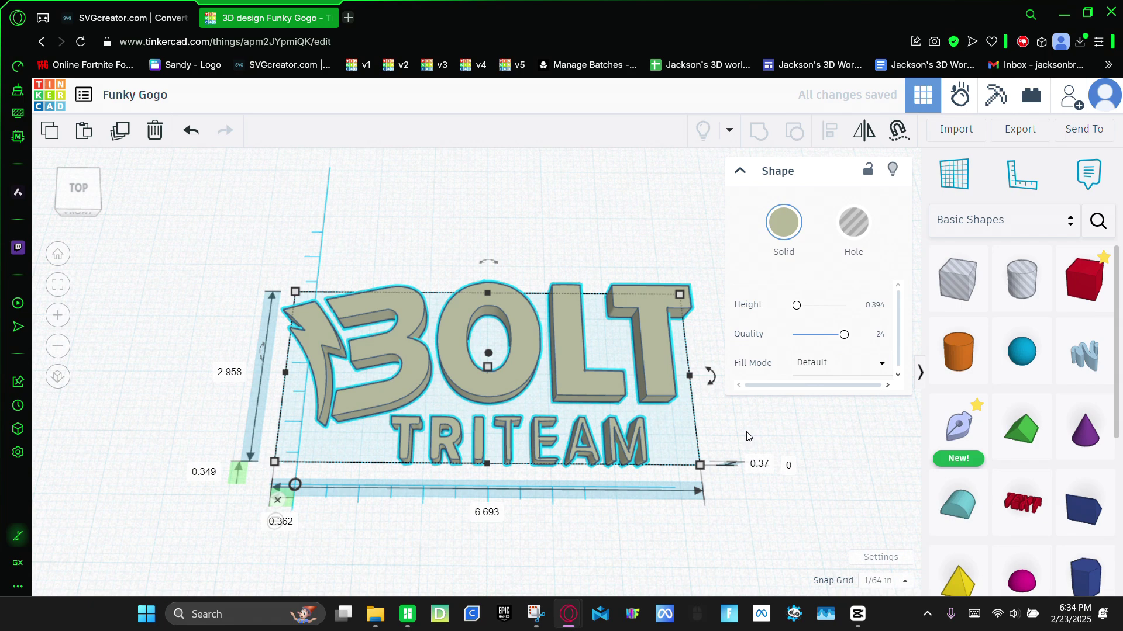
Duplicate the logo and move the copy beside the original.
drag(746, 436, 395, 416)
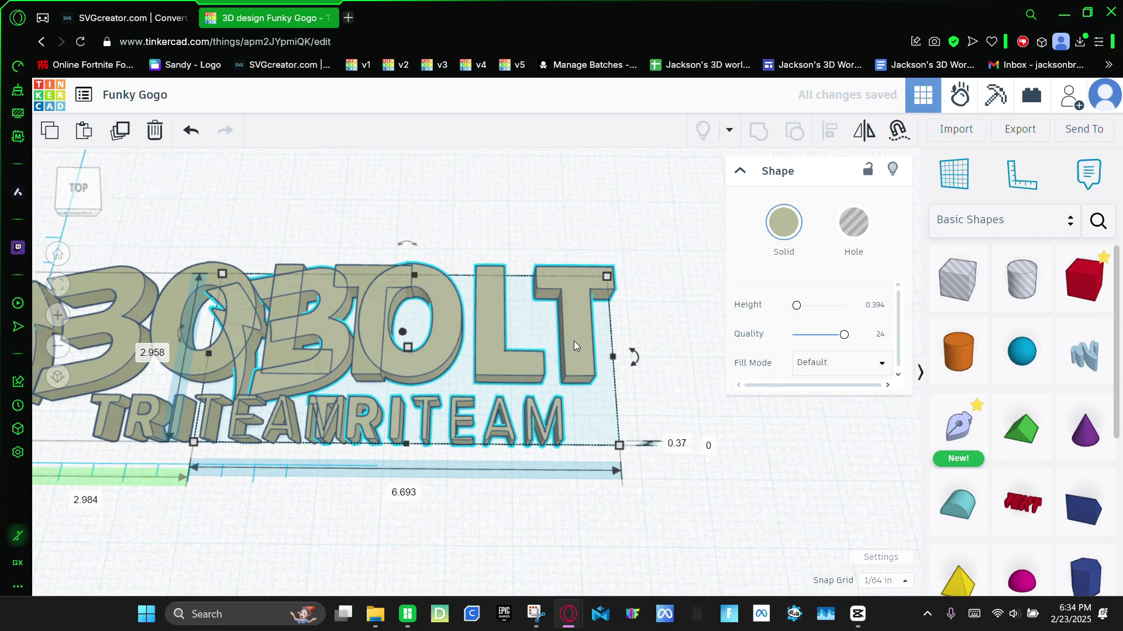
drag(574, 346, 792, 341)
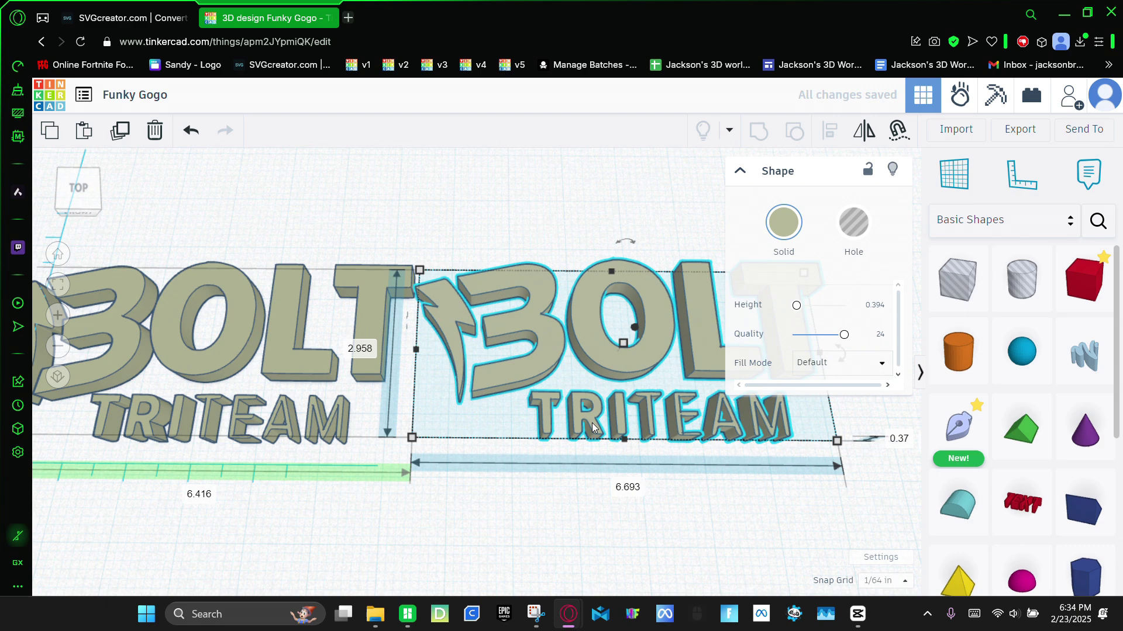
key(f)
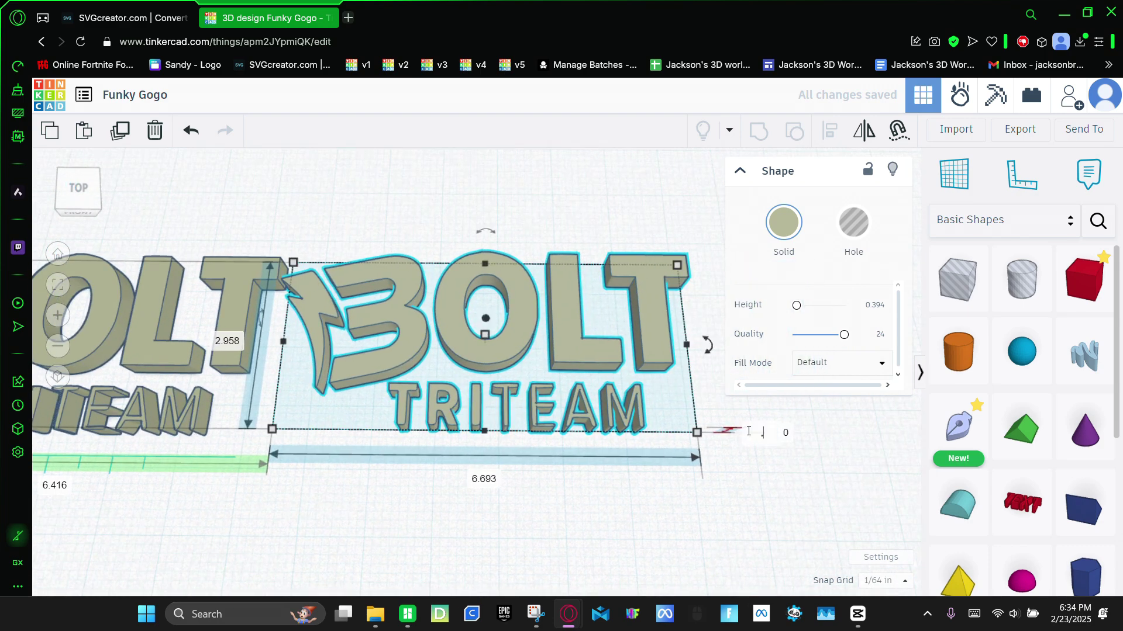
Raise the copy to 0.3 elevation and set its fill mode to Silhouette.
key(Return)
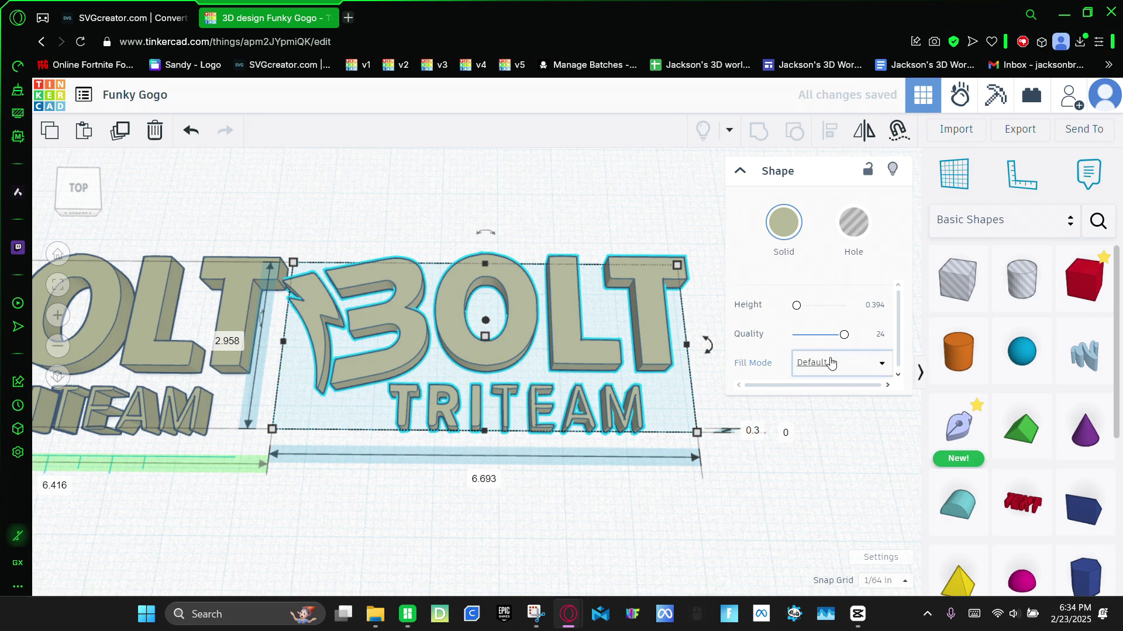
click(830, 363)
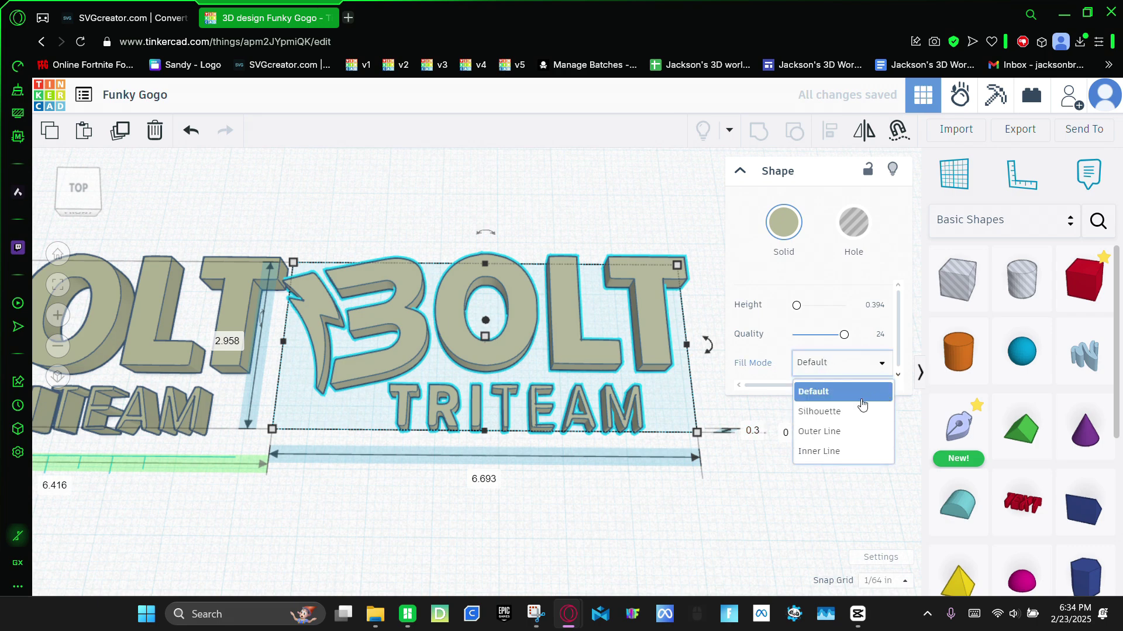
click(848, 409)
scroll(615, 414, down, 2)
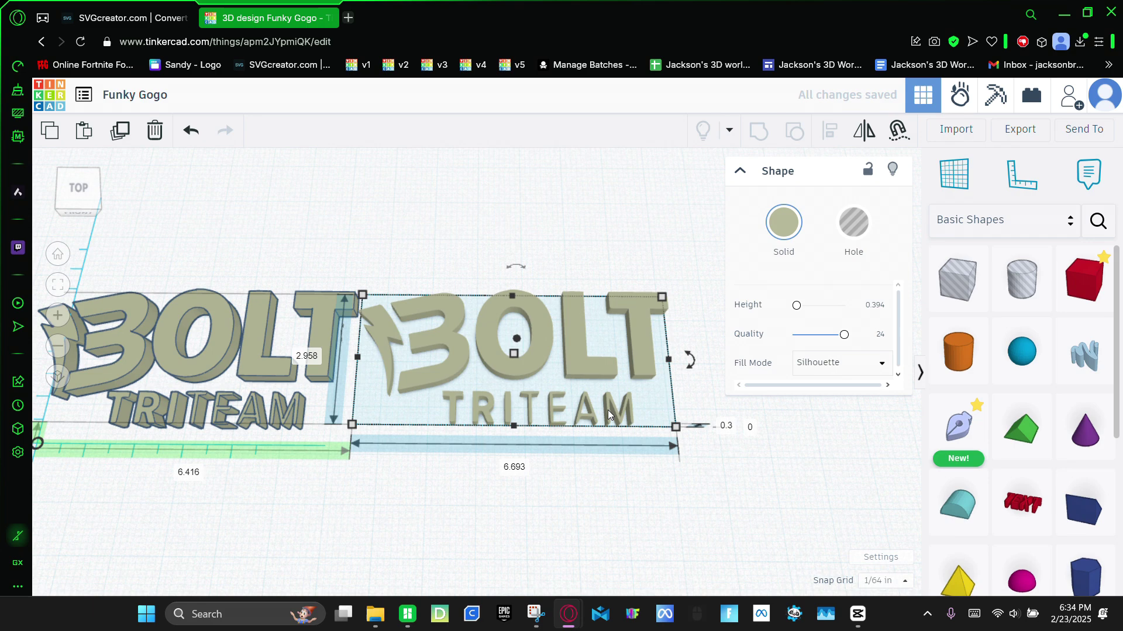
Reposition the copy and switch its fill mode to Outer Line at 0.25 line width.
drag(608, 414, 321, 375)
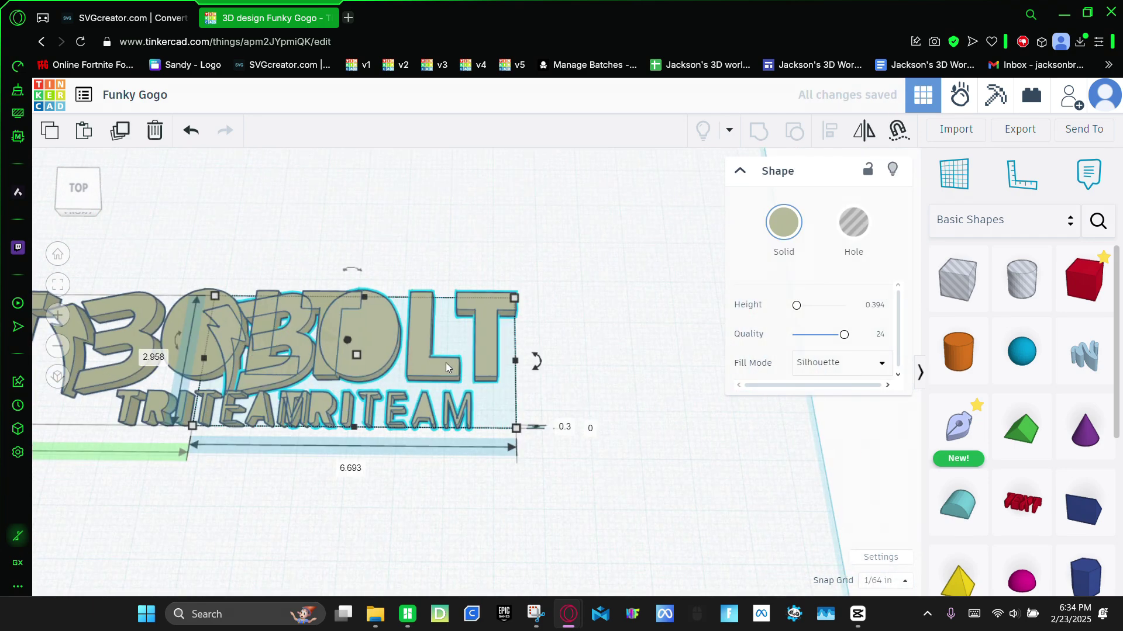
drag(446, 367, 598, 370)
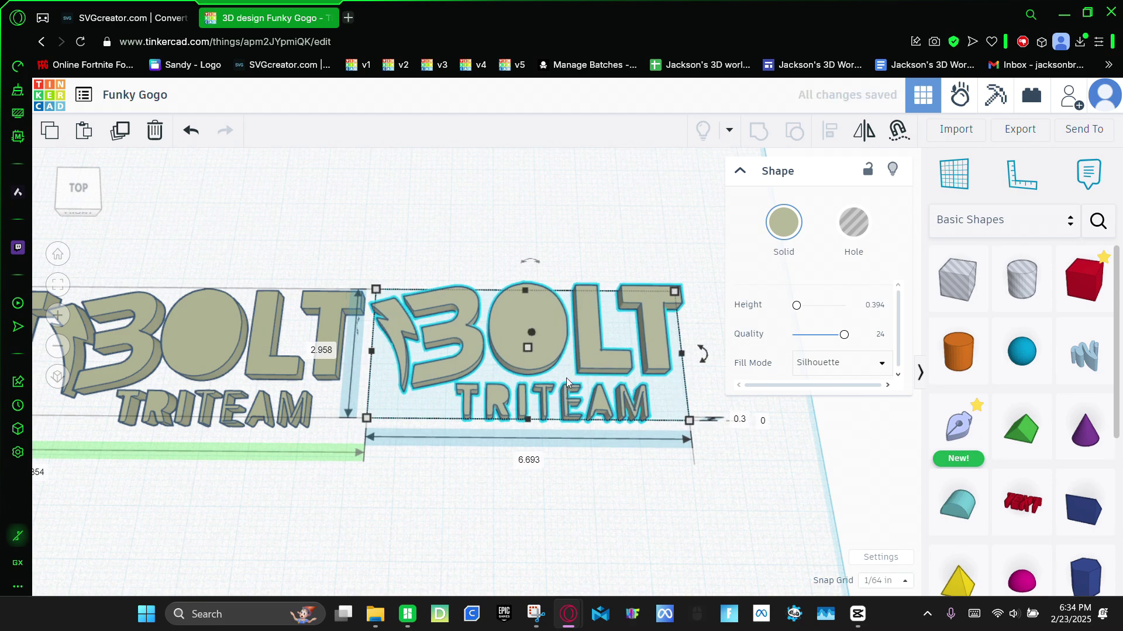
scroll(701, 374, up, 1)
click(842, 363)
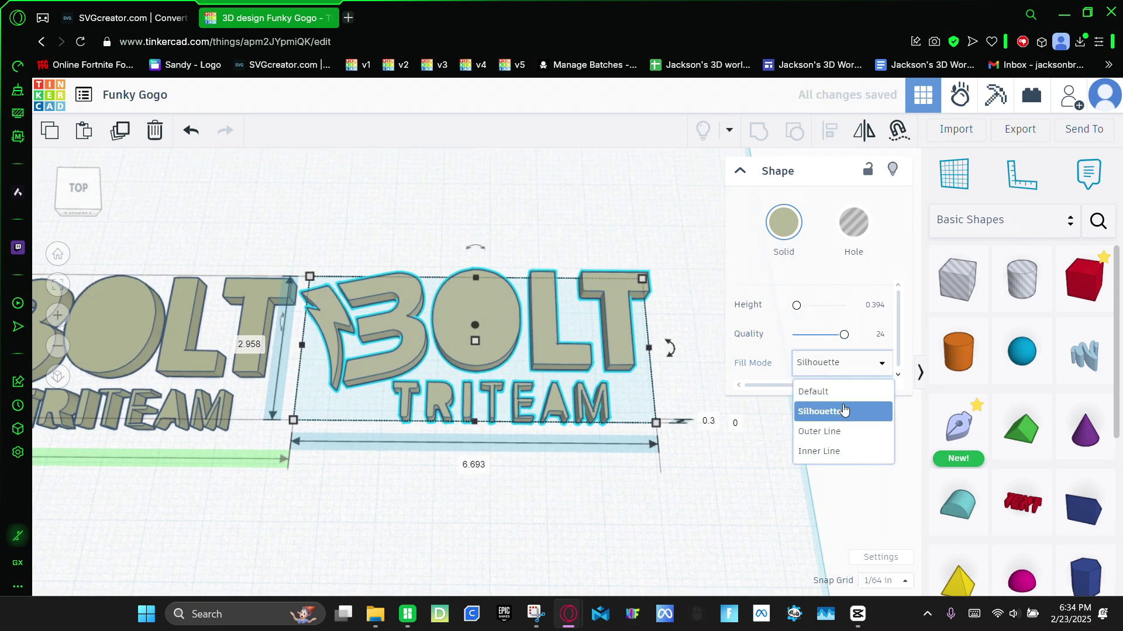
click(802, 431)
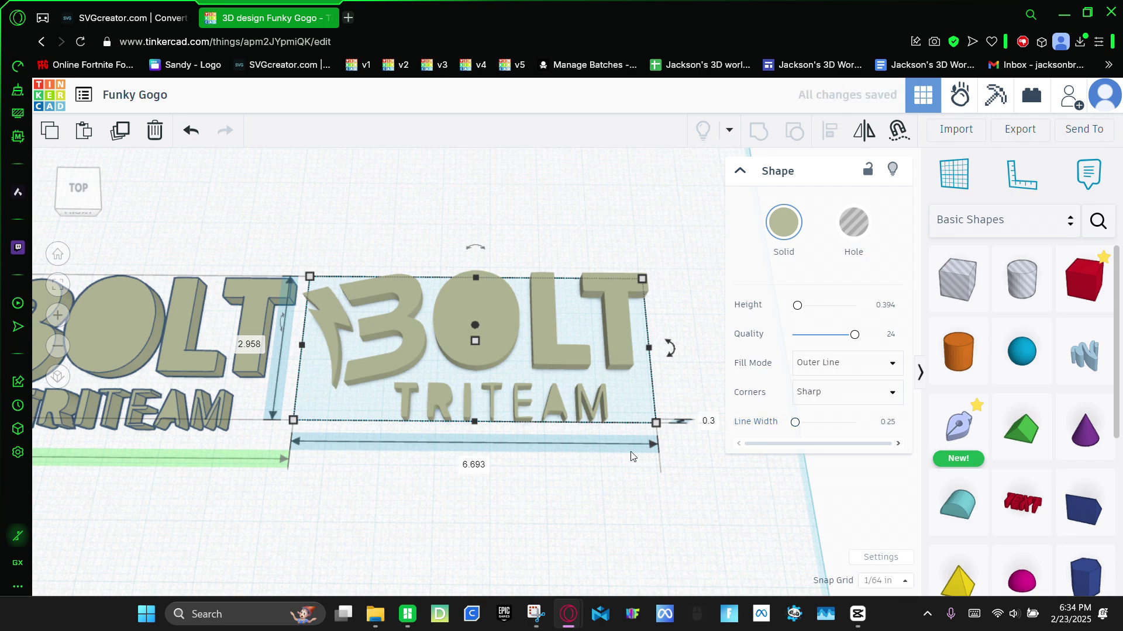
Orbit the view and marquee-select all three BOLT TRITEAM copies.
scroll(709, 420, up, 1)
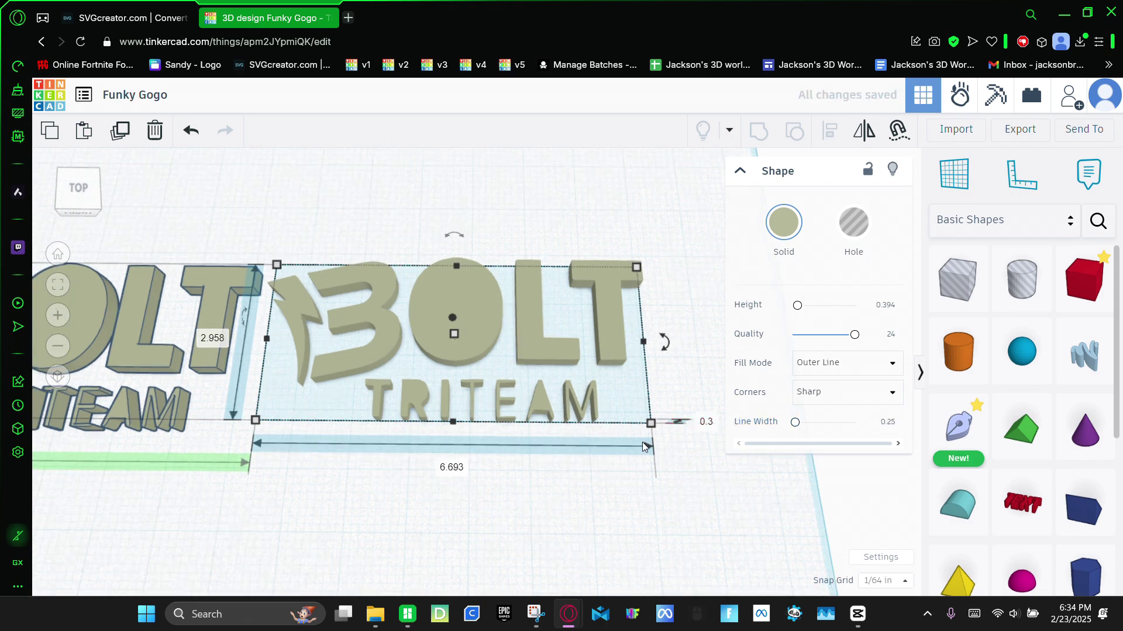
scroll(643, 447, down, 1)
click(382, 481)
right_drag(376, 484, 615, 456)
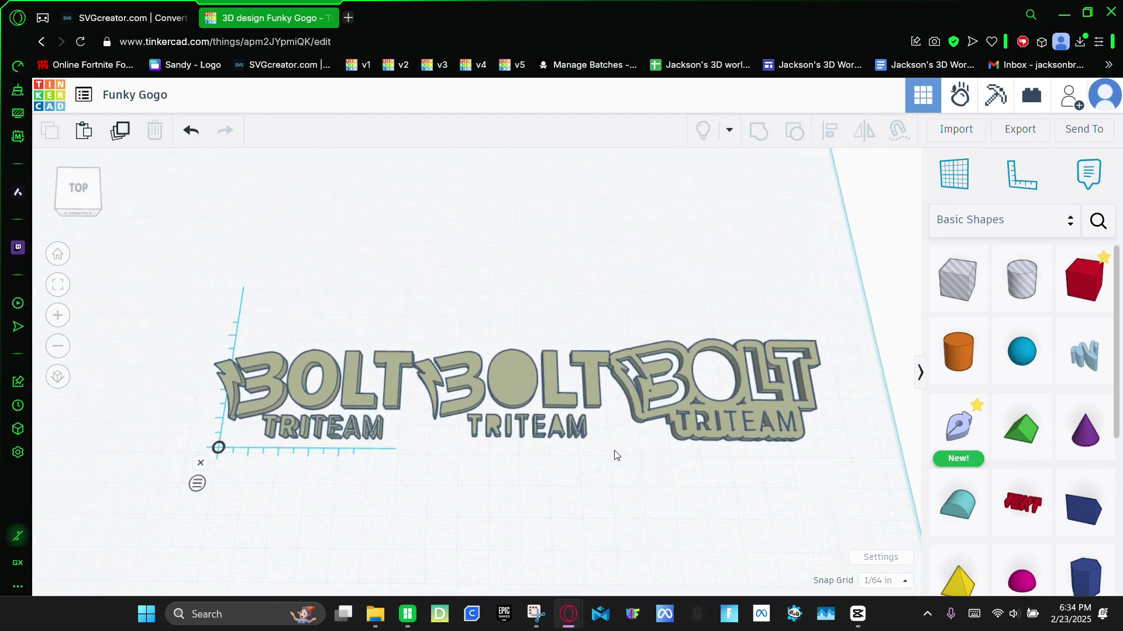
drag(179, 319, 845, 484)
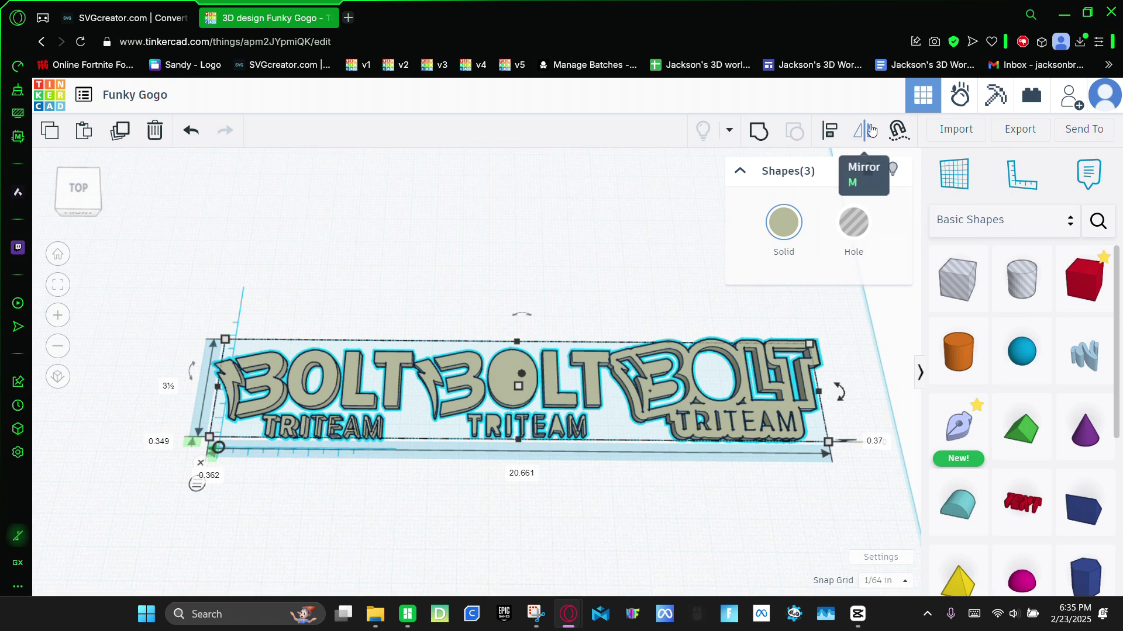
Align the three copies with the bottom-centre and left-middle handles, then deselect.
click(827, 134)
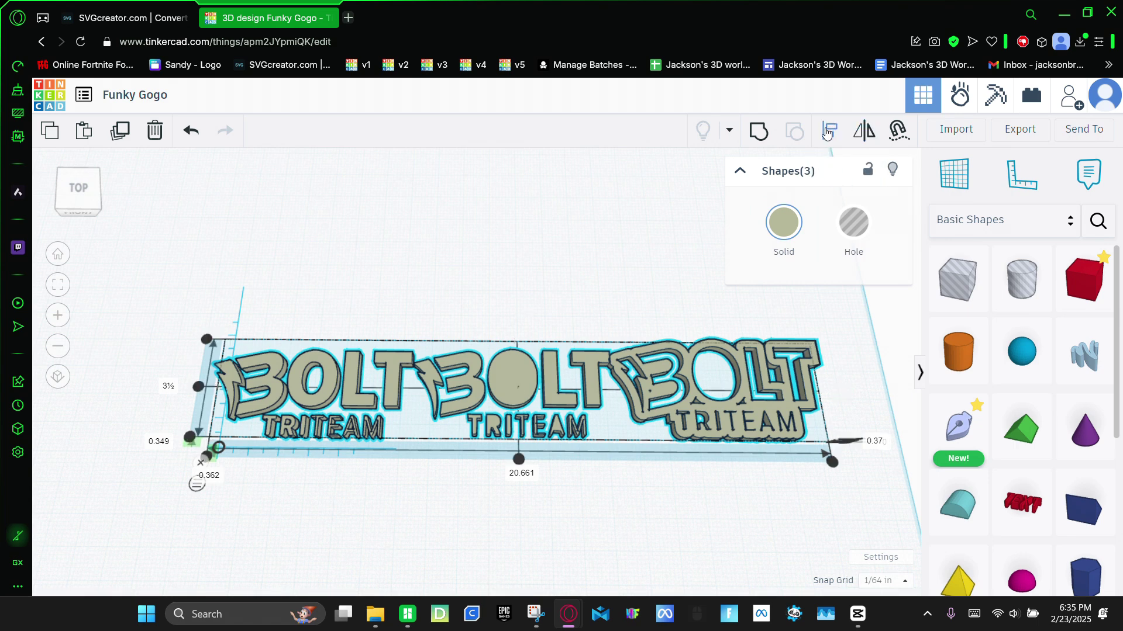
click(519, 460)
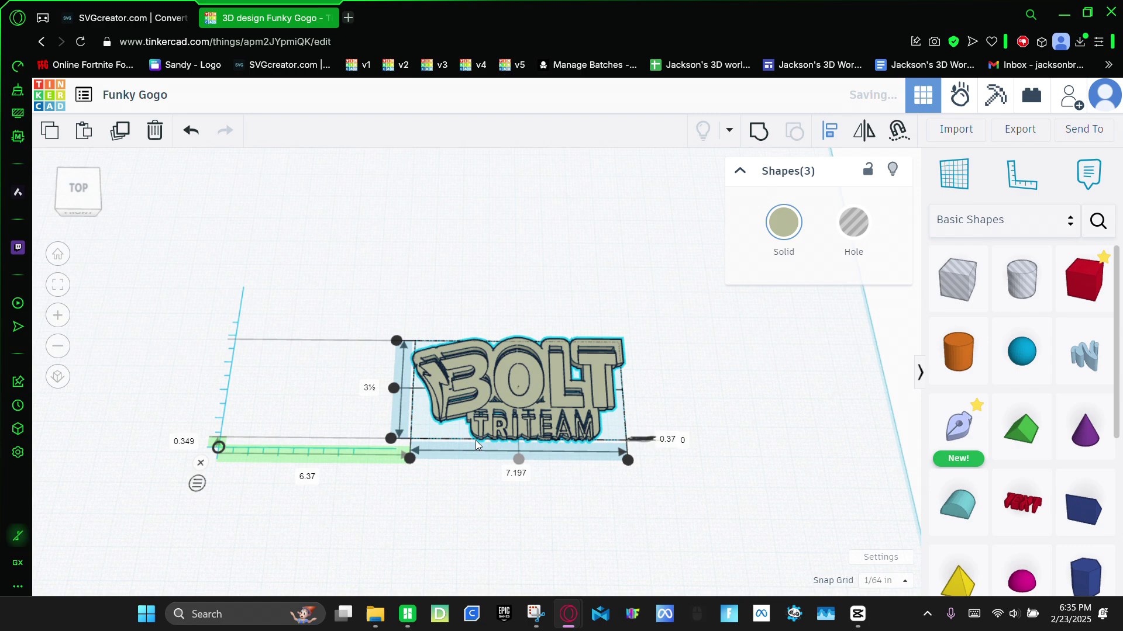
click(404, 388)
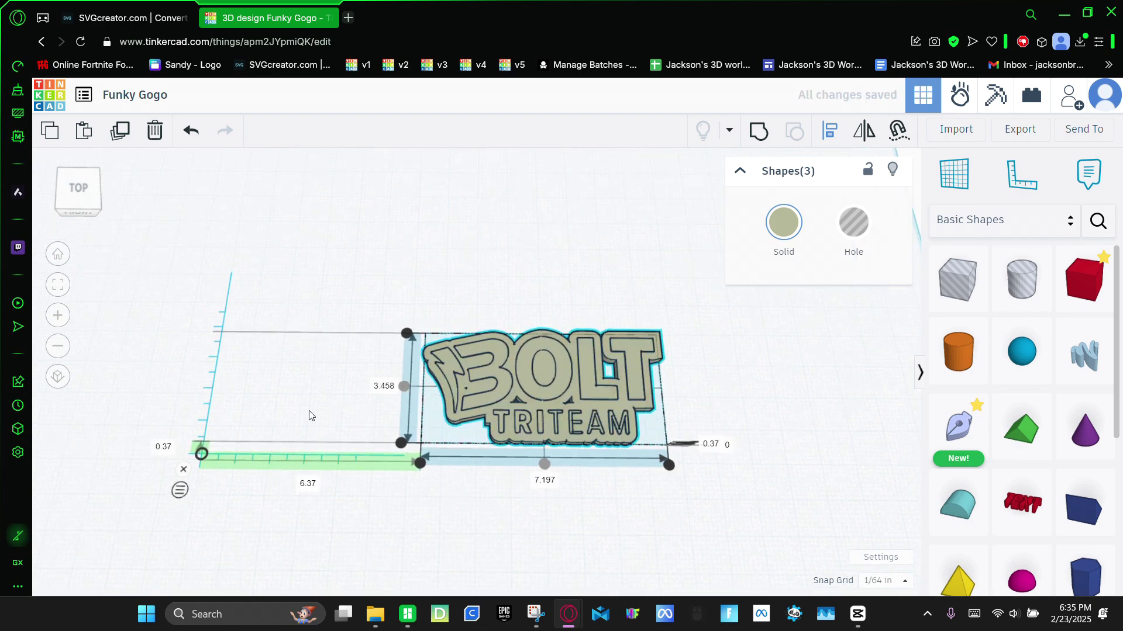
click(253, 419)
scroll(668, 419, up, 4)
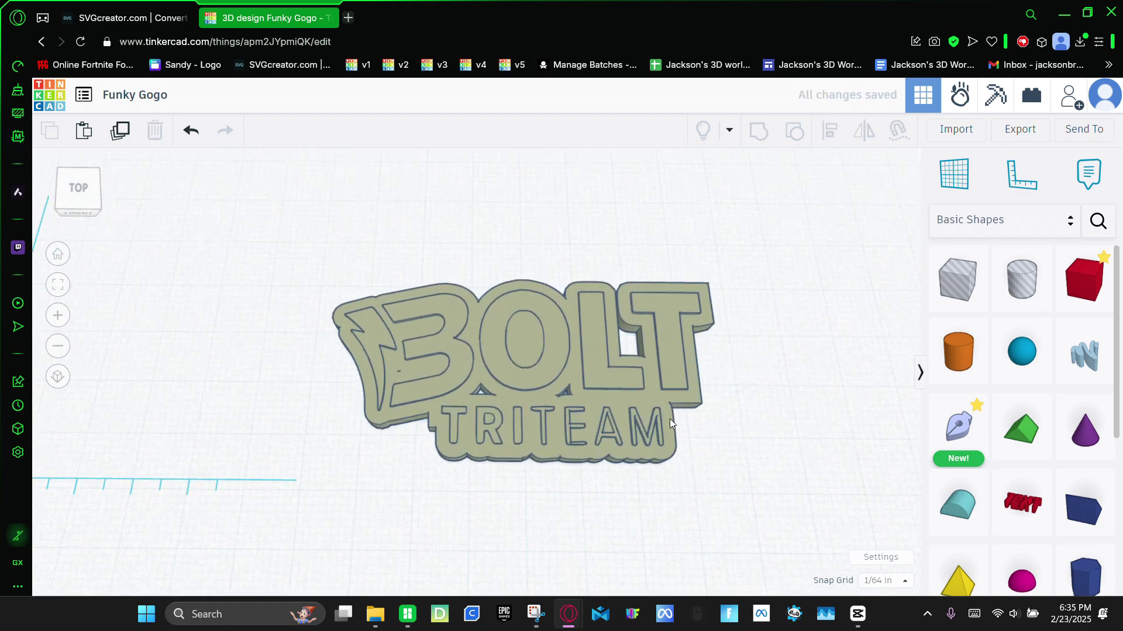
scroll(669, 418, up, 2)
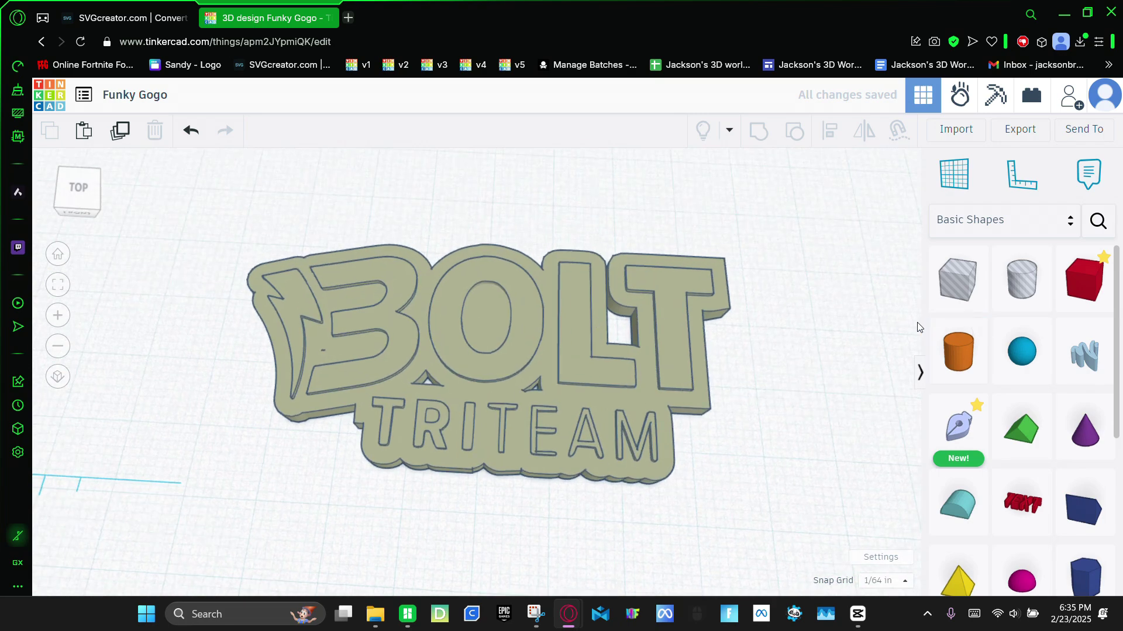
Add a box raised 0.3 and resize it to fill the gap in the L.
middle_drag(917, 326, 689, 363)
drag(1084, 279, 611, 420)
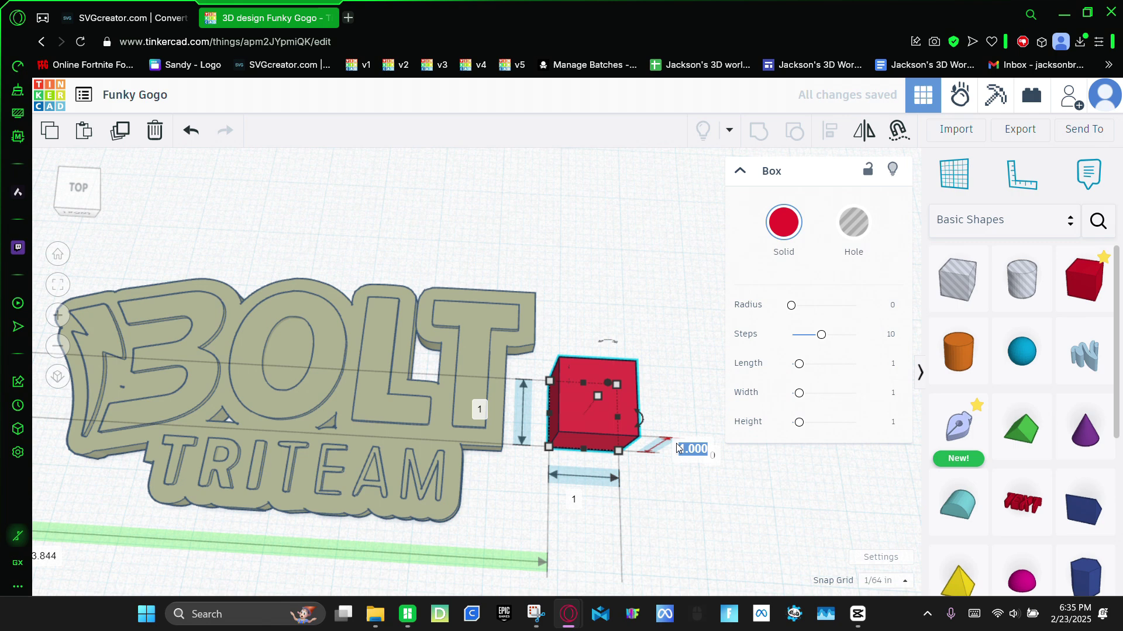
key(Return)
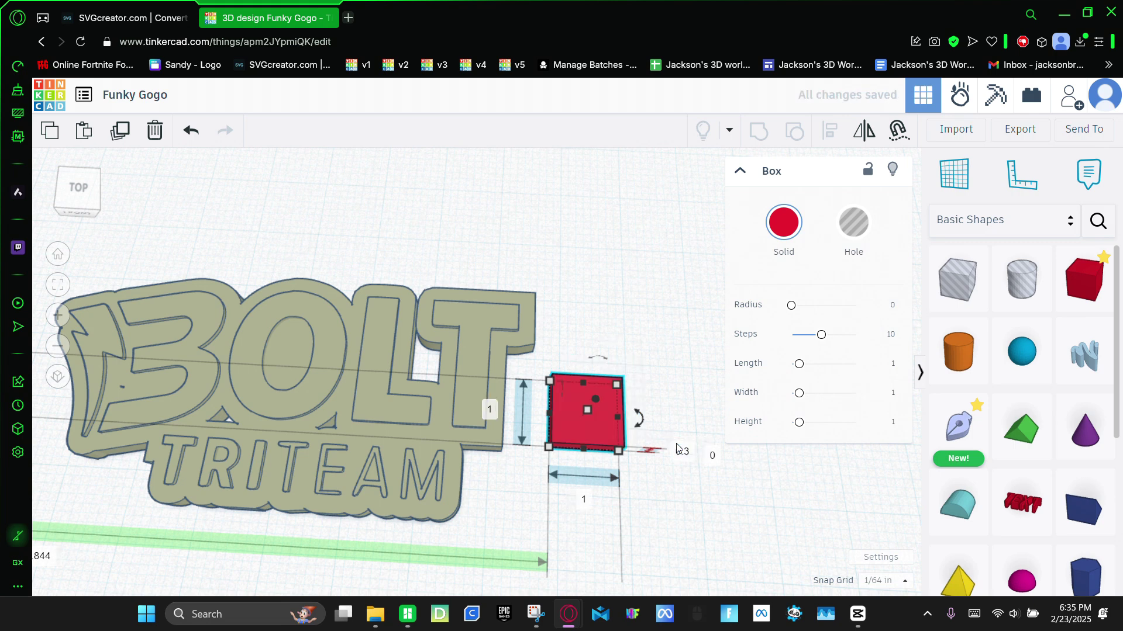
drag(549, 385, 386, 310)
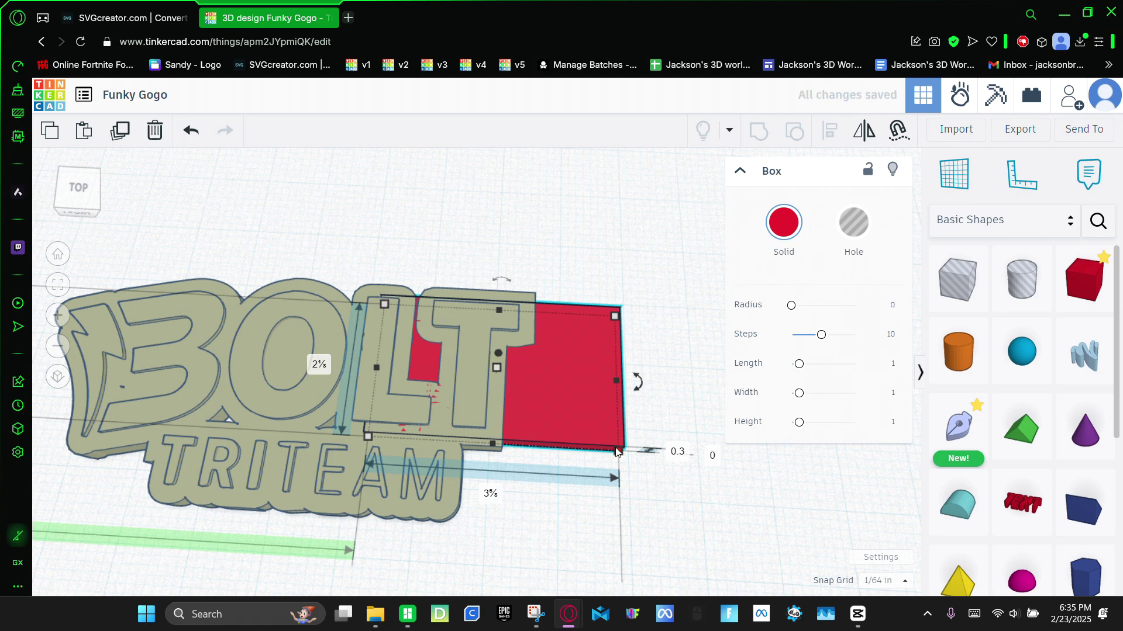
drag(617, 451, 486, 374)
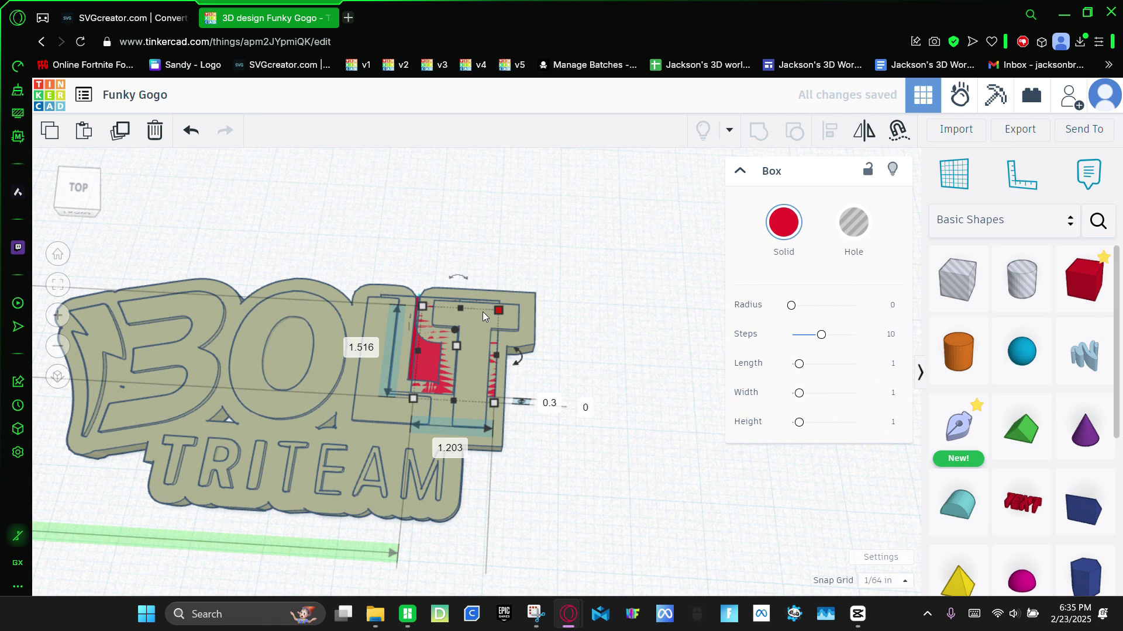
Resize boxes into small fillers bridging the letter gaps, one about 0.656 wide, one over the B.
drag(419, 314, 303, 437)
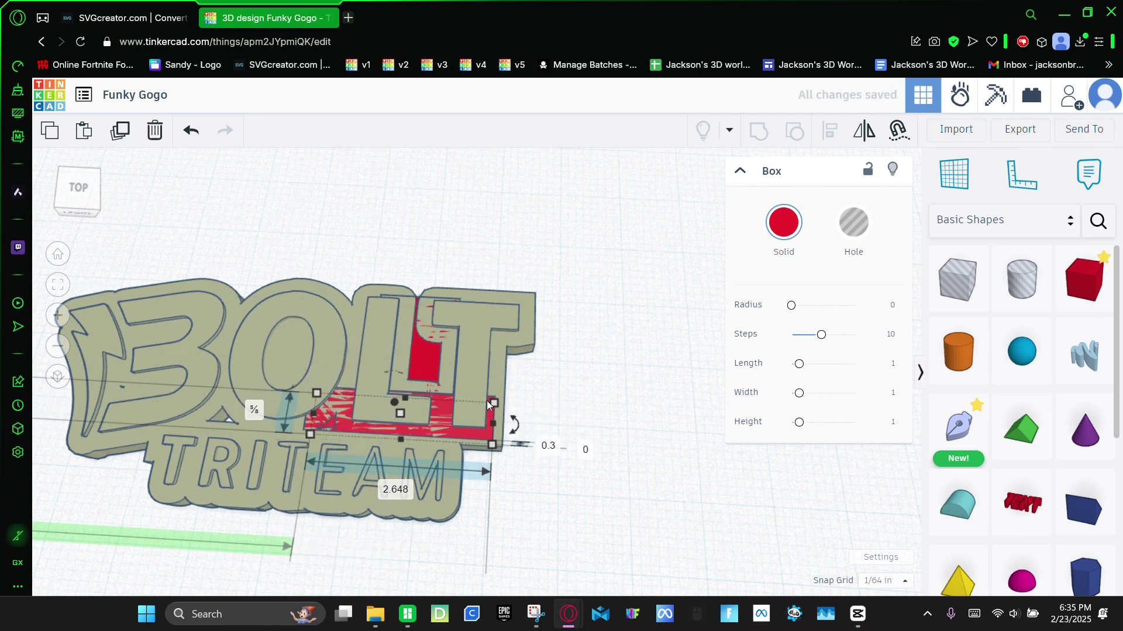
drag(497, 401, 351, 414)
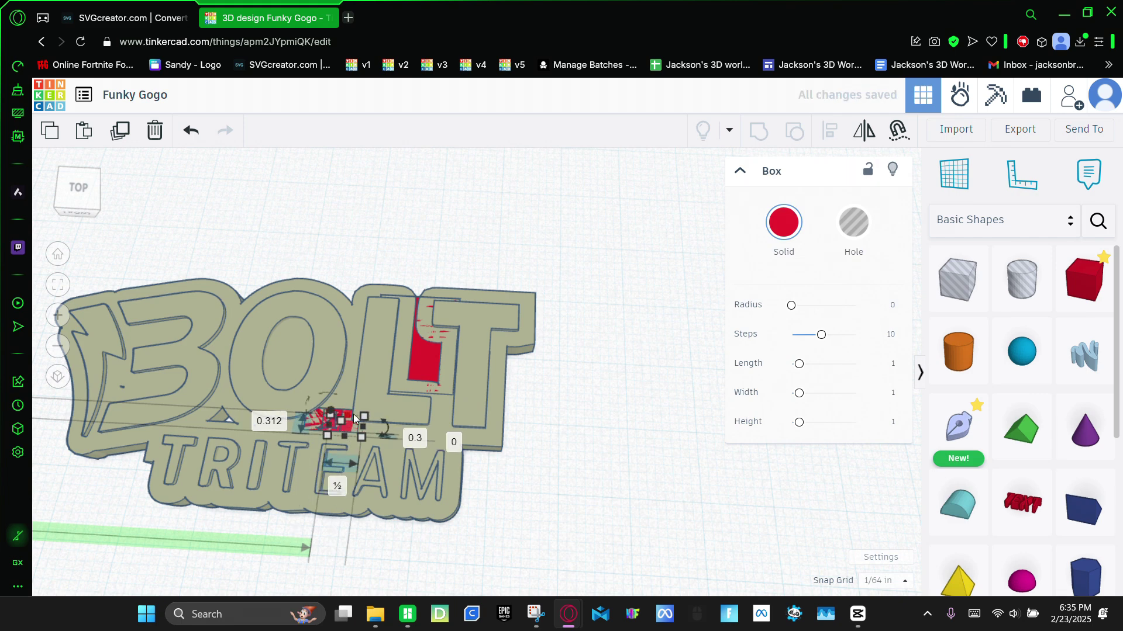
drag(360, 418, 206, 405)
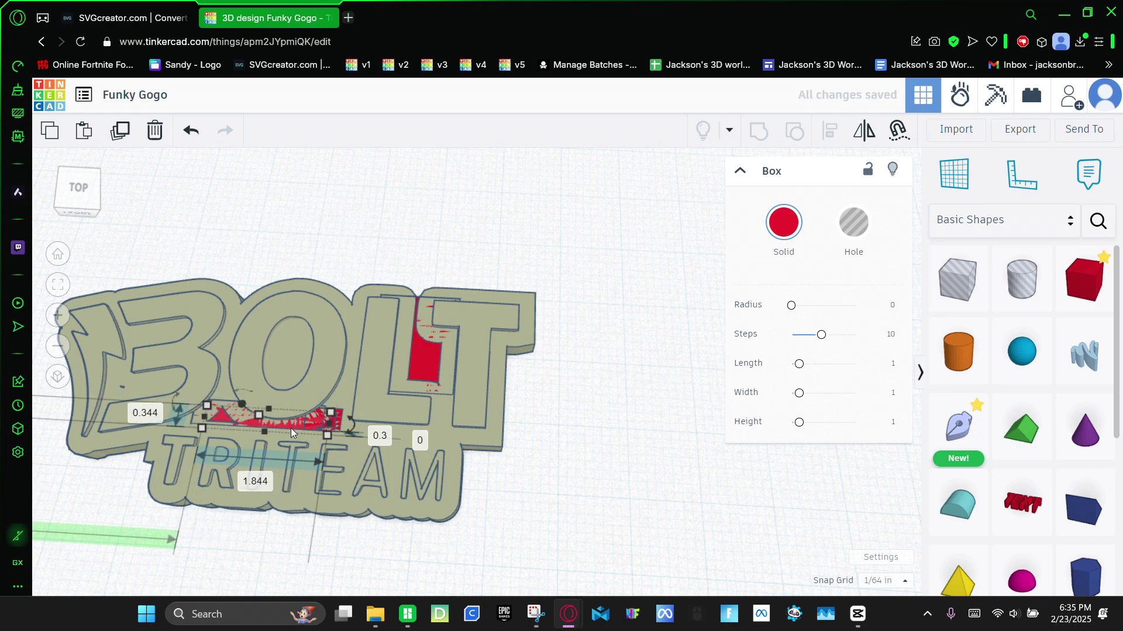
drag(328, 433, 244, 430)
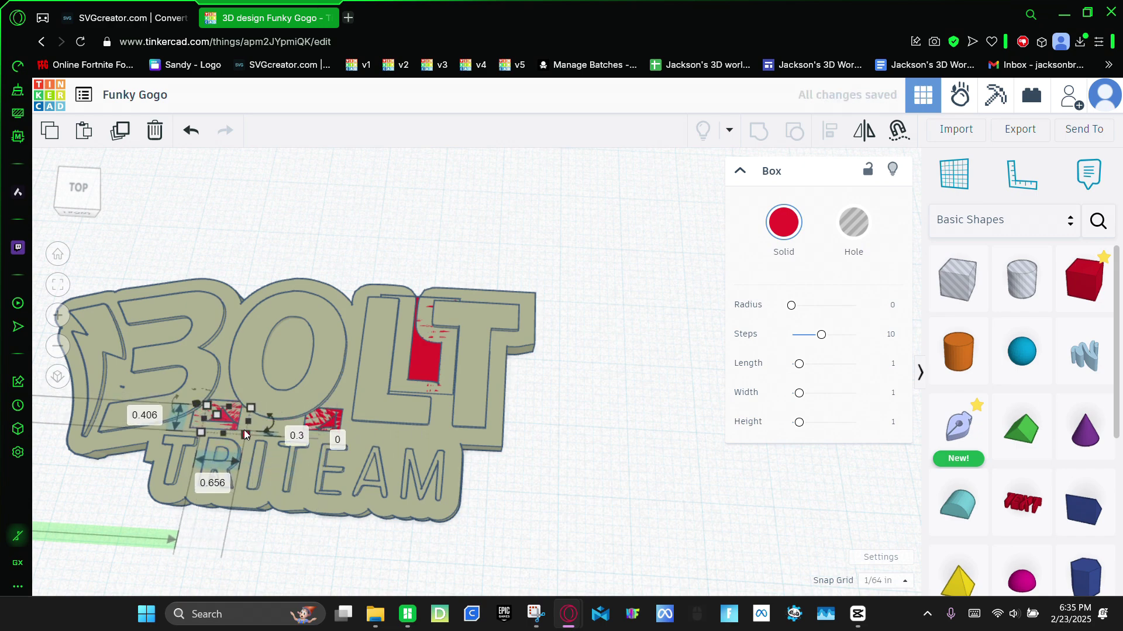
middle_drag(244, 429, 350, 422)
scroll(304, 418, up, 3)
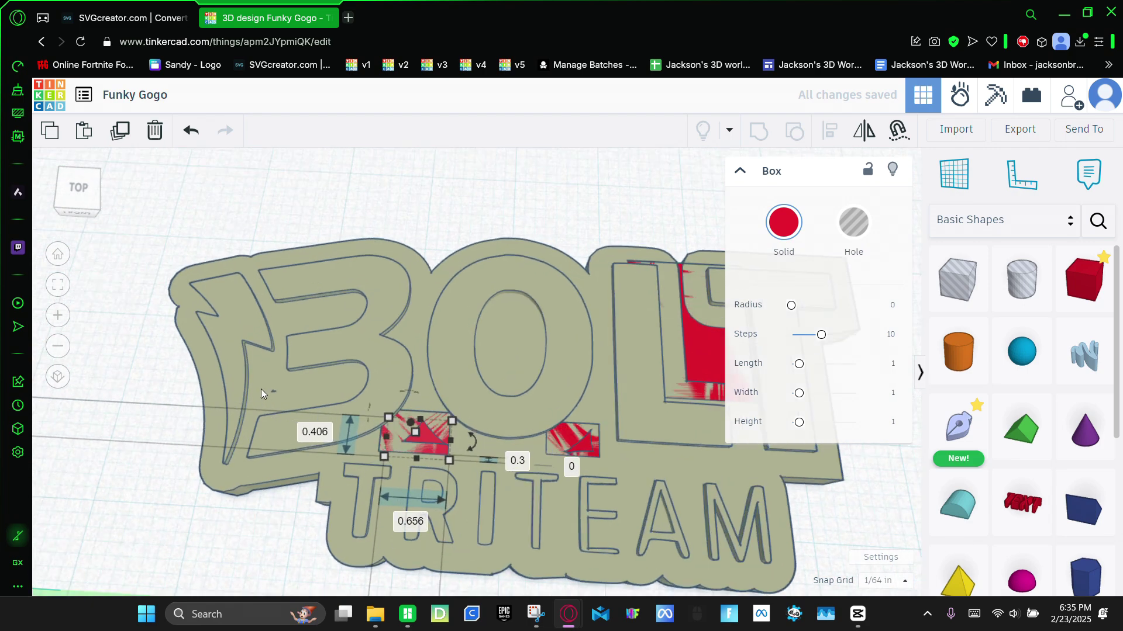
drag(389, 418, 264, 384)
drag(479, 461, 294, 410)
Group the layered logo and the filler boxes, seven shapes, into one BOLT TRITEAM shape 7.197 wide.
click(213, 252)
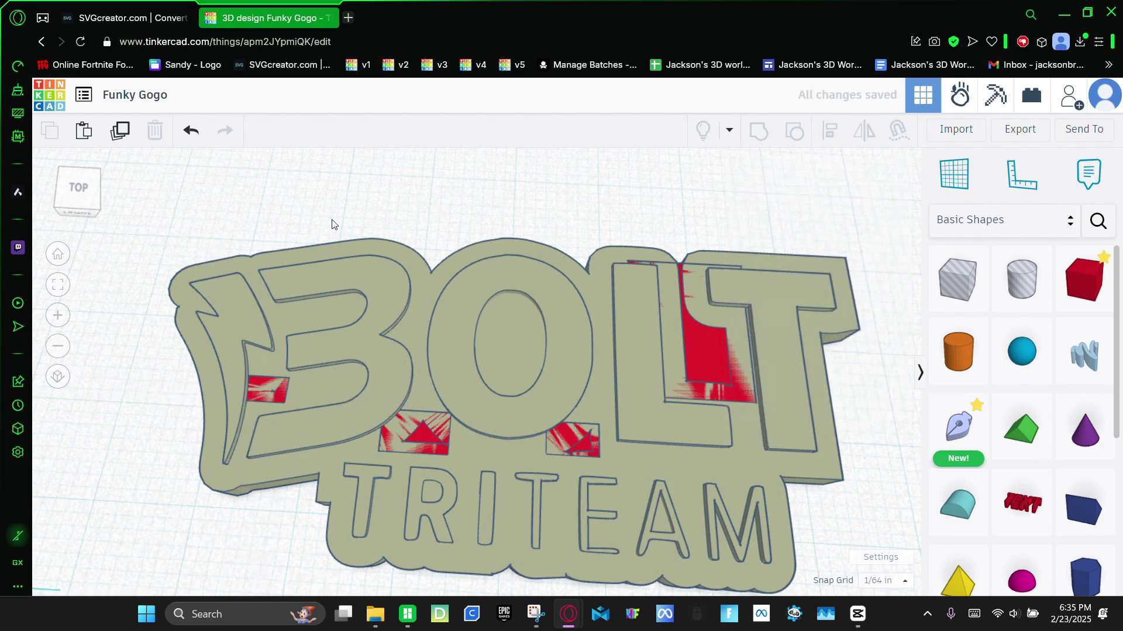
scroll(370, 233, down, 5)
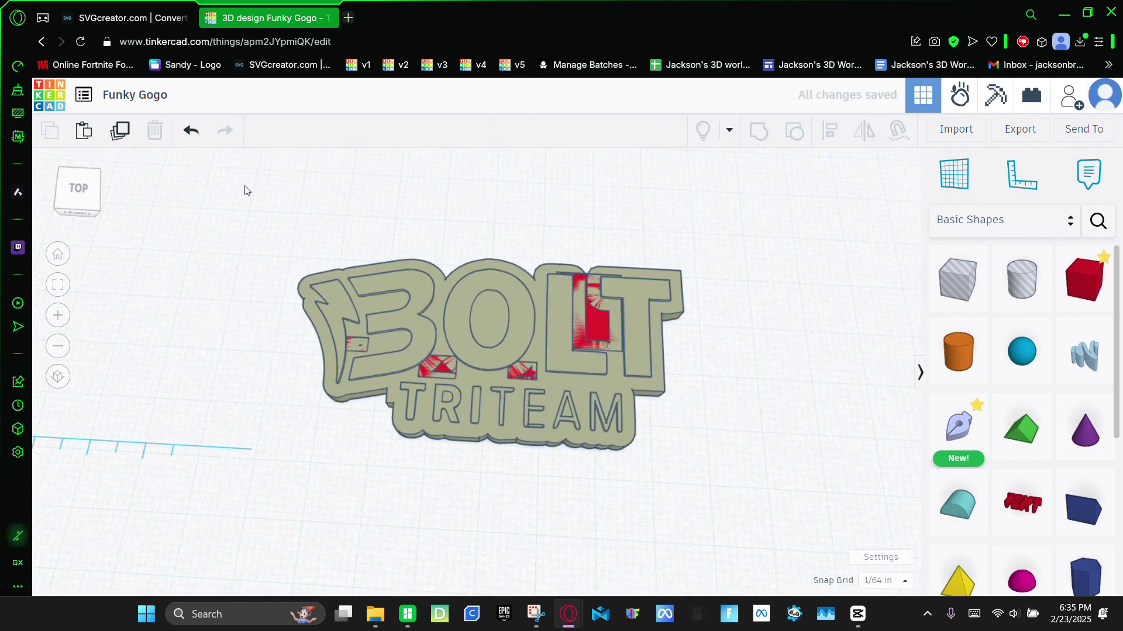
drag(217, 188, 714, 475)
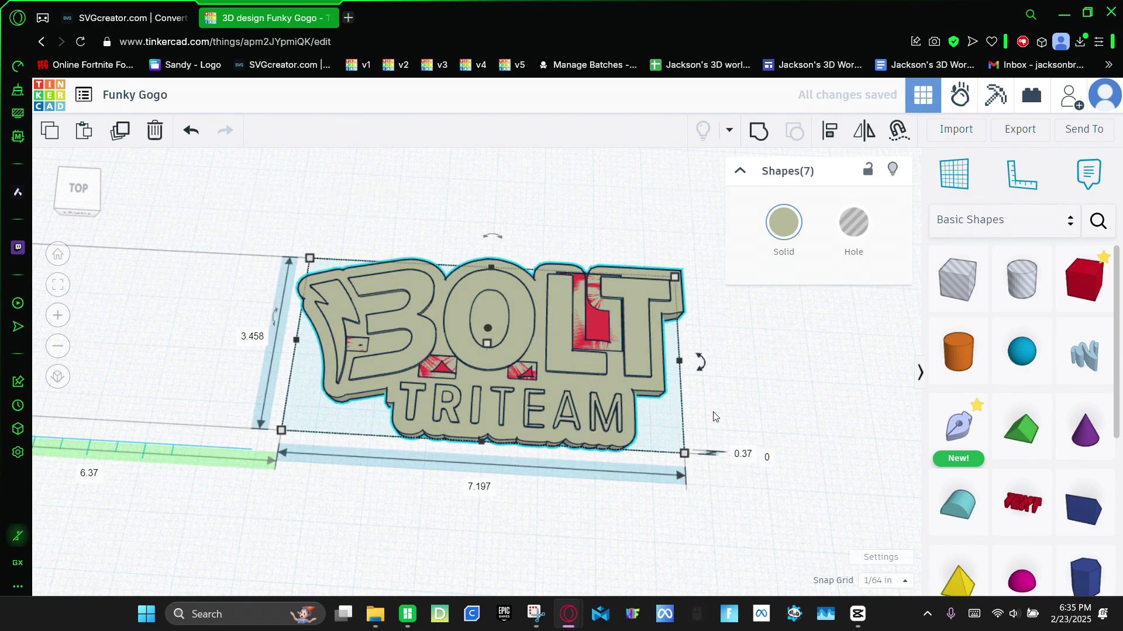
click(757, 129)
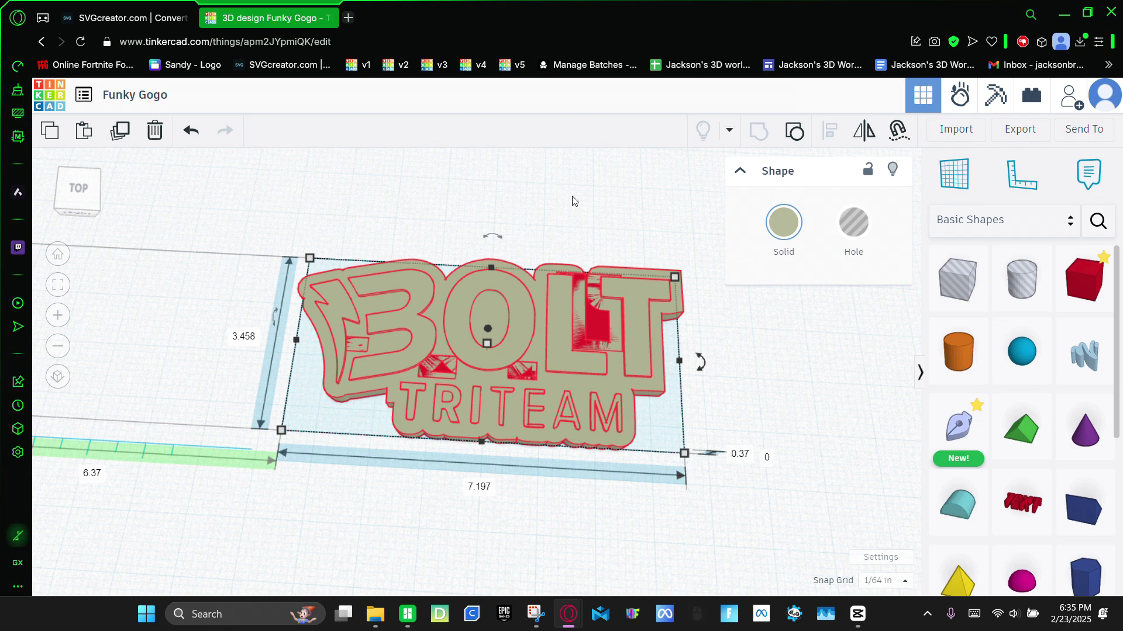
right_drag(544, 215, 548, 218)
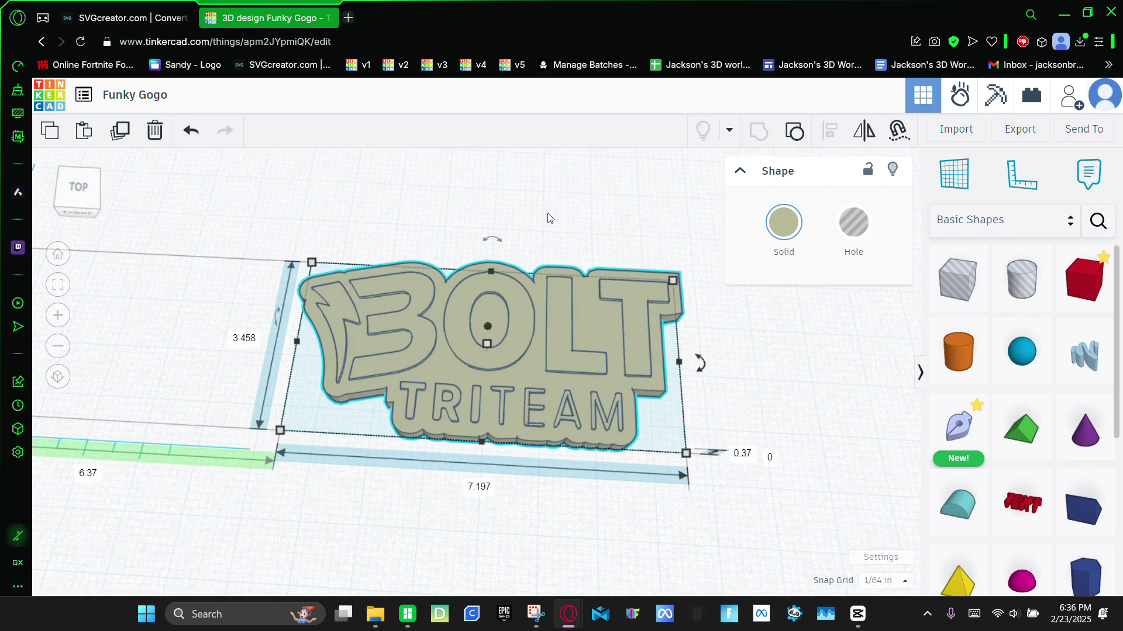
Export the grouped logo as Funky Gogo.stl for 3D print, then open a new browser tab.
click(1022, 130)
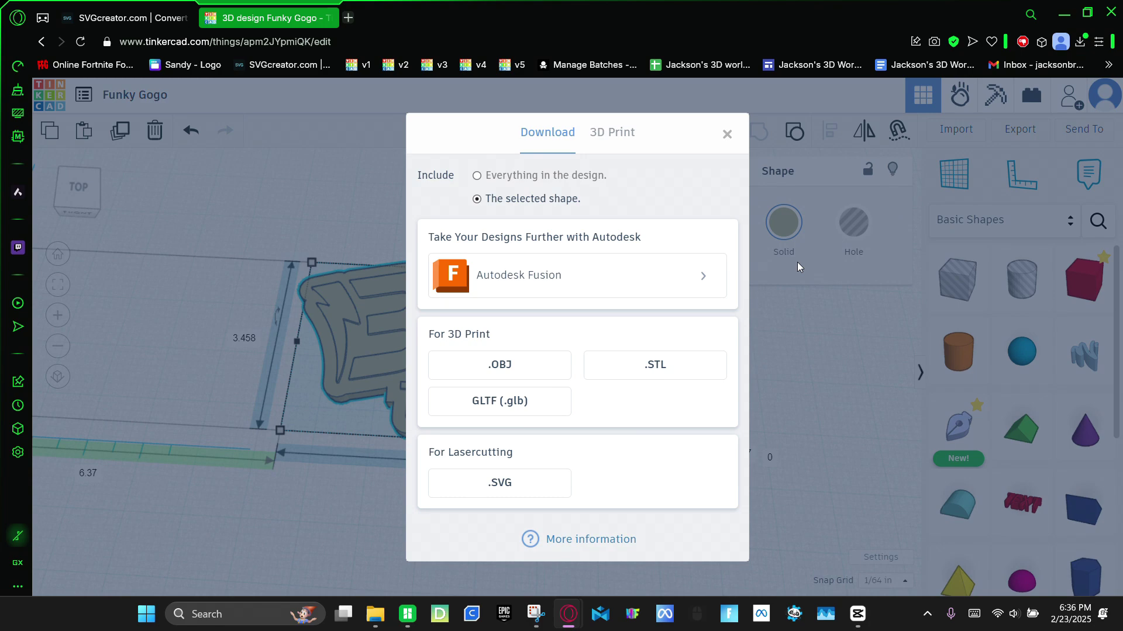
click(649, 359)
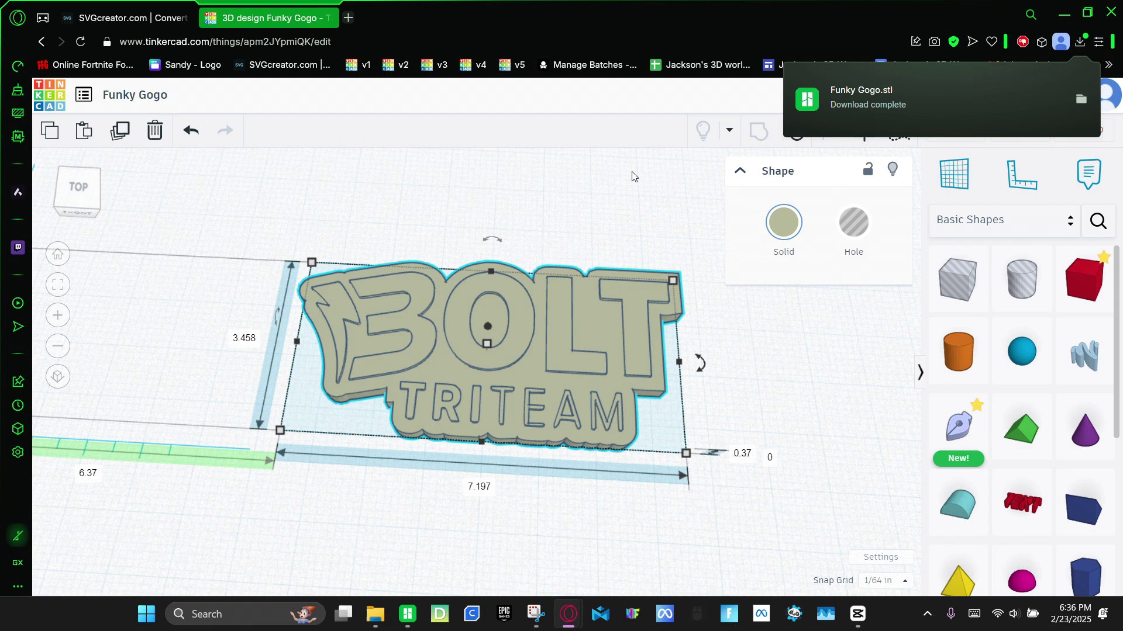
click(348, 18)
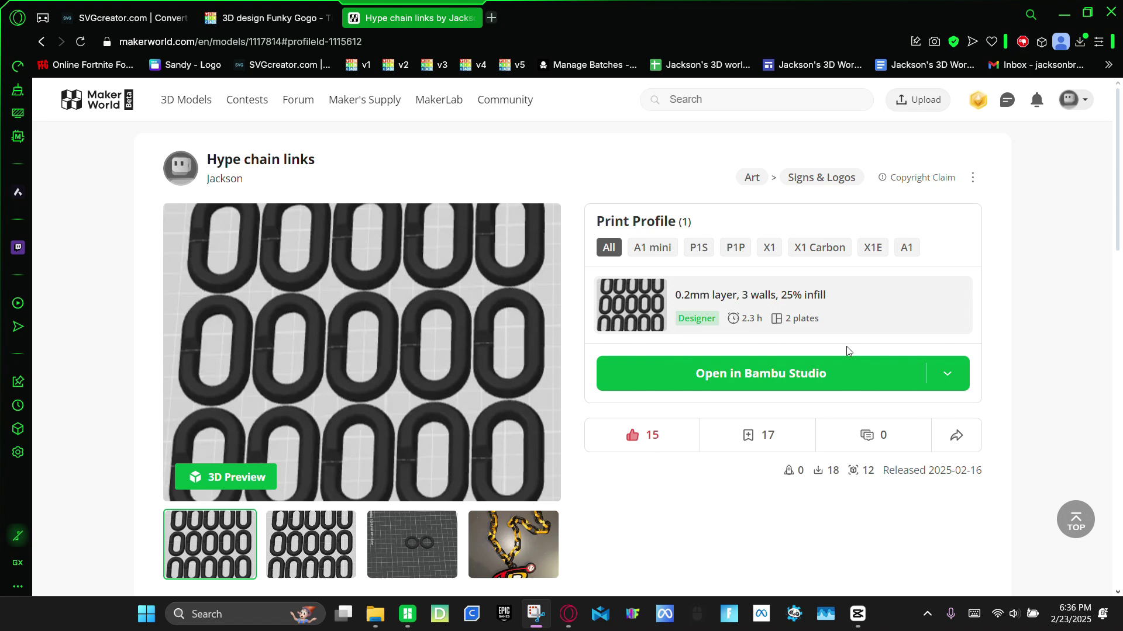
Open Hype chain files(5).3mf from MakerWorld in Bambu Studio with its Chain Links and Ring plates.
click(945, 373)
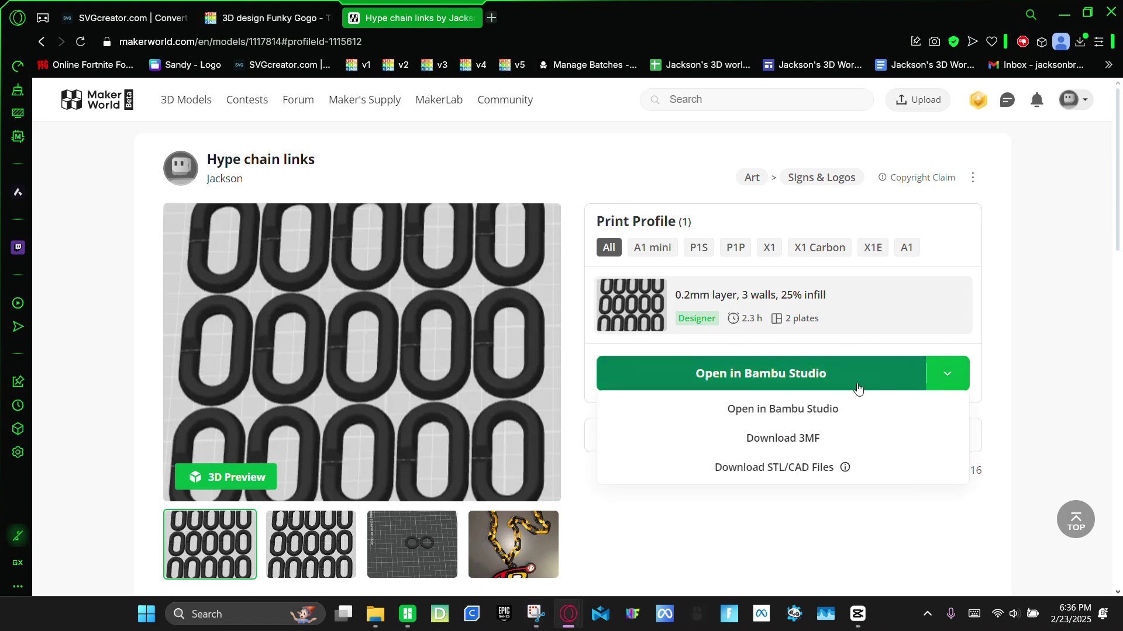
click(788, 412)
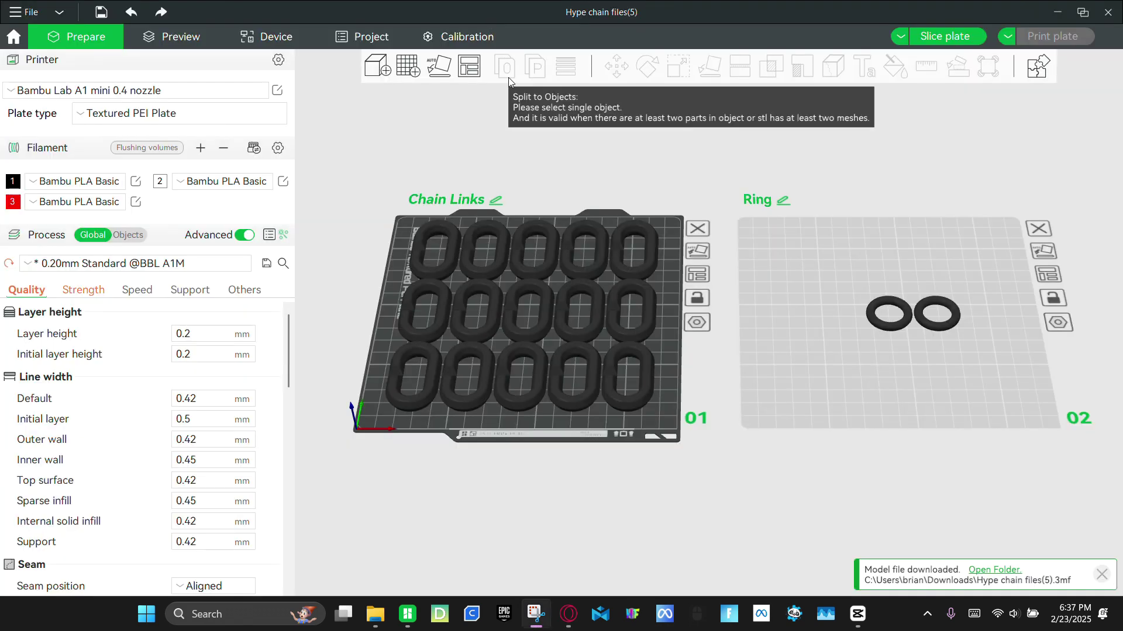
scroll(529, 160, down, 5)
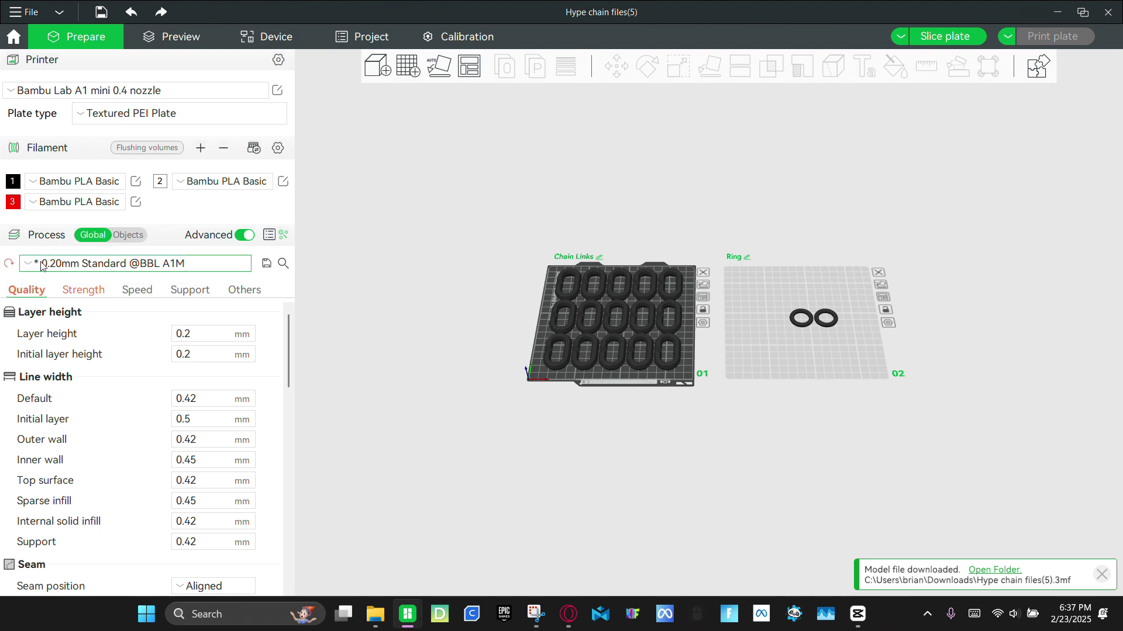
click(10, 264)
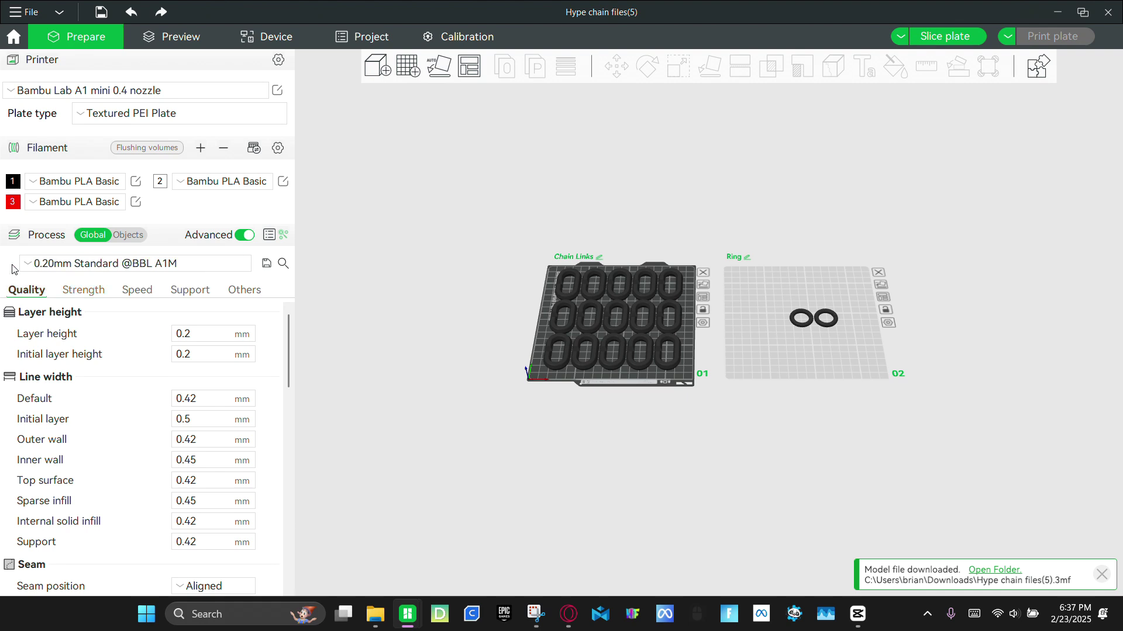
scroll(528, 307, up, 3)
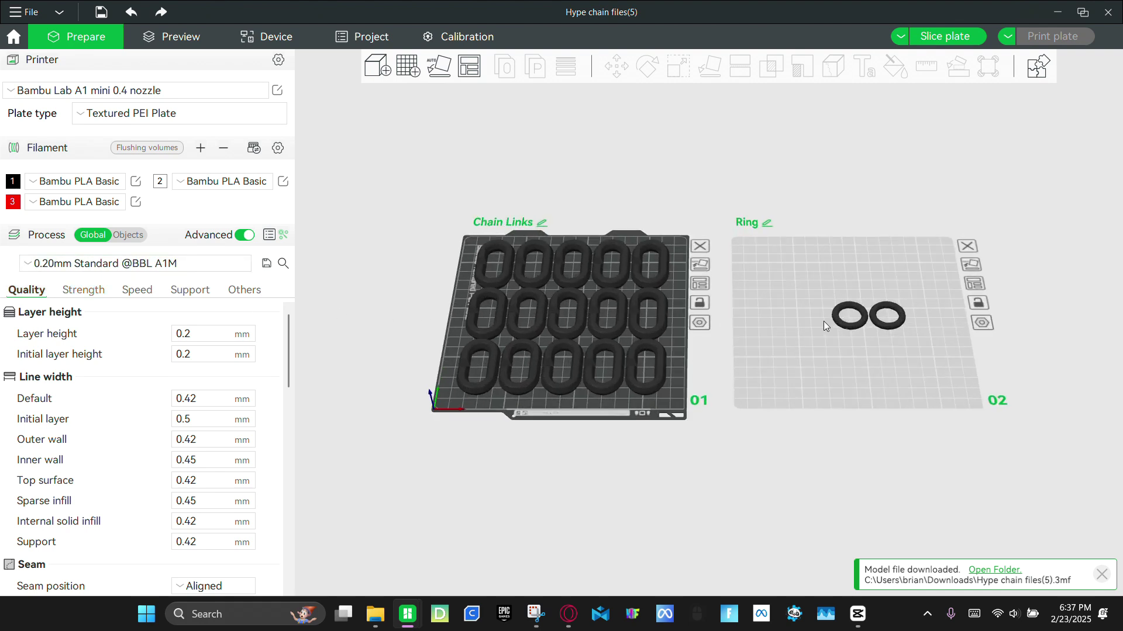
scroll(767, 325, up, 3)
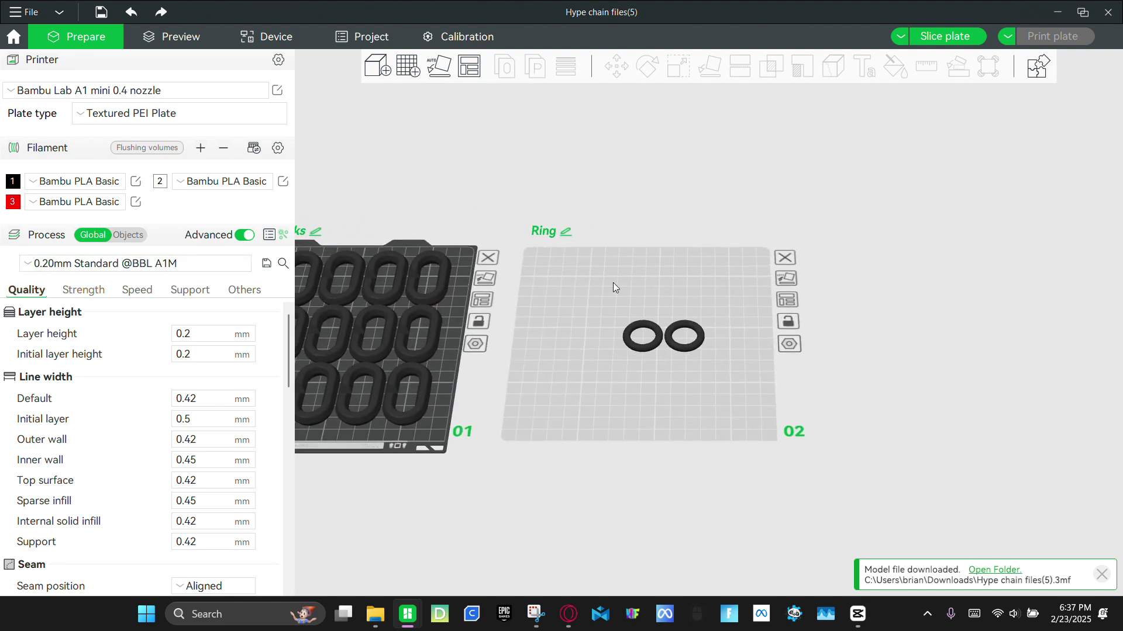
Make the Ring plate current and move both rings up to its top edge.
click(570, 294)
scroll(613, 299, up, 5)
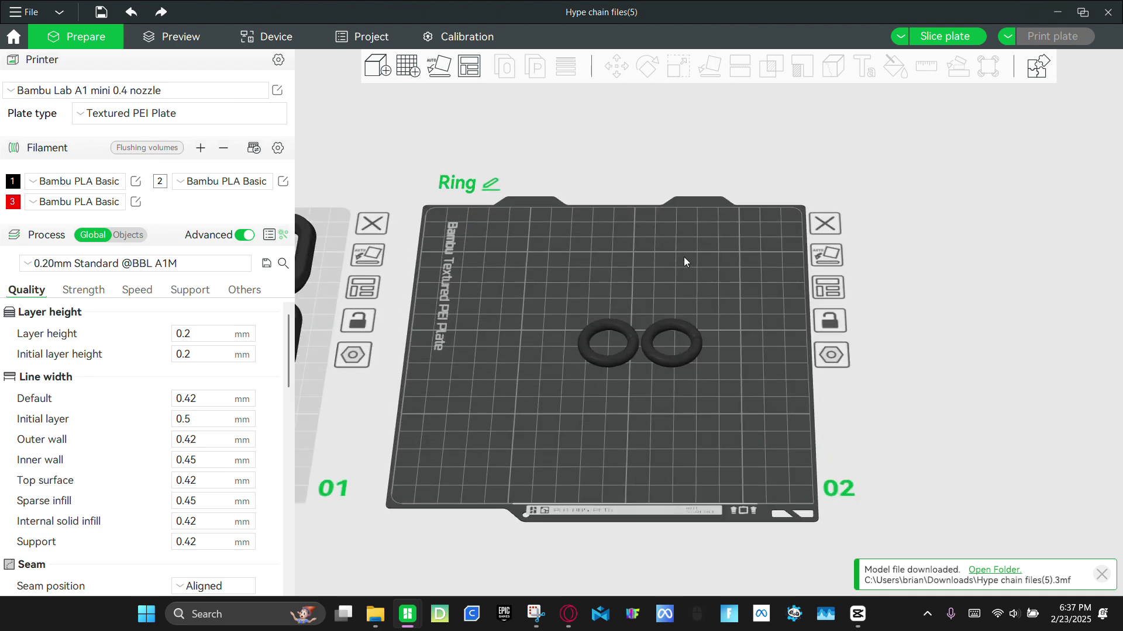
drag(631, 330, 730, 269)
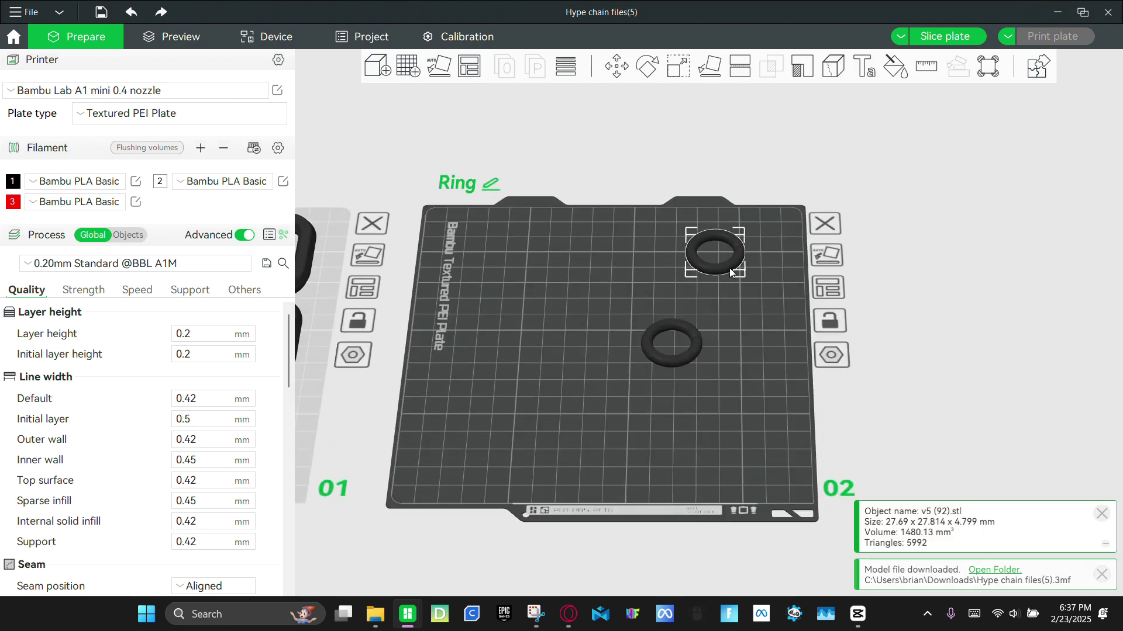
drag(672, 324, 646, 223)
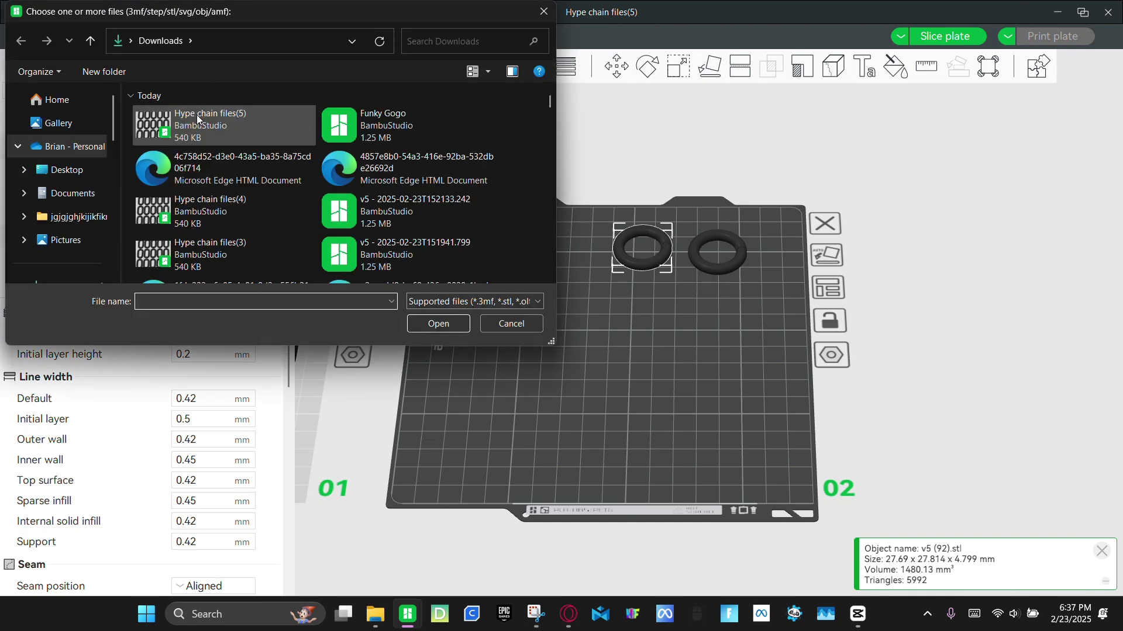
Import Funky Gogo.stl onto the Ring plate and shift both rings to the upper left.
click(377, 125)
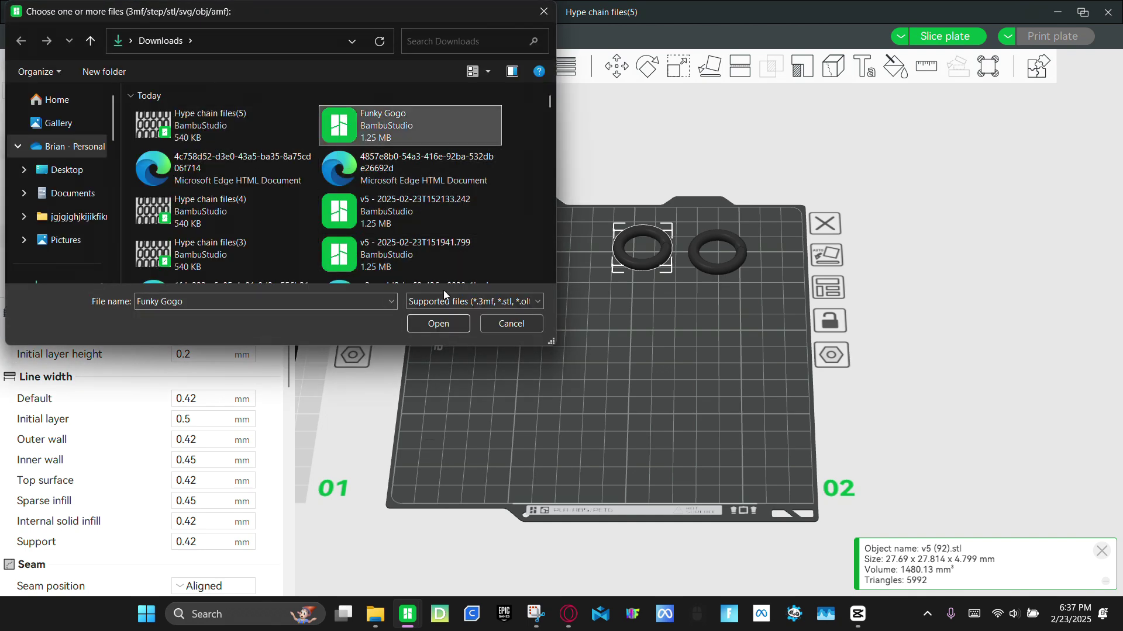
click(431, 321)
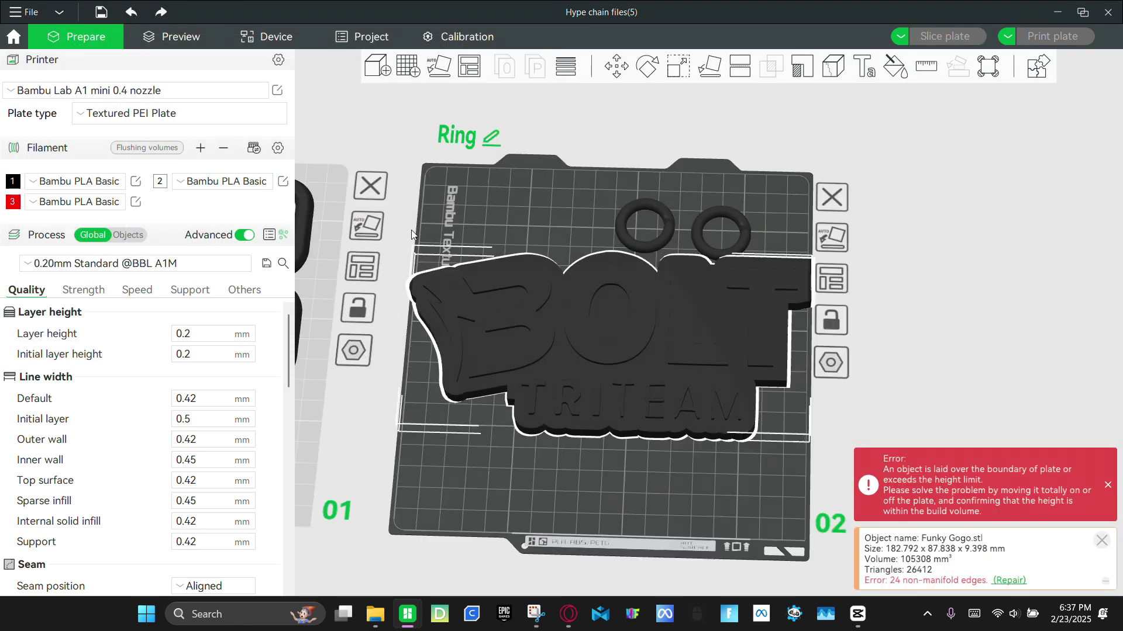
scroll(693, 273, up, 1)
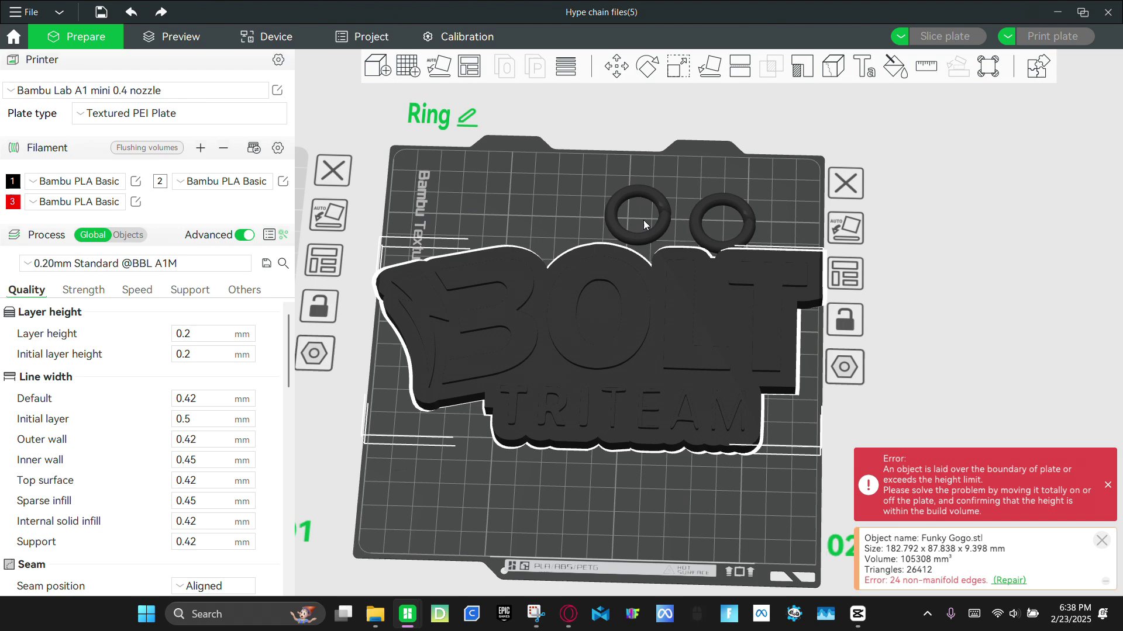
drag(644, 220, 522, 200)
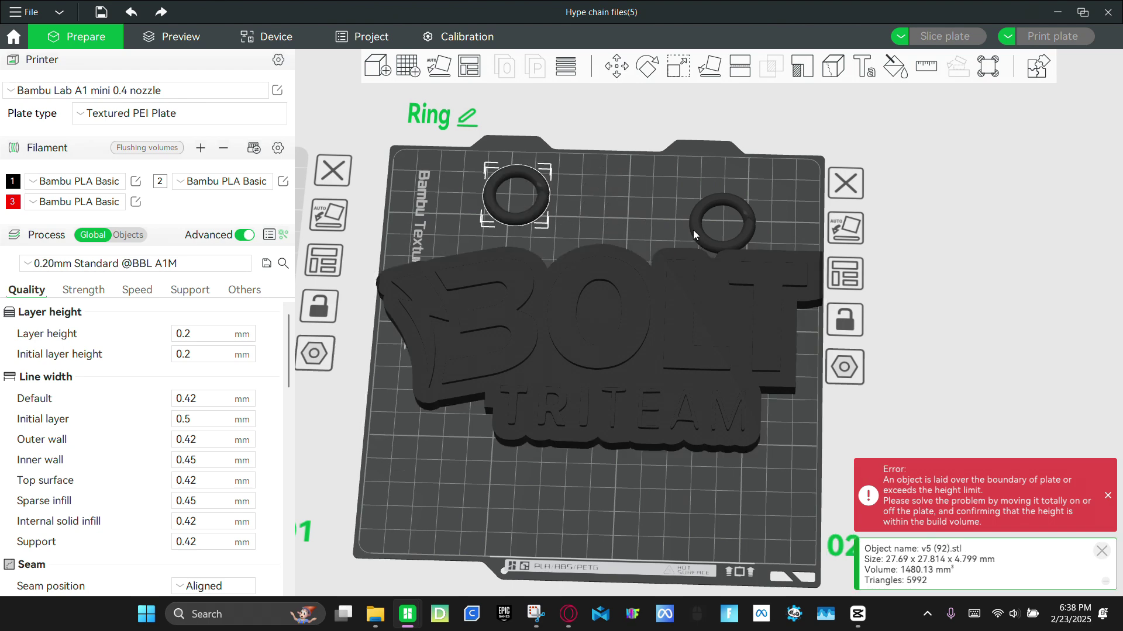
drag(692, 230, 589, 206)
Rotate the logo diagonally to 159.122 x 164.087 mm and move it fully onto plate 02.
click(608, 301)
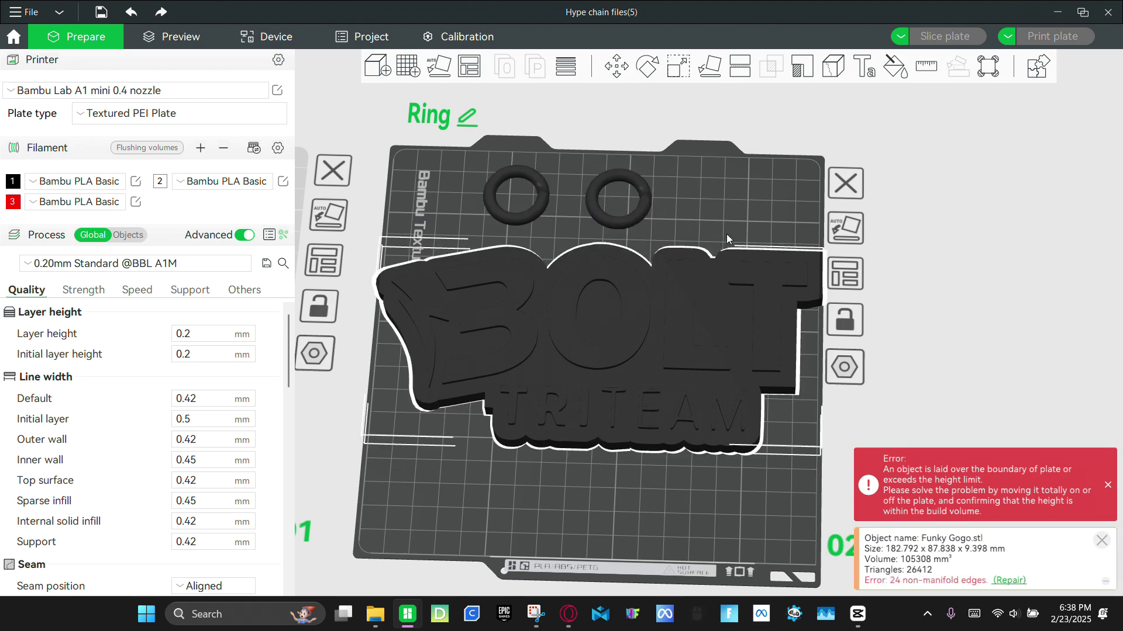
click(643, 63)
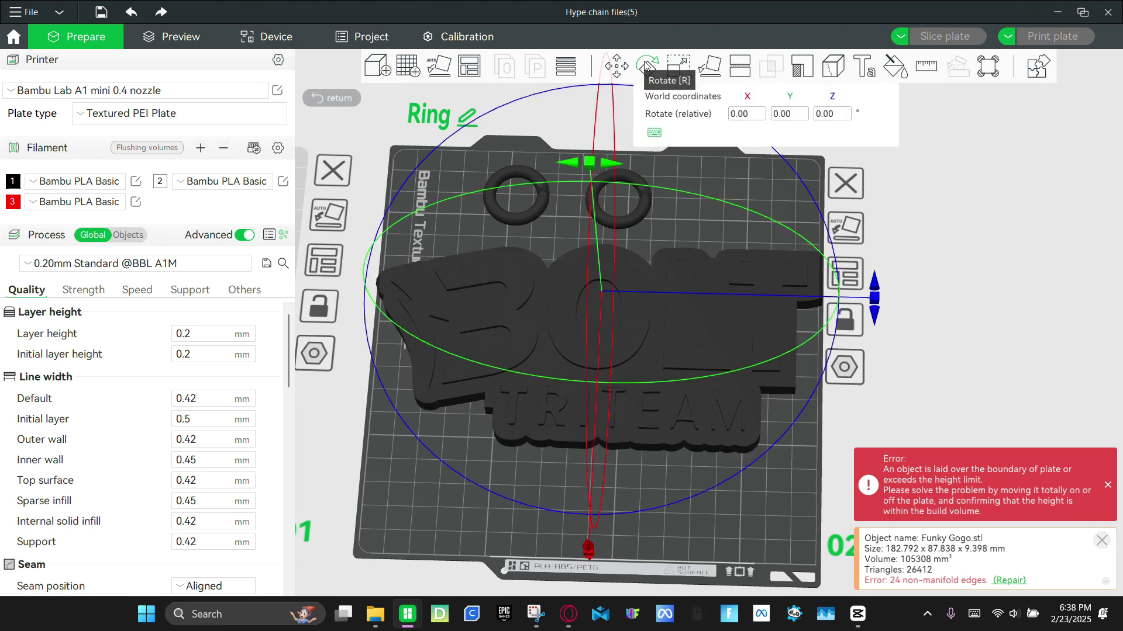
scroll(619, 294, down, 3)
drag(790, 308, 704, 268)
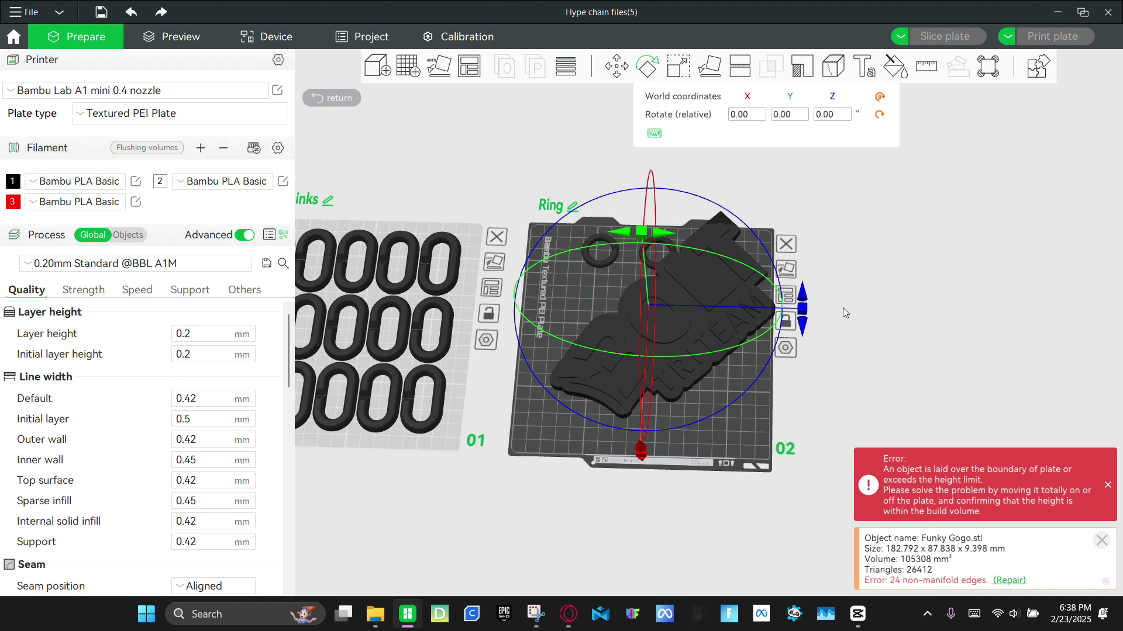
click(890, 310)
scroll(762, 311, up, 3)
drag(648, 356, 682, 347)
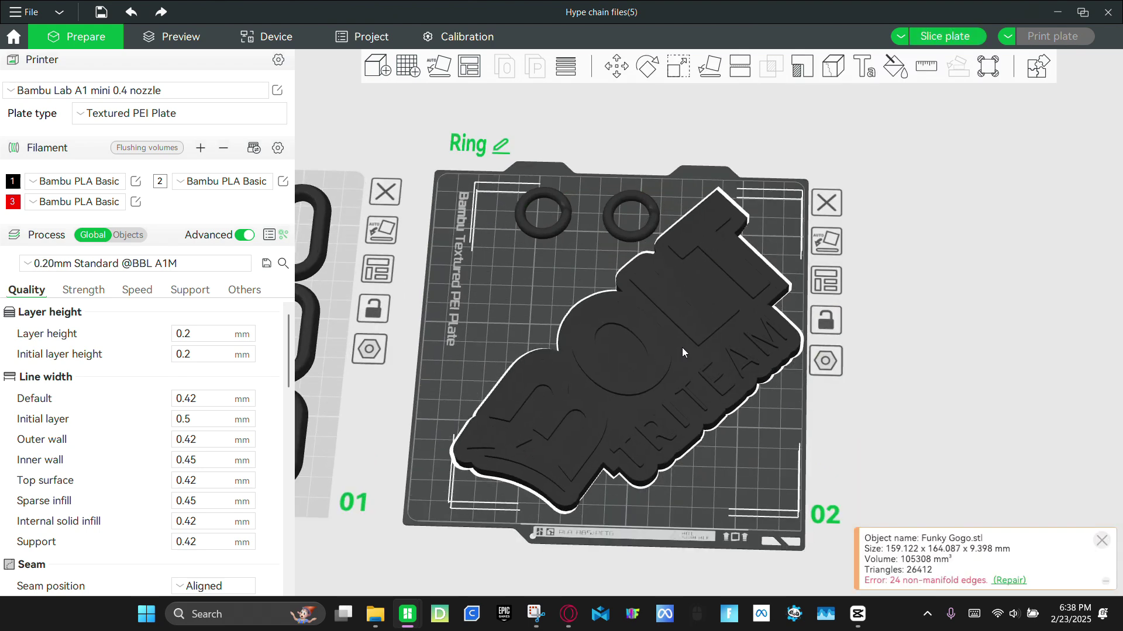
Set filament 1 to white and filament 2 to bright green.
click(905, 303)
drag(900, 302, 904, 297)
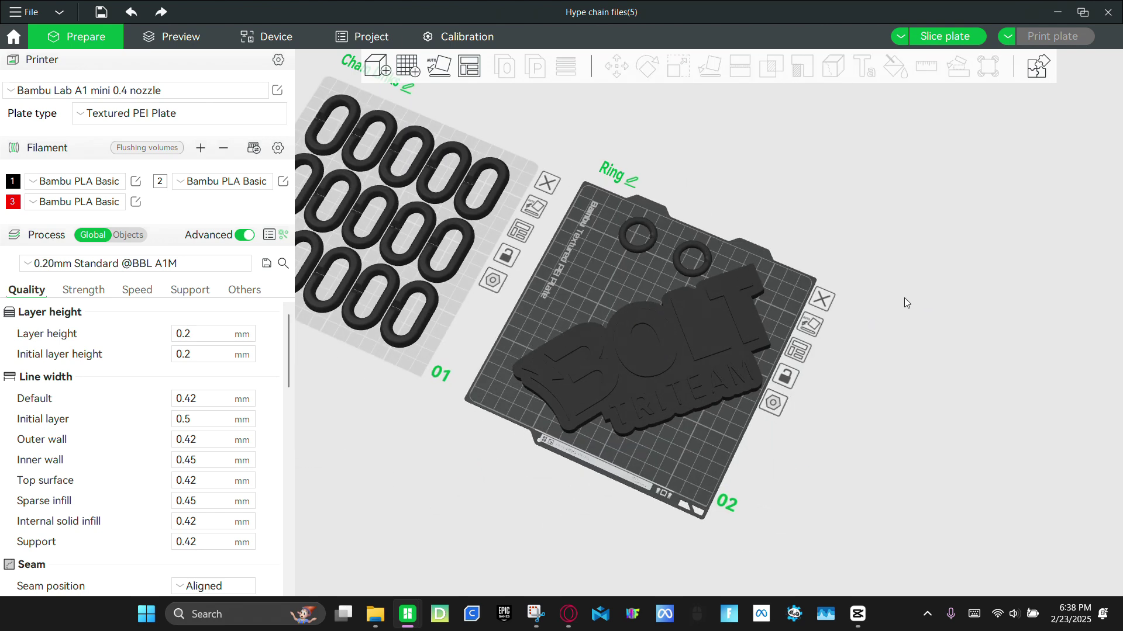
click(12, 182)
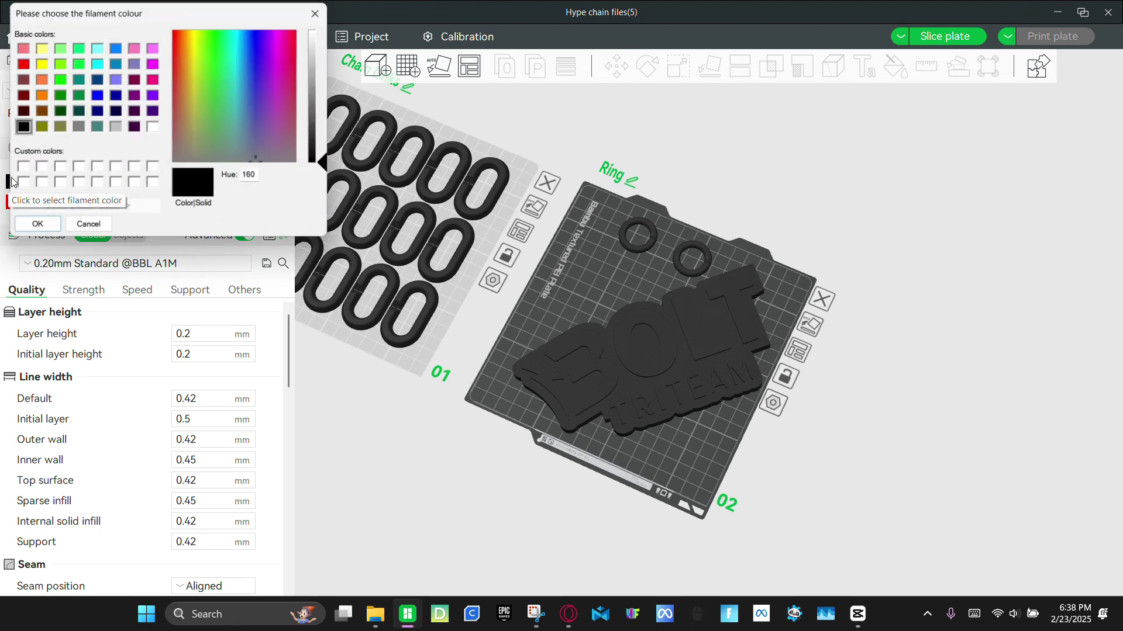
click(35, 228)
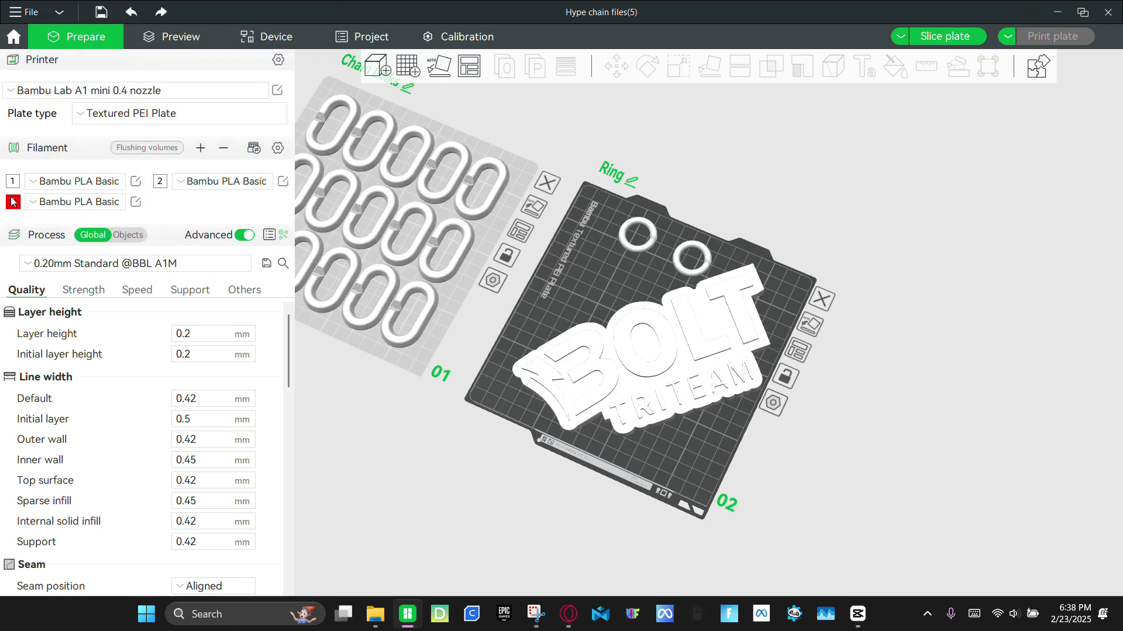
click(160, 182)
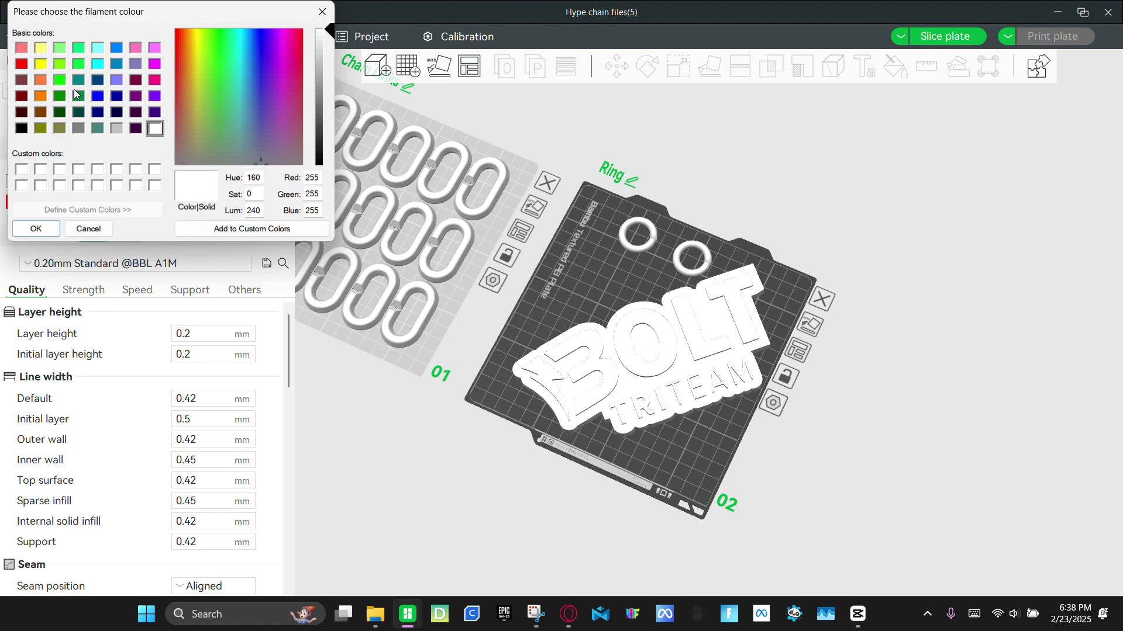
click(56, 77)
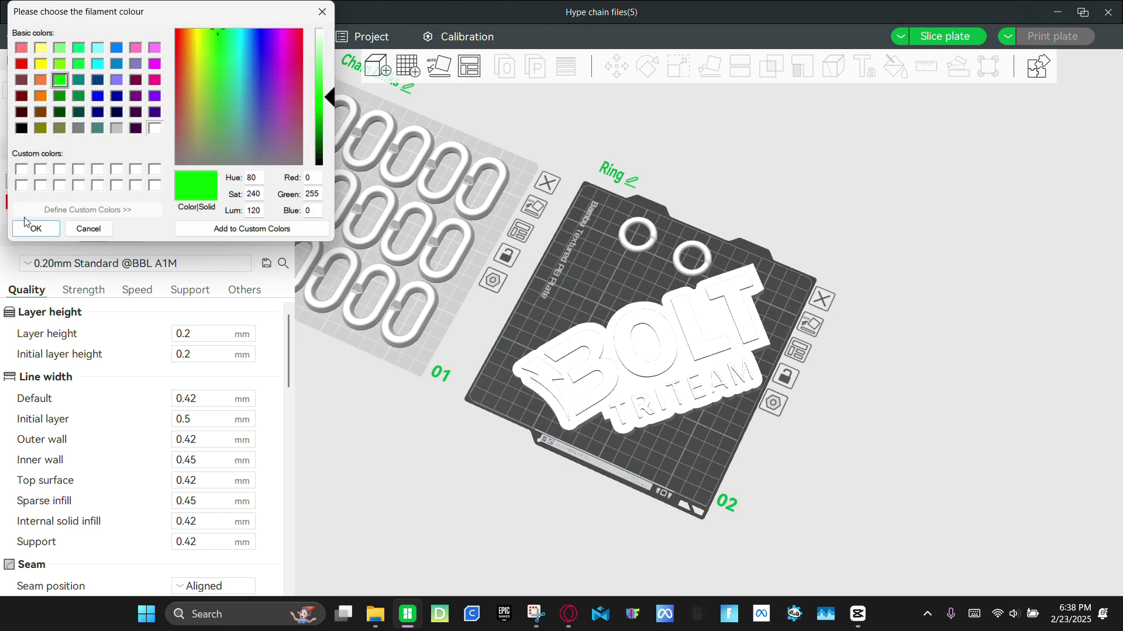
click(27, 229)
Set filament 3 to light grey and add a fourth filament in a lighter blue.
click(12, 203)
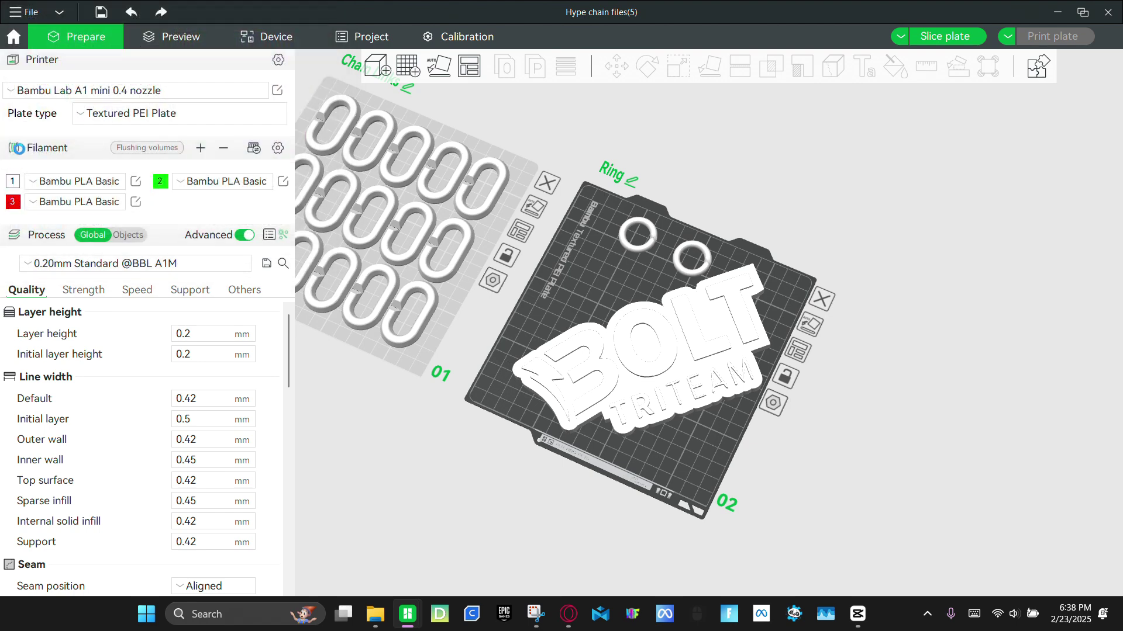
click(117, 128)
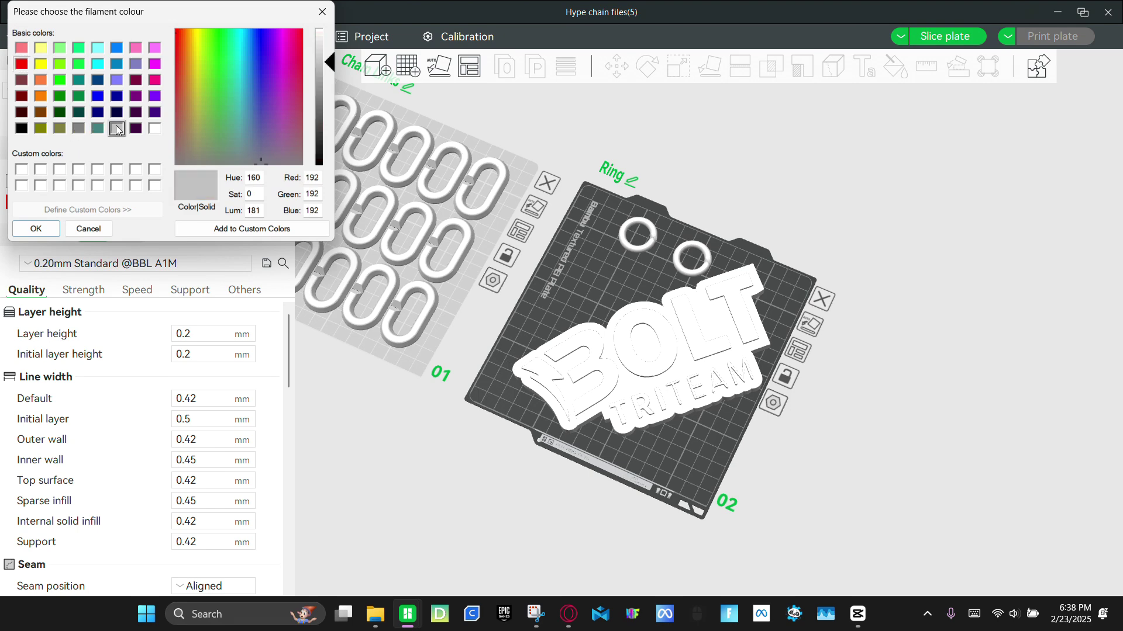
click(27, 227)
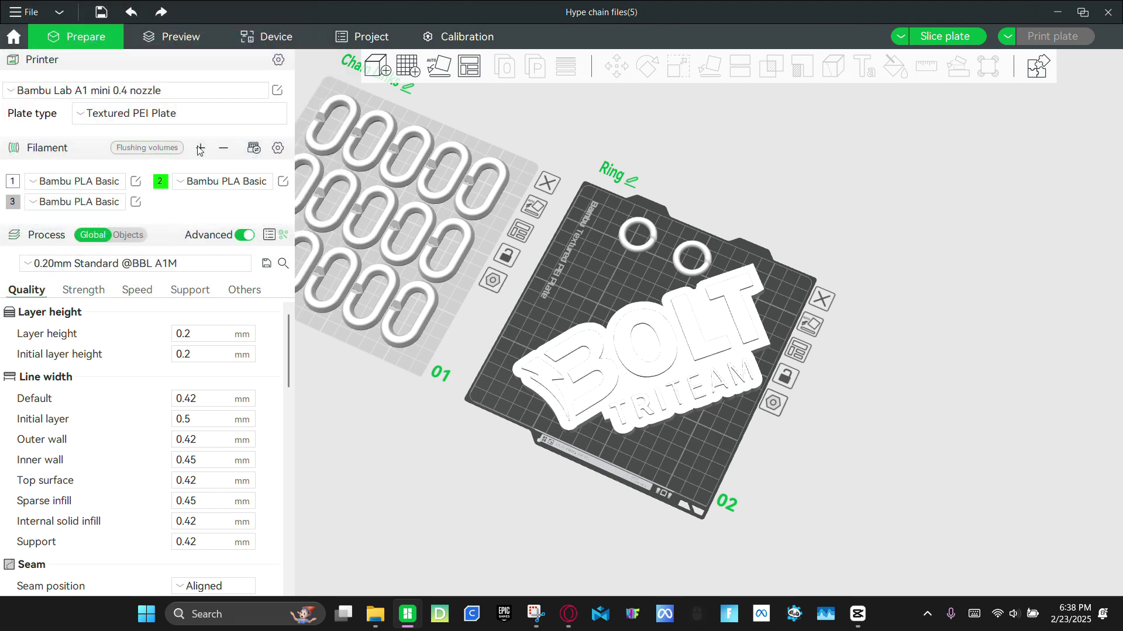
click(159, 208)
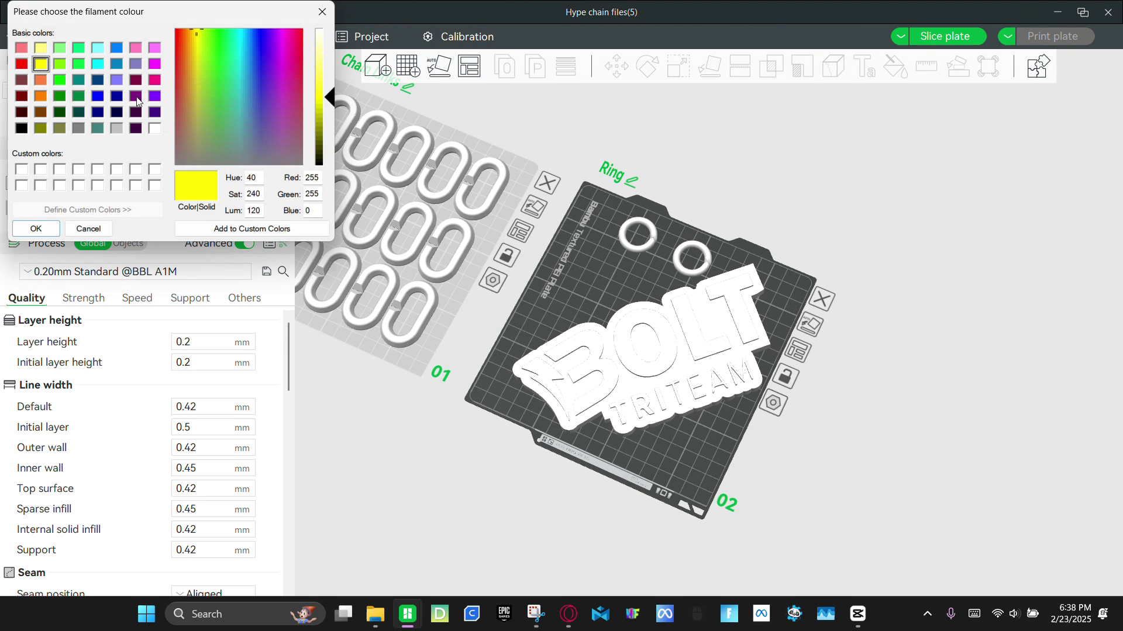
click(261, 59)
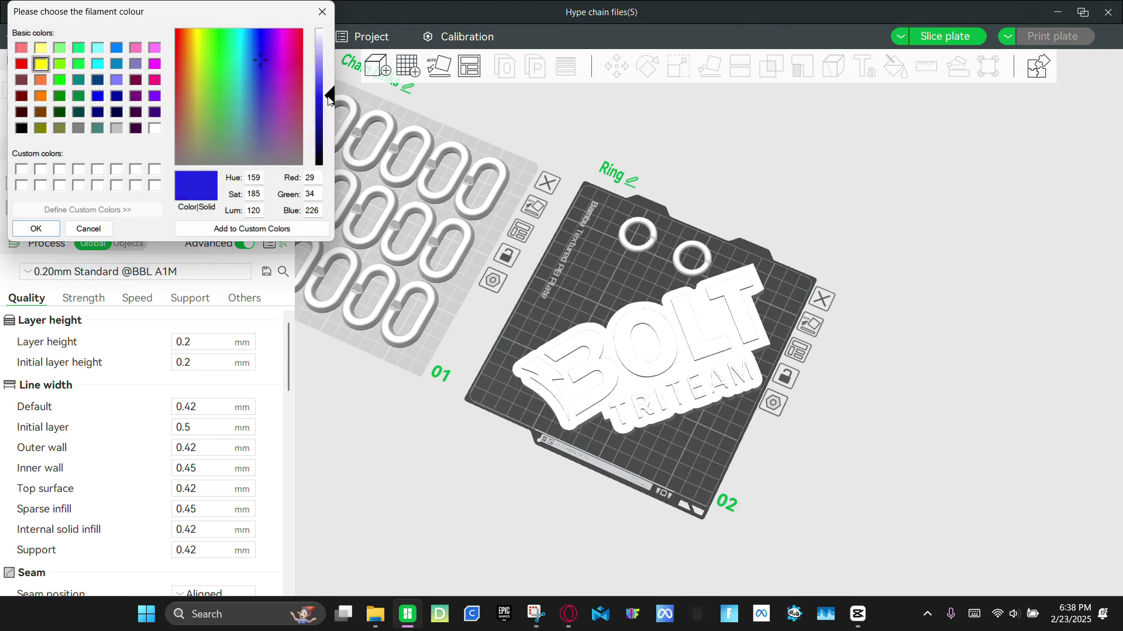
drag(329, 100, 330, 84)
click(35, 228)
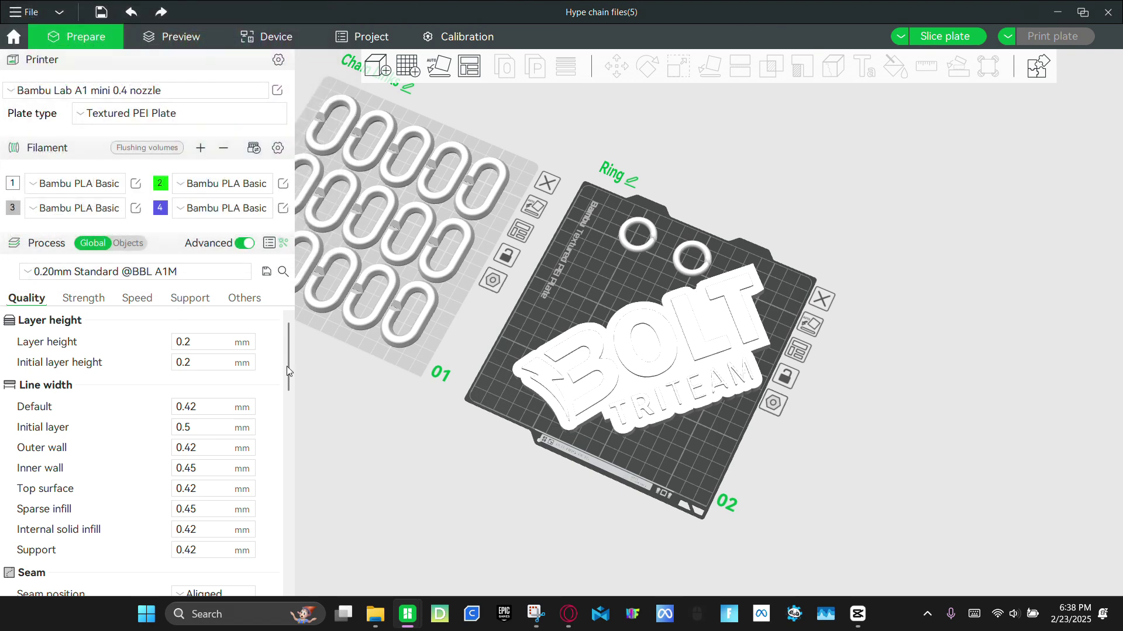
drag(310, 383, 453, 377)
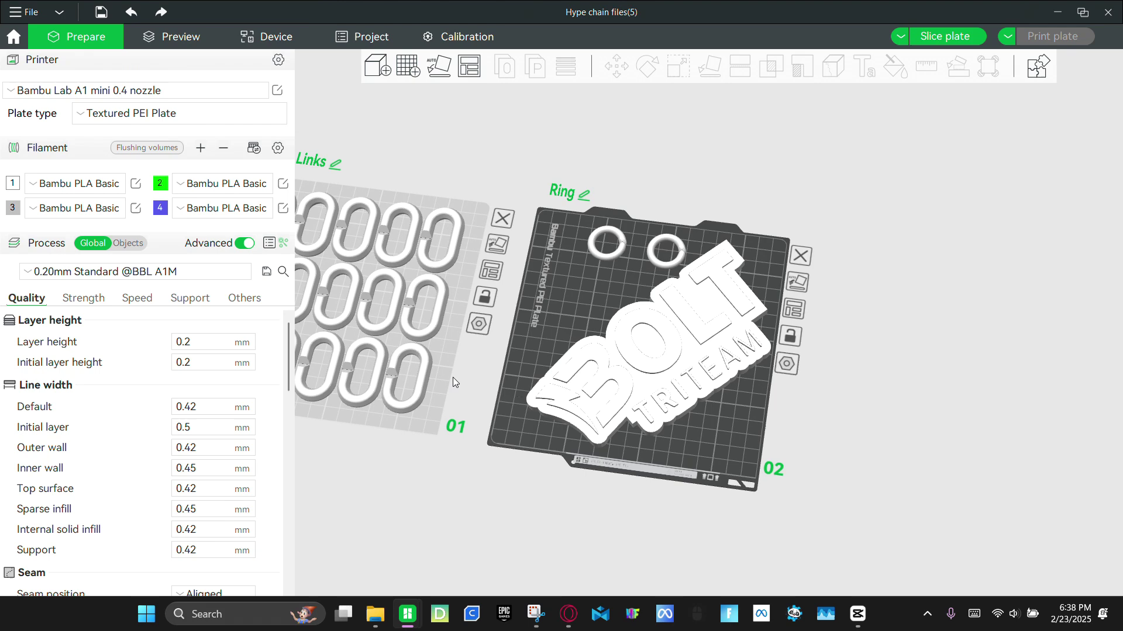
Start colour painting the BOLT TRITEAM logo with grey filament 3 using the Height range tool.
click(645, 336)
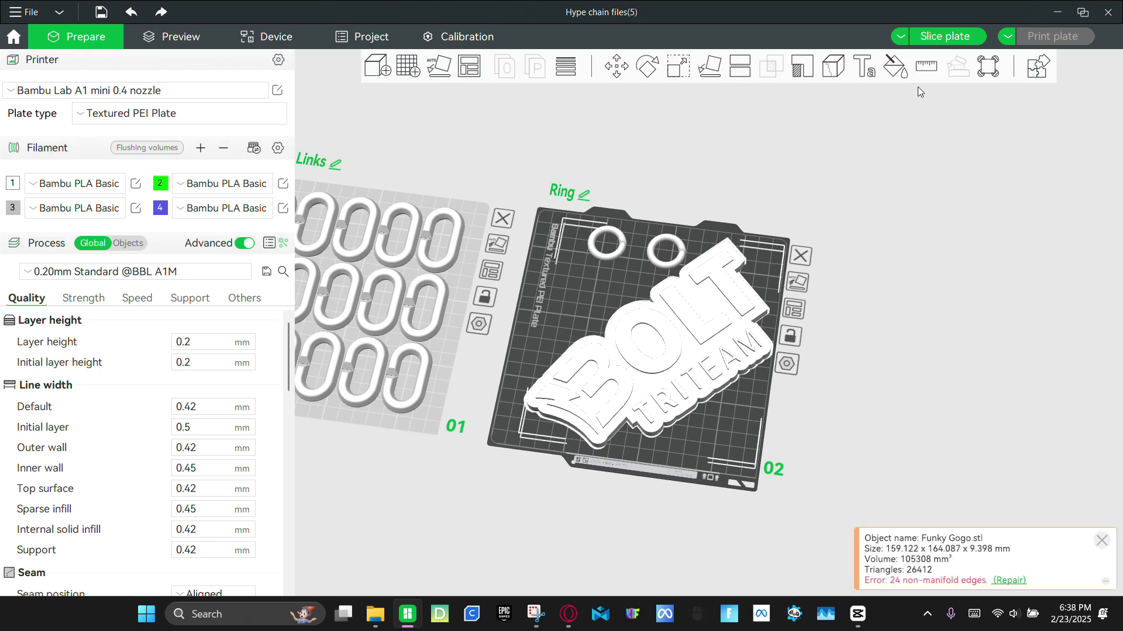
click(889, 69)
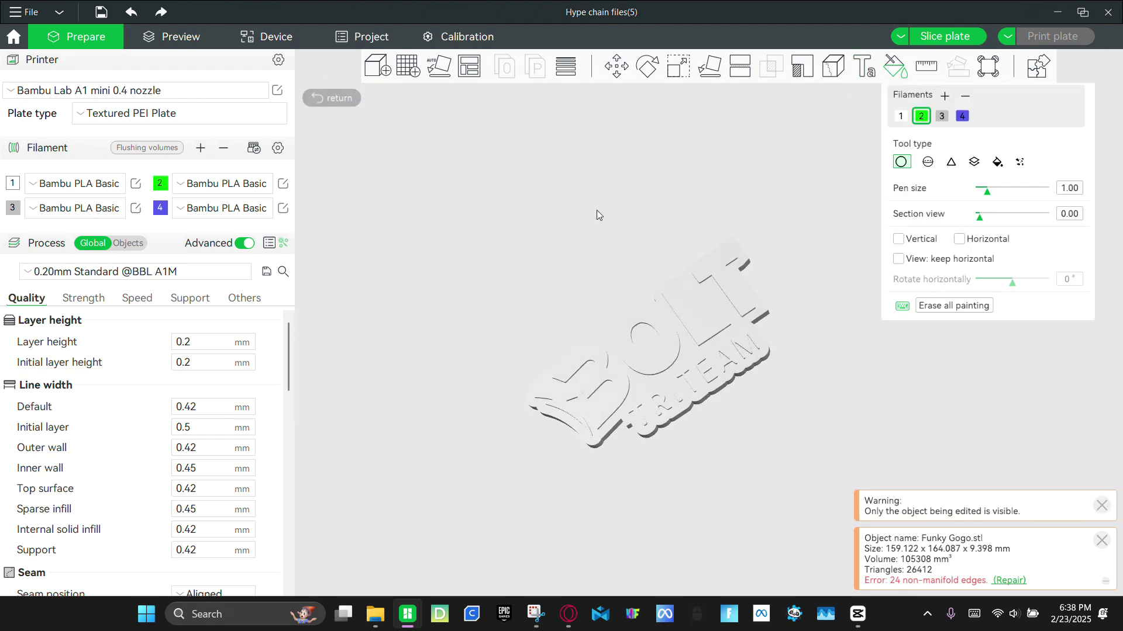
scroll(597, 209, up, 5)
scroll(680, 136, up, 3)
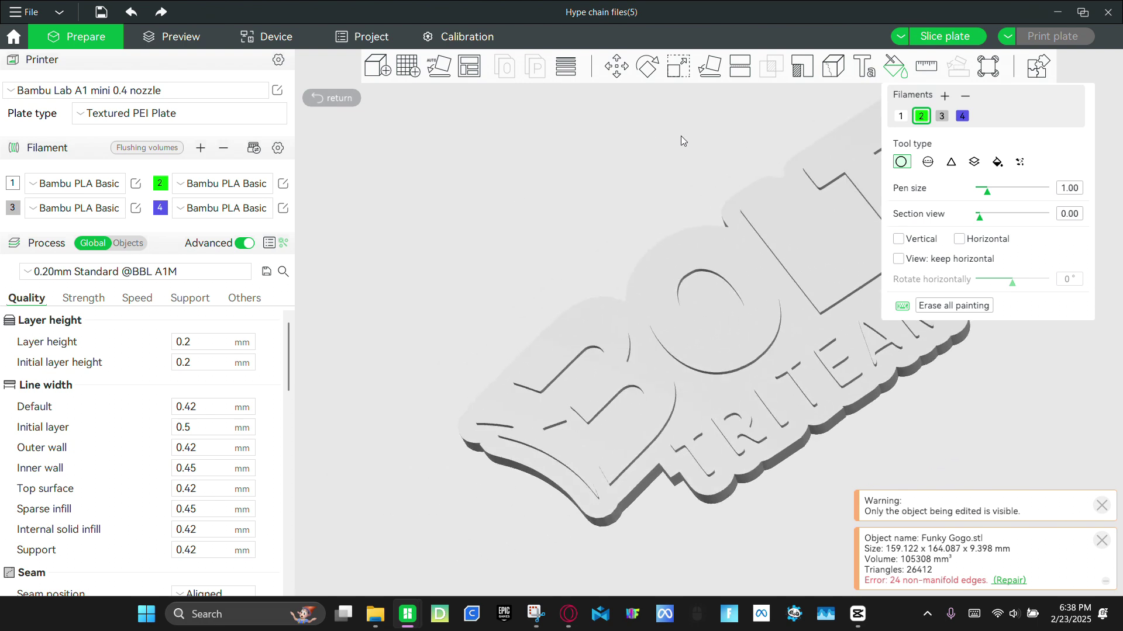
middle_drag(681, 135, 806, 117)
scroll(421, 374, up, 5)
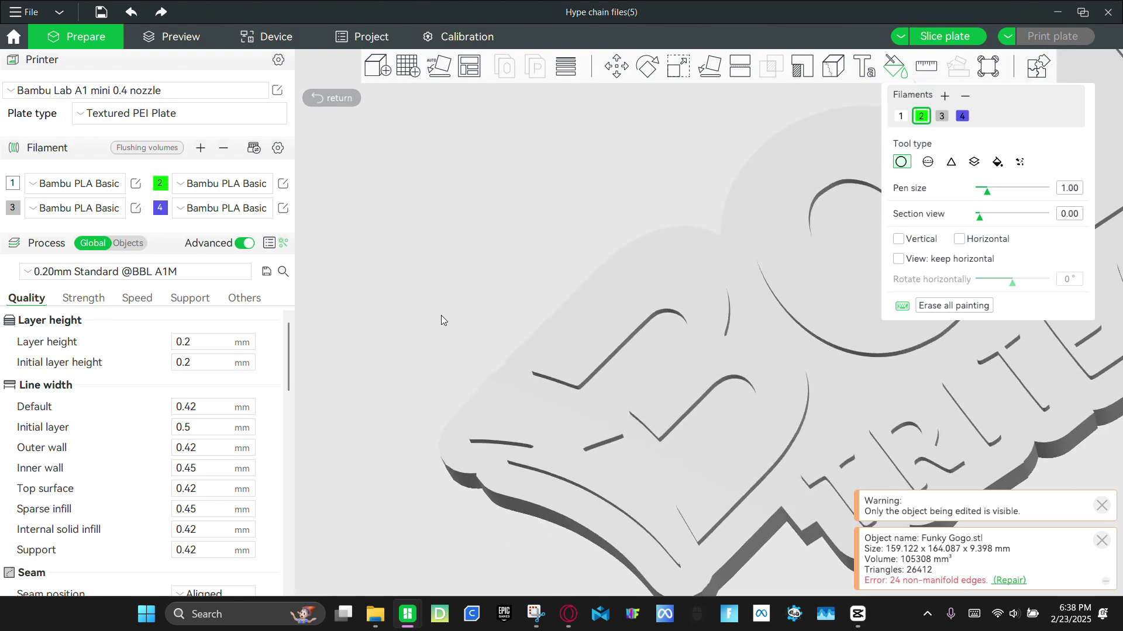
key(3)
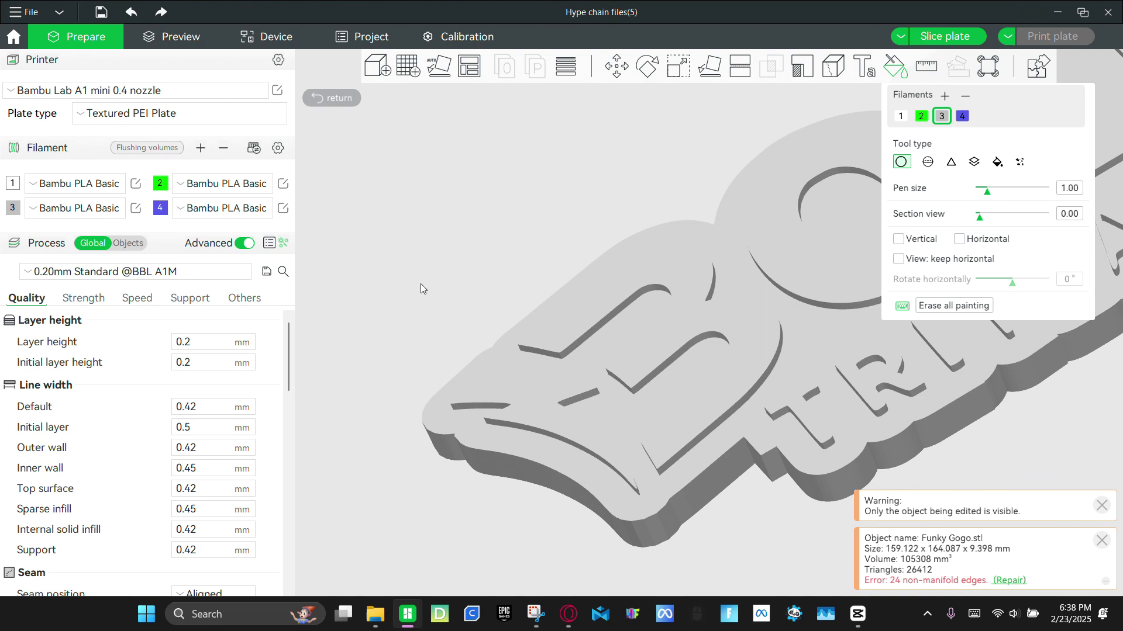
click(974, 161)
alt+scroll(785, 194, up, 3)
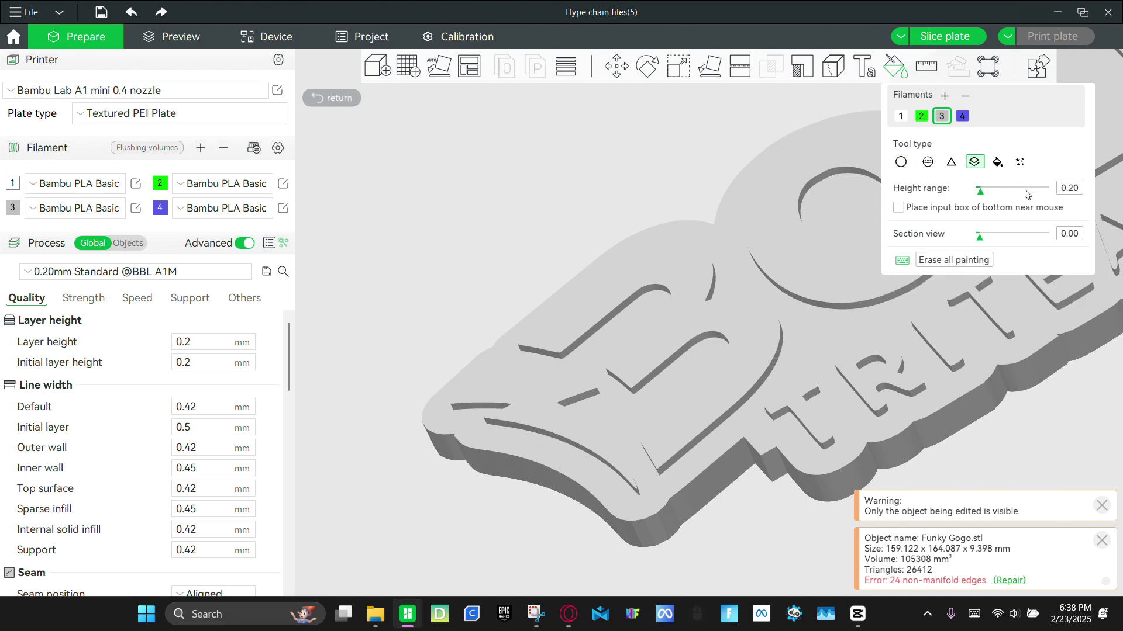
mouse_move(785, 194)
mouse_down()
mouse_move(503, 162)
mouse_move(578, 251)
mouse_up()
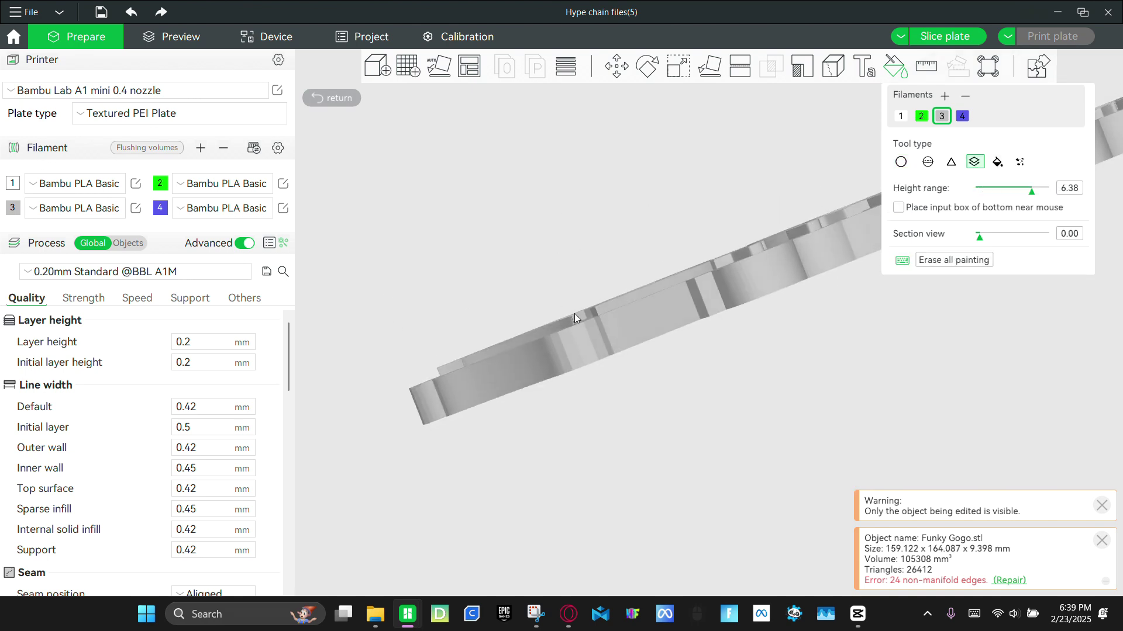
drag(461, 244, 473, 272)
Apply grey to the raised layers, then fill the lightning bolt's top and side strip green.
click(921, 116)
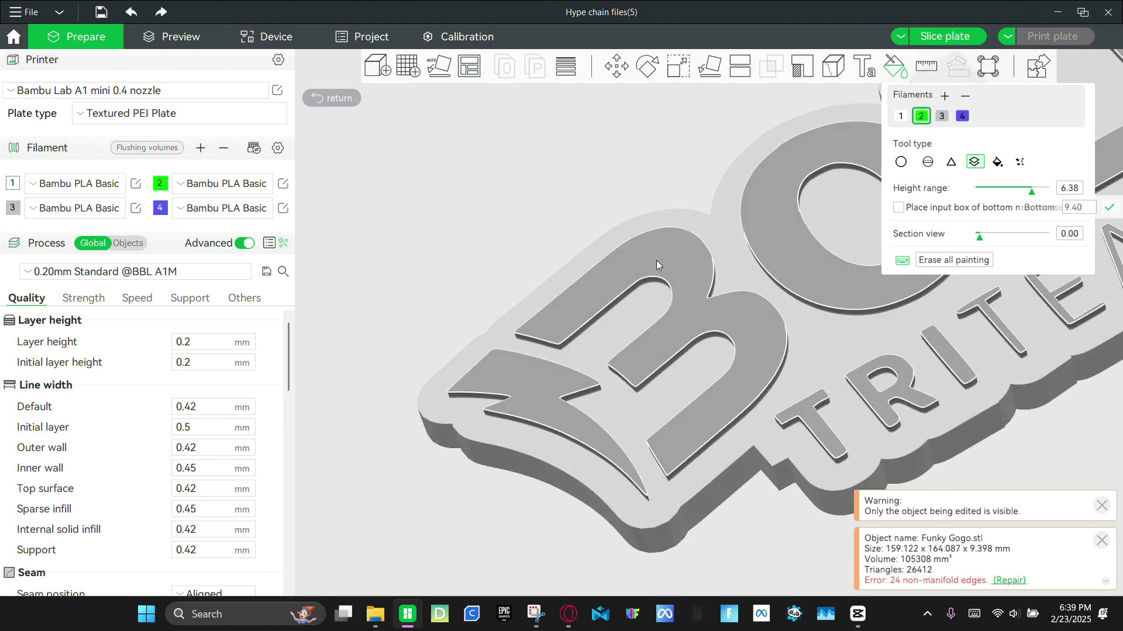
click(999, 161)
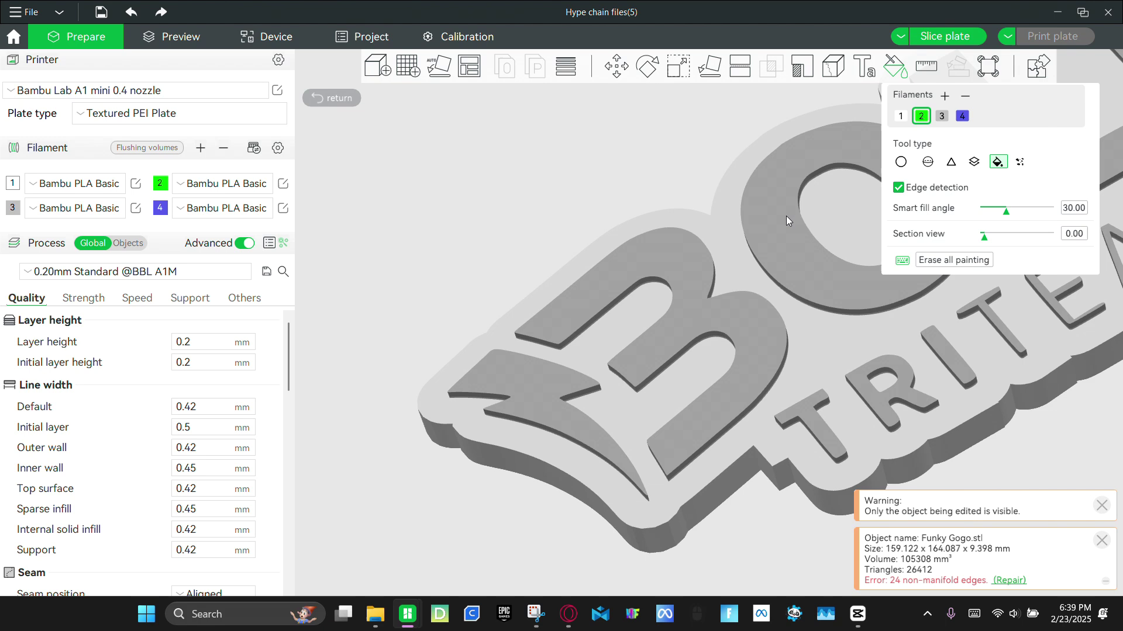
click(507, 375)
drag(387, 370, 403, 327)
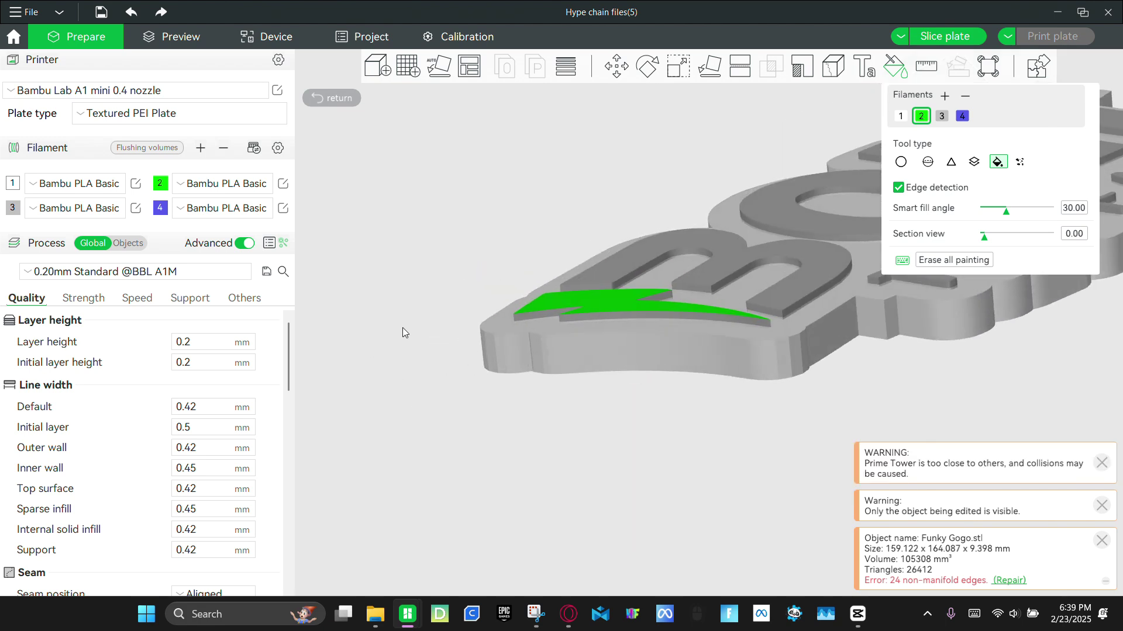
click(584, 319)
Fill the T, R and I of TRITEAM green.
drag(401, 318, 367, 334)
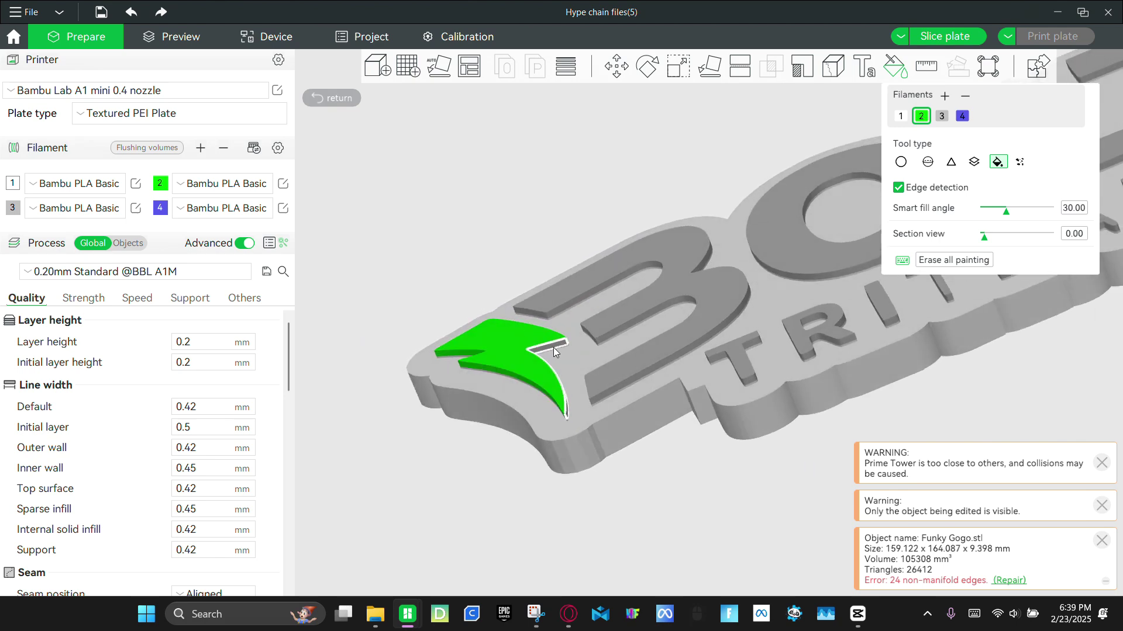
mouse_move(485, 310)
mouse_down()
mouse_move(380, 296)
mouse_move(361, 315)
mouse_move(377, 316)
mouse_move(346, 203)
mouse_up()
drag(640, 390, 483, 449)
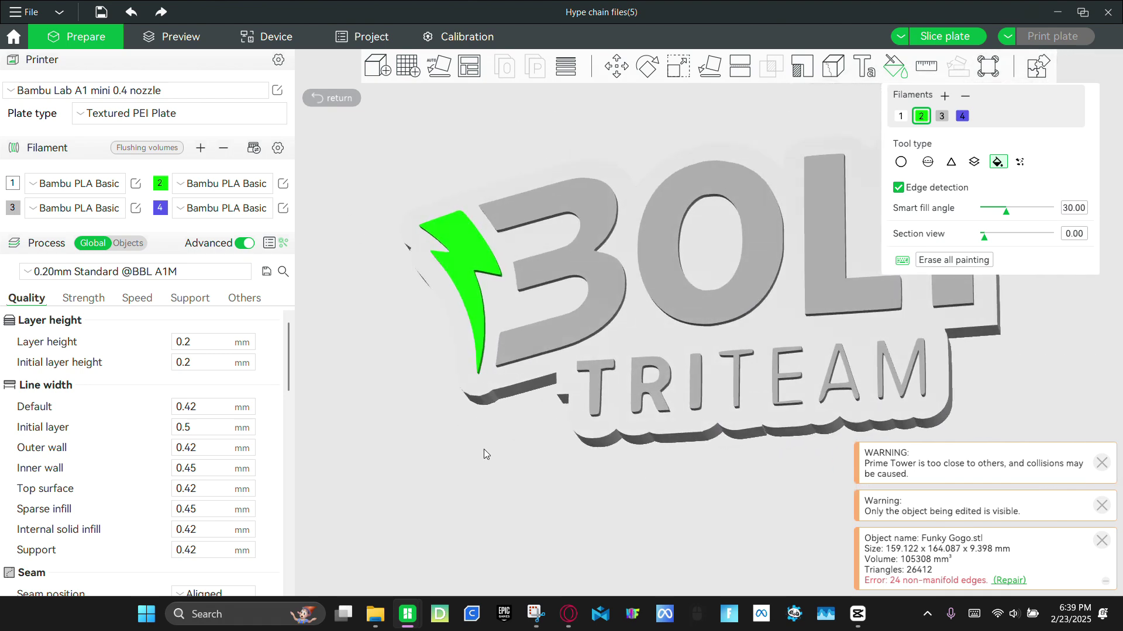
click(481, 32)
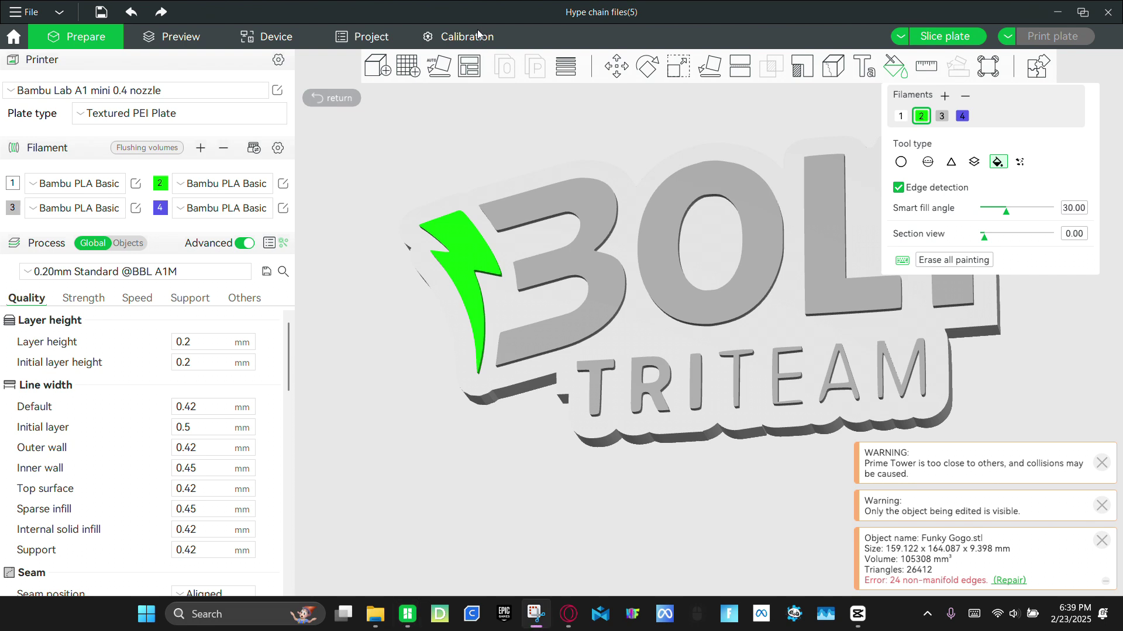
scroll(650, 463, up, 4)
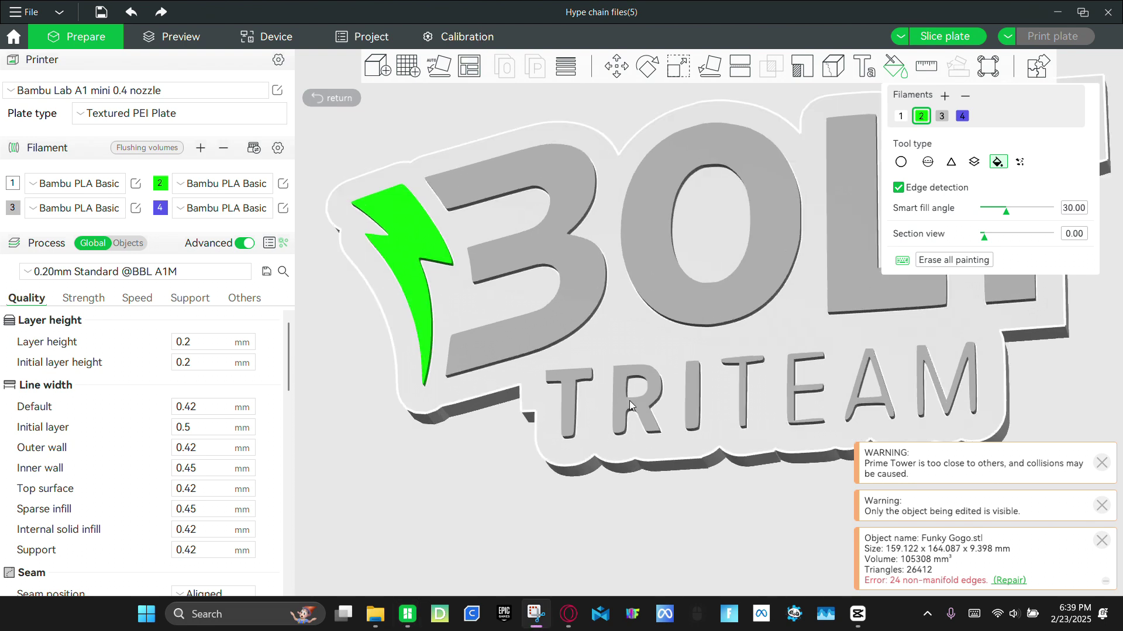
click(567, 396)
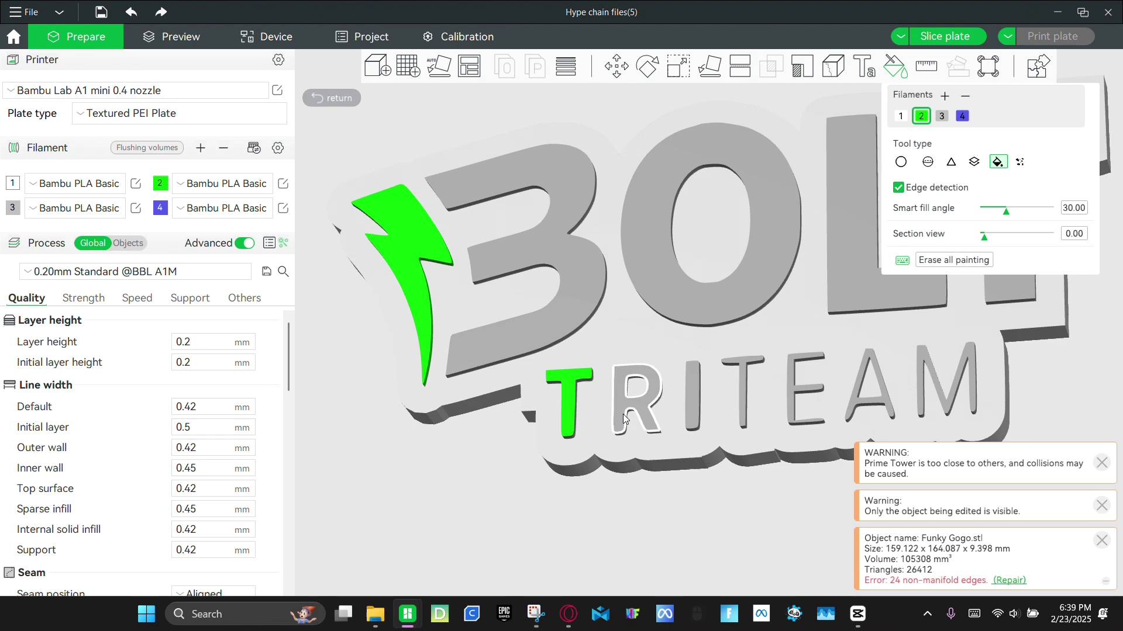
click(622, 419)
click(697, 416)
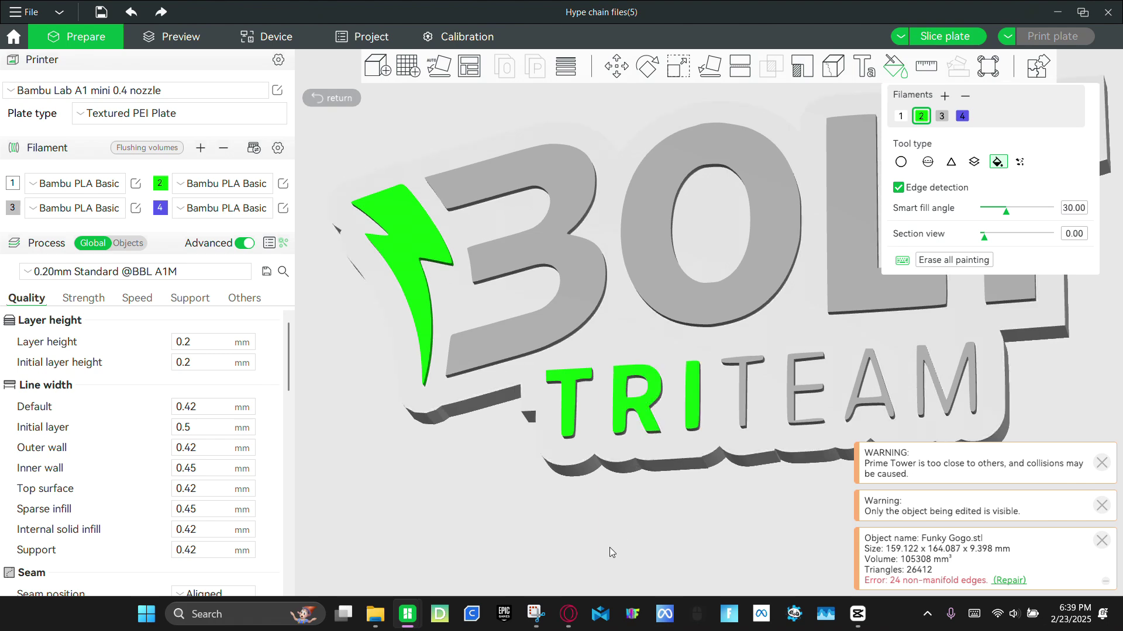
Fill the side faces of the I, R and T, the R's inner hole and the T's top green.
drag(610, 547, 634, 489)
scroll(708, 363, up, 5)
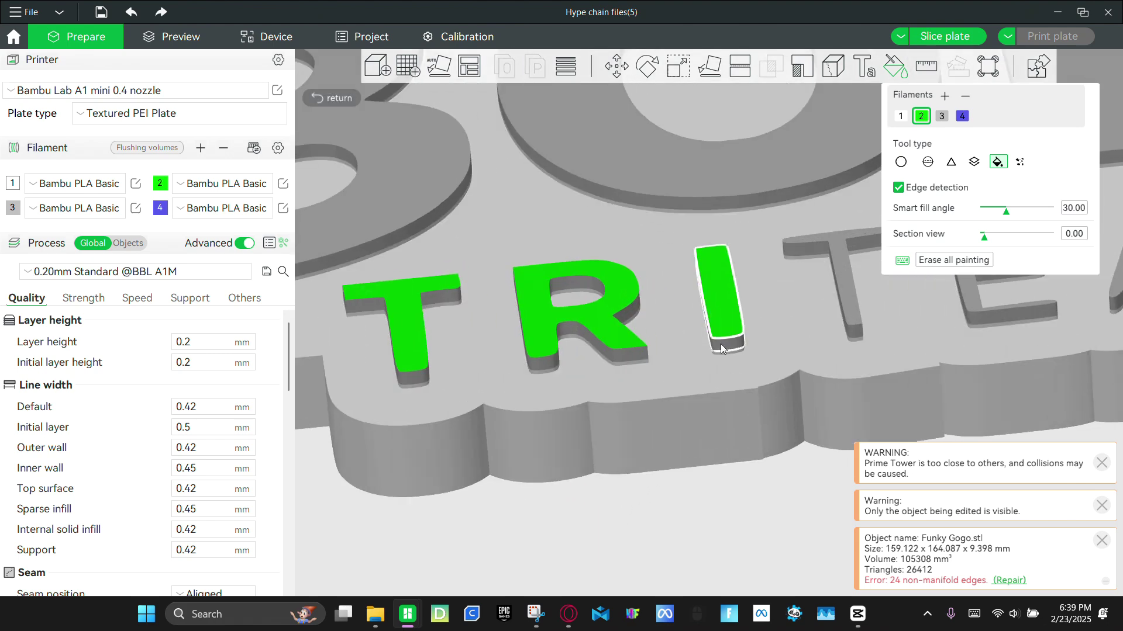
click(713, 346)
click(627, 357)
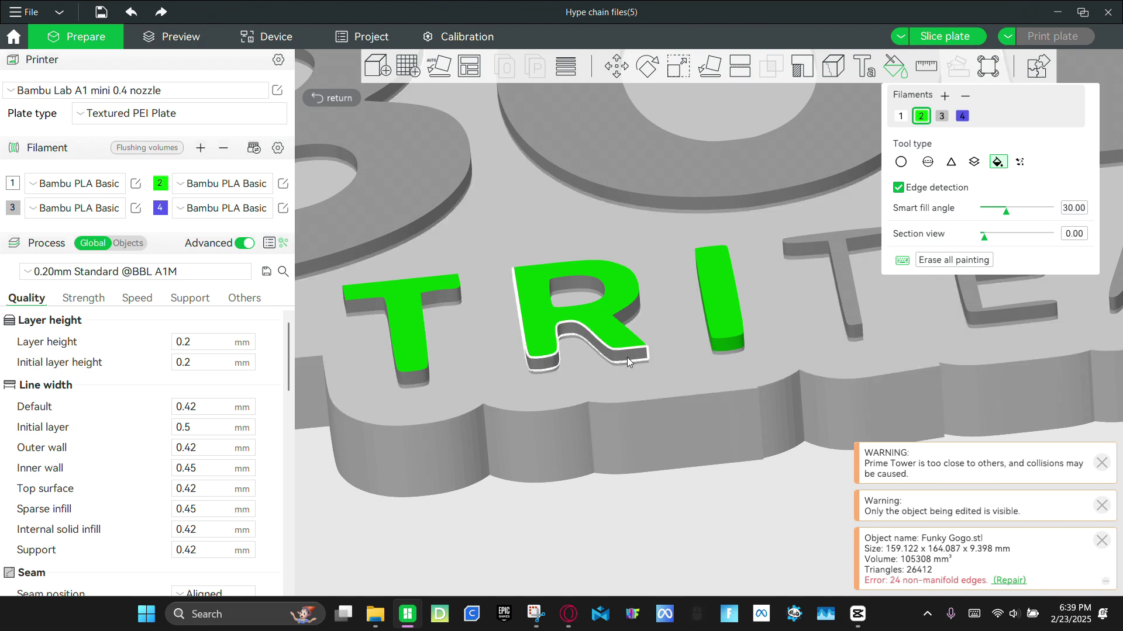
click(577, 287)
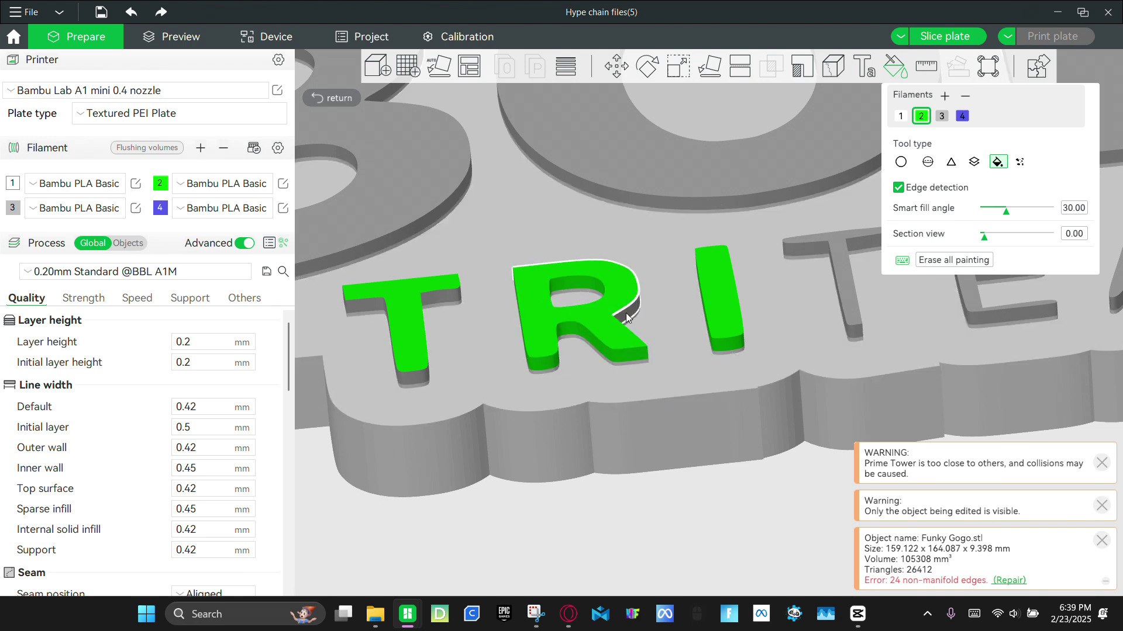
click(411, 381)
scroll(464, 391, down, 3)
drag(498, 461, 522, 559)
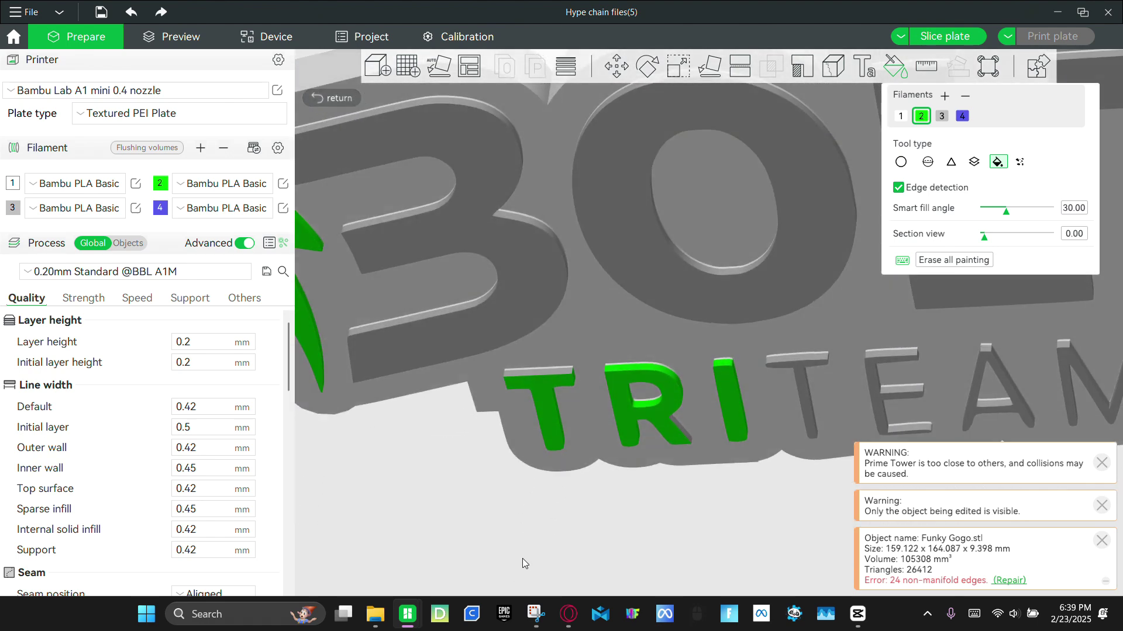
click(553, 374)
mouse_move(624, 548)
mouse_down()
mouse_move(628, 527)
mouse_move(601, 514)
mouse_move(626, 513)
mouse_move(497, 538)
mouse_up()
scroll(539, 546, up, 2)
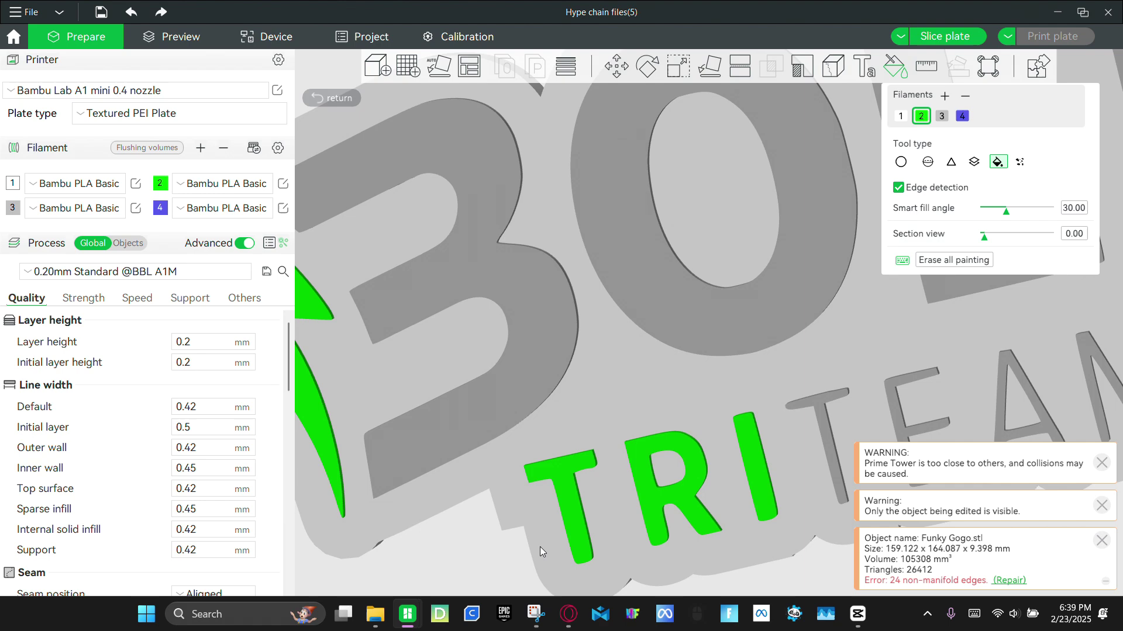
Fill the T, E and A of TEAM with blue filament 4.
scroll(783, 486, down, 2)
middle_drag(782, 484, 603, 510)
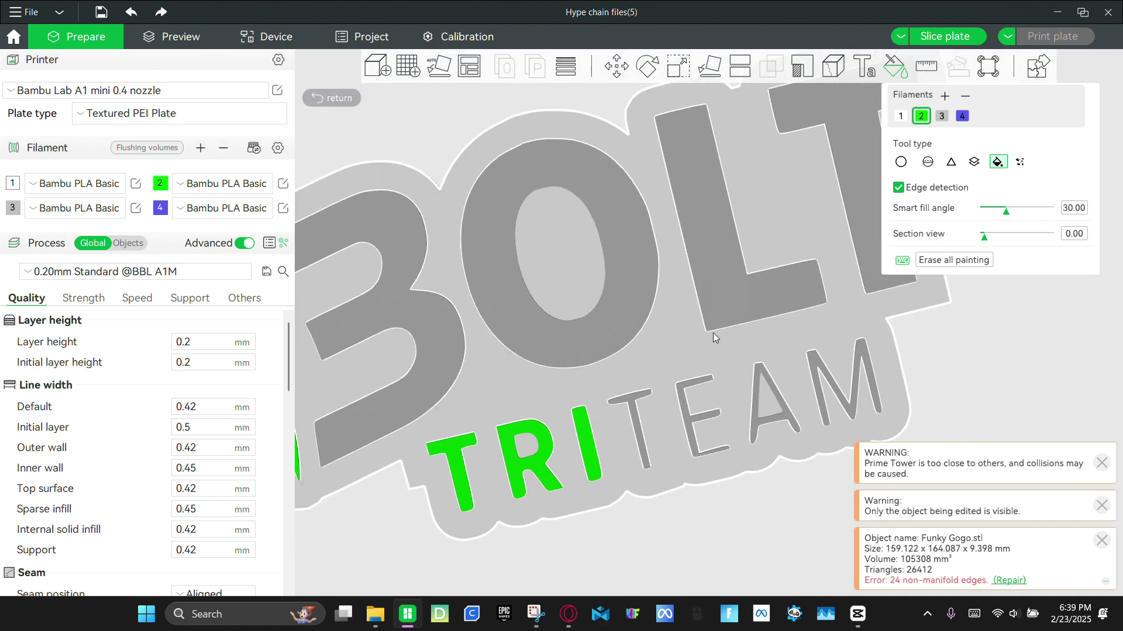
key(4)
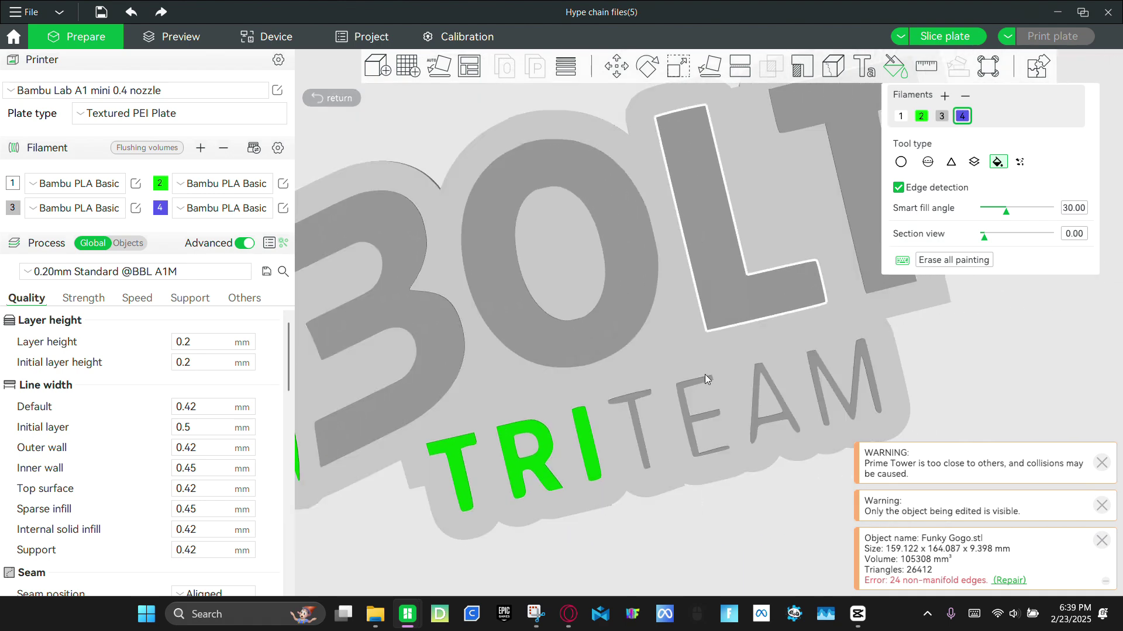
scroll(704, 374, up, 2)
click(578, 442)
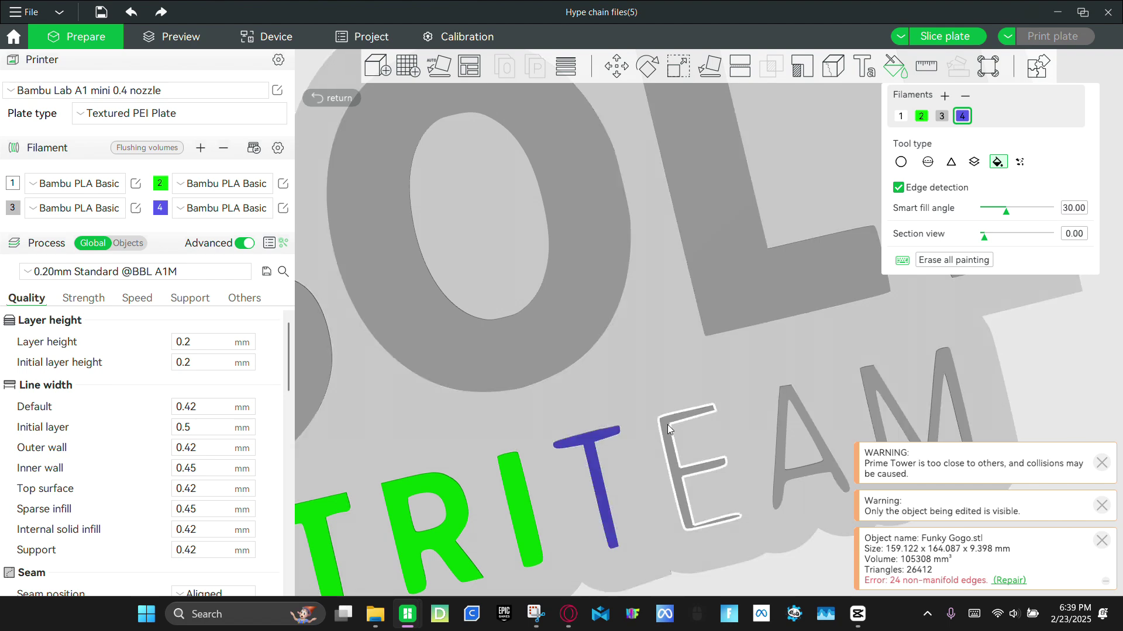
click(668, 424)
click(780, 409)
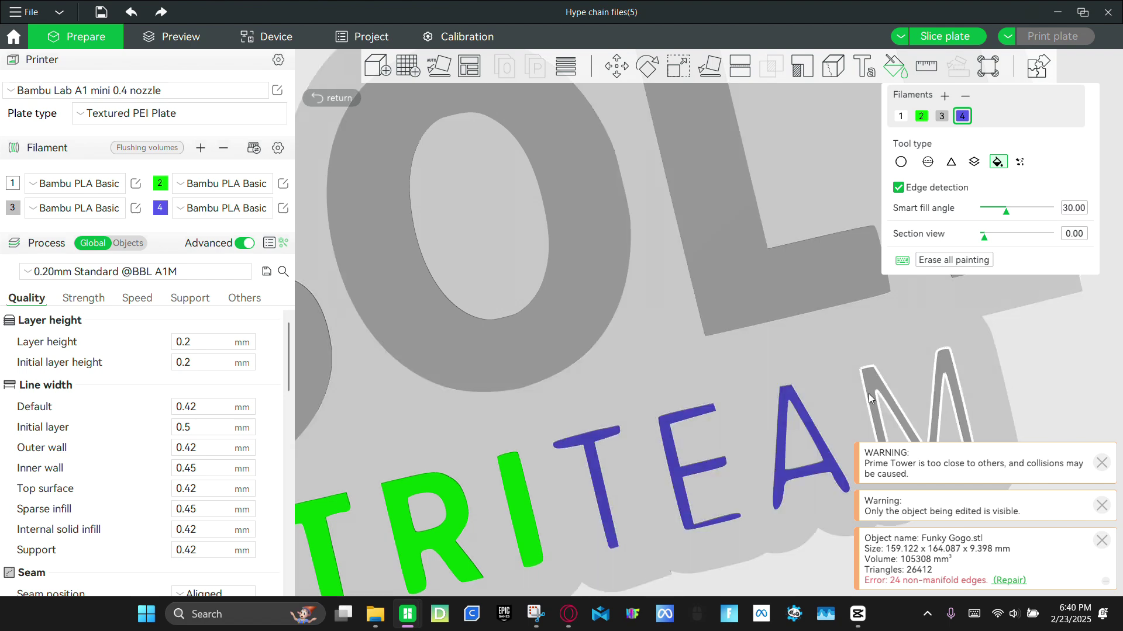
Paint the E's bottom, left, middle-bar and top-bar side faces blue.
scroll(858, 396, down, 5)
drag(724, 535, 676, 489)
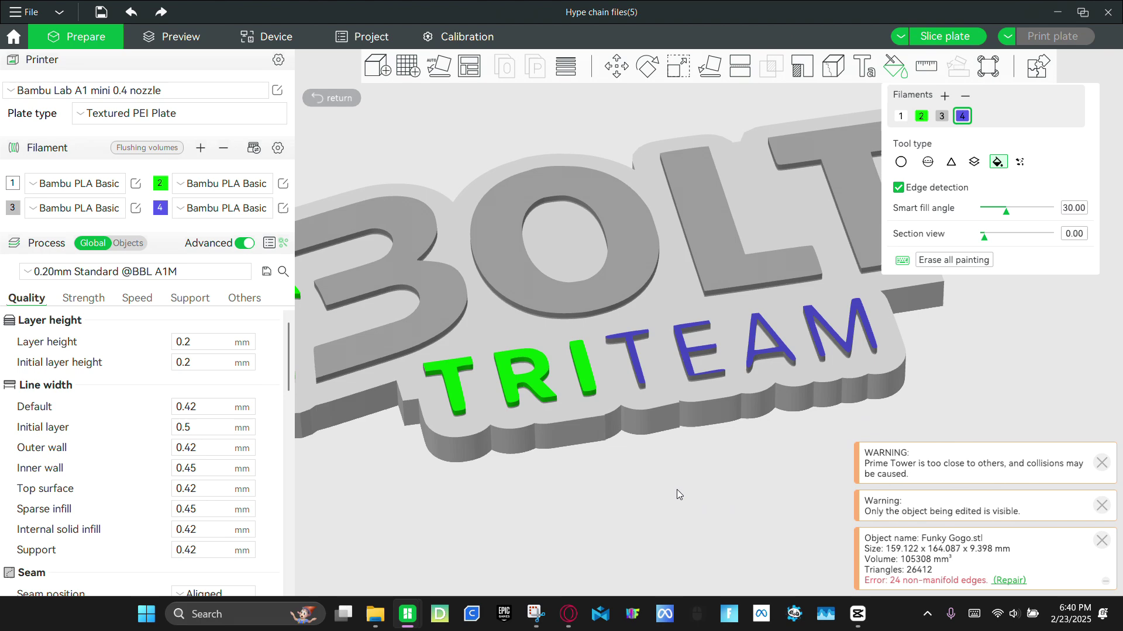
scroll(587, 422, up, 6)
scroll(587, 423, up, 1)
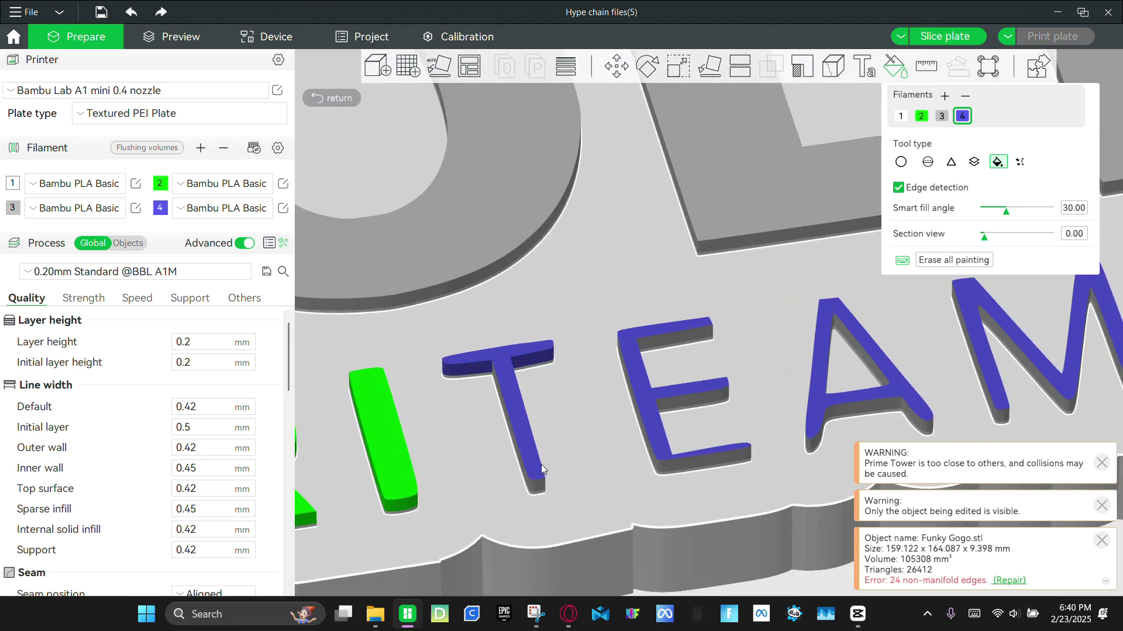
click(695, 465)
click(678, 399)
click(660, 339)
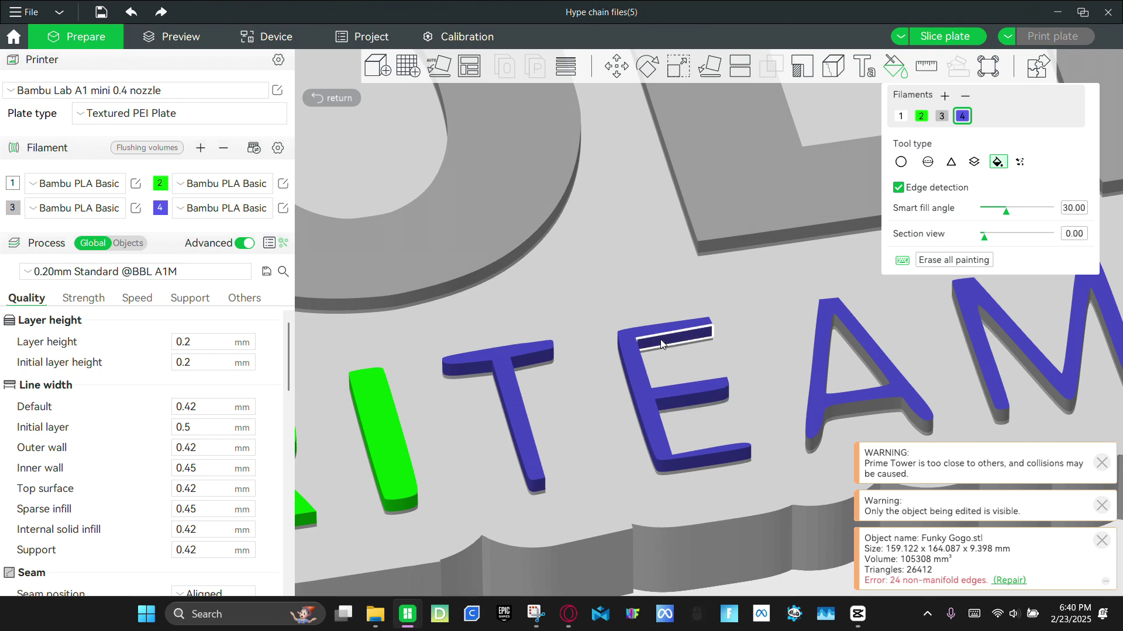
Paint the M's right, left and middle stroke faces blue.
scroll(660, 339, down, 5)
drag(696, 456, 680, 527)
scroll(668, 532, up, 3)
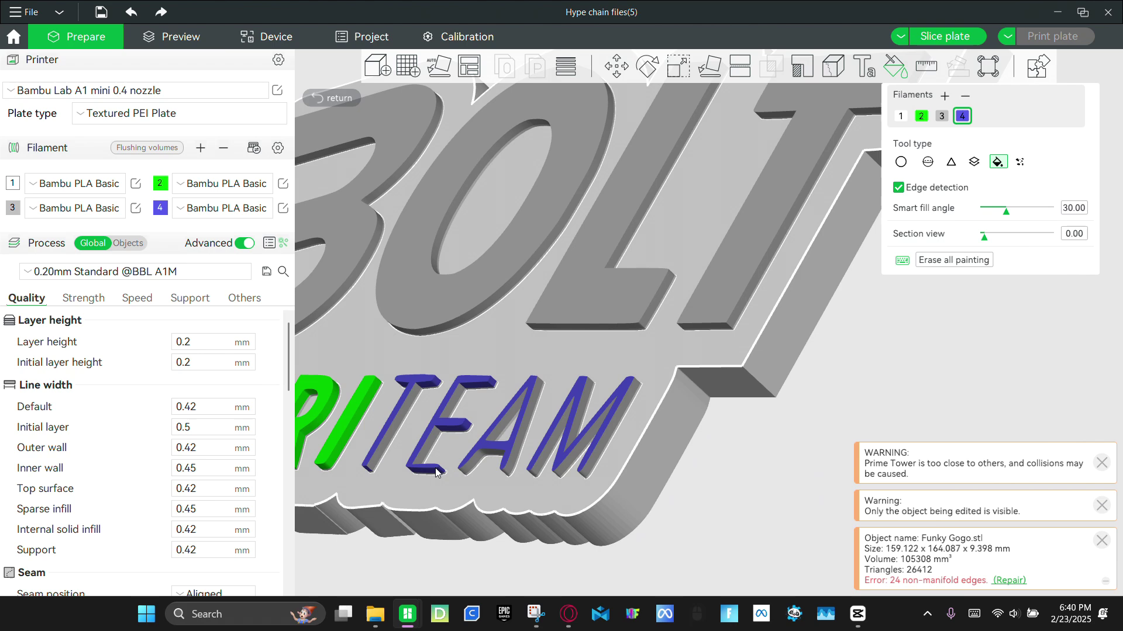
scroll(439, 473, up, 2)
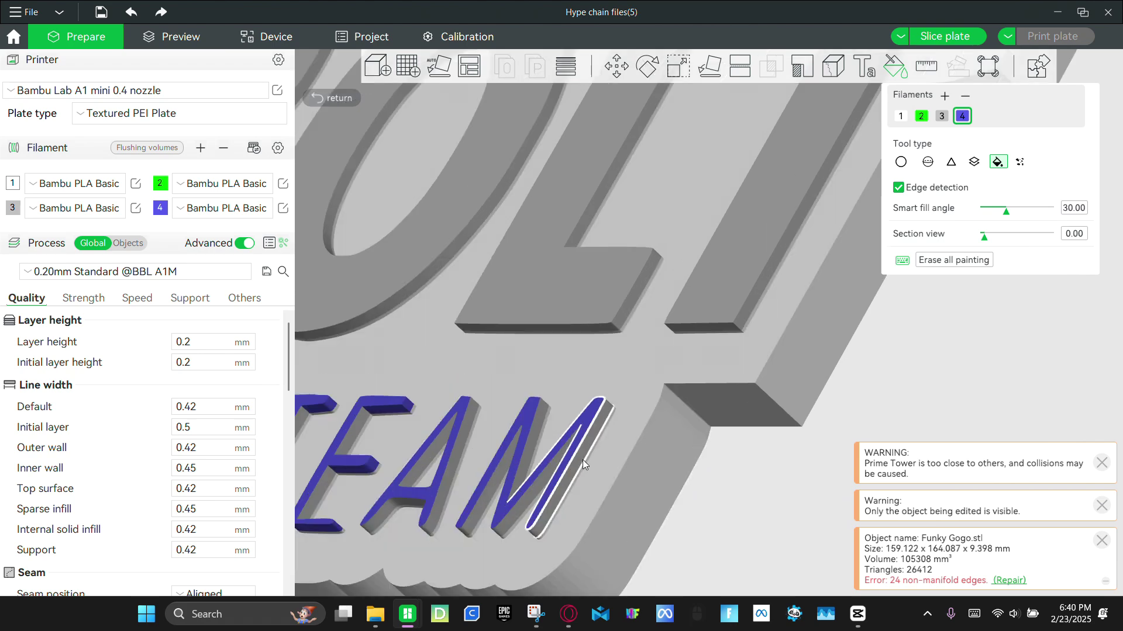
click(552, 469)
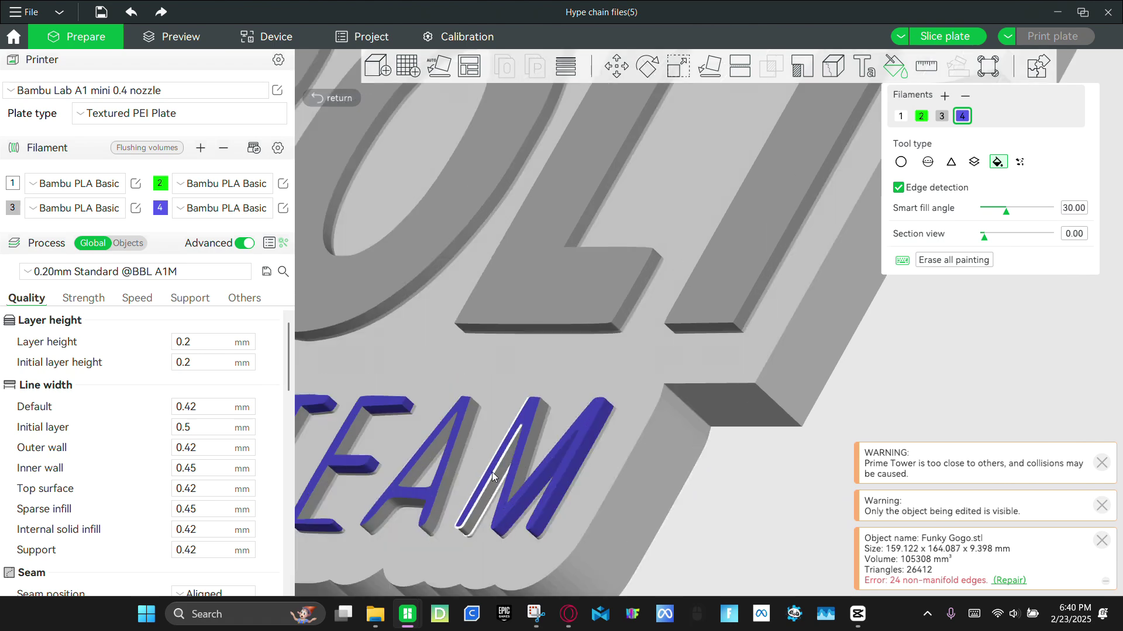
click(494, 481)
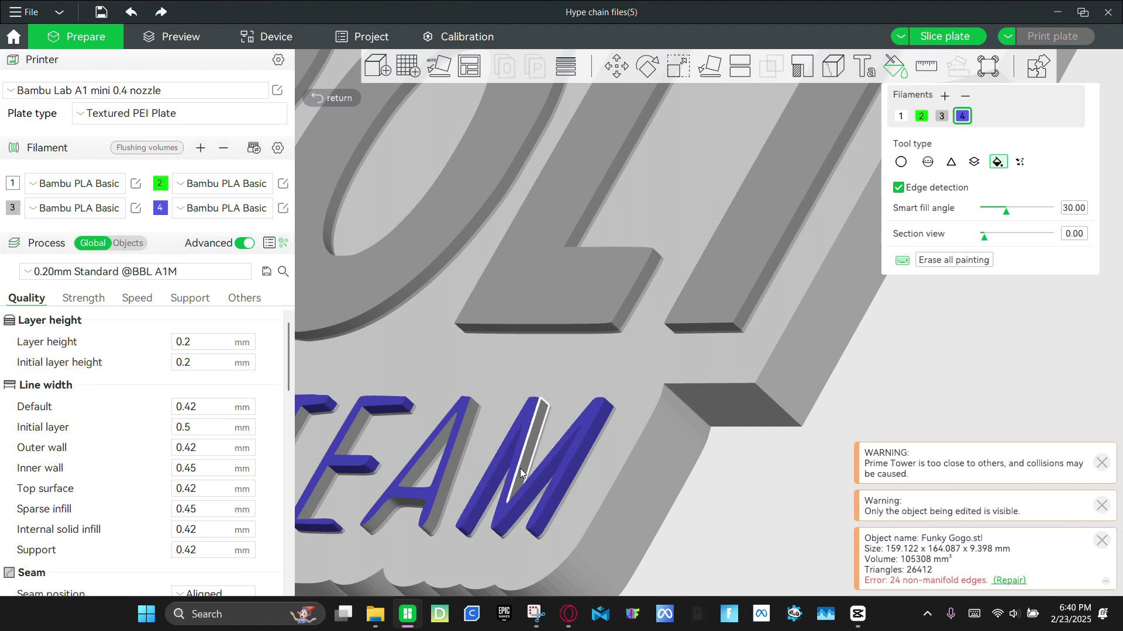
click(489, 468)
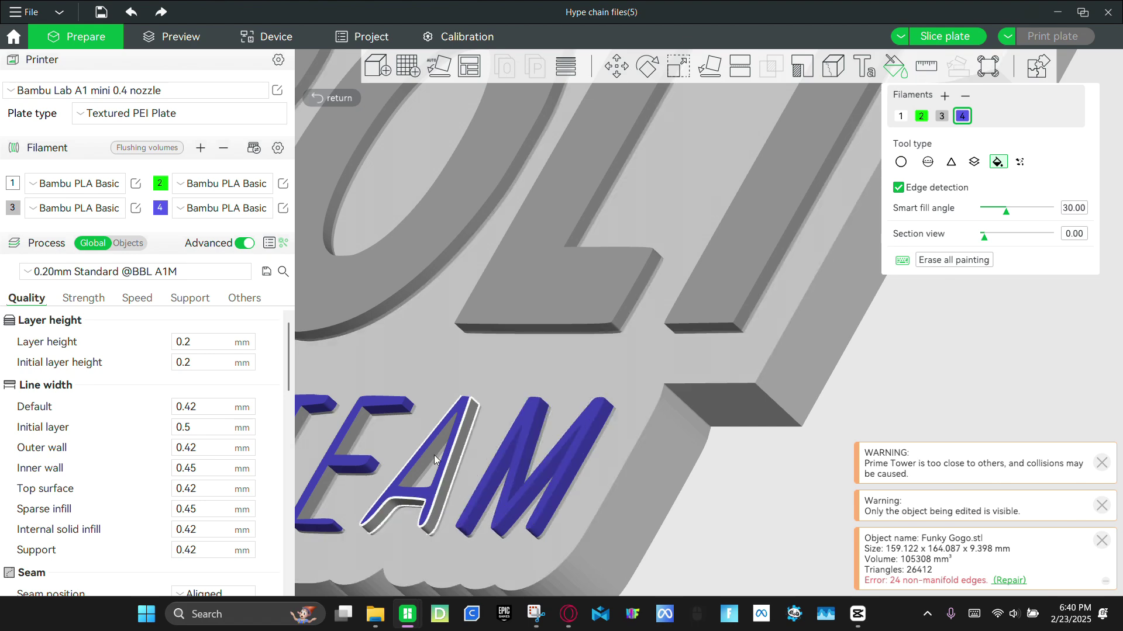
Paint the last grey side faces of the E and T blue and view the logo from the front.
scroll(431, 455, down, 2)
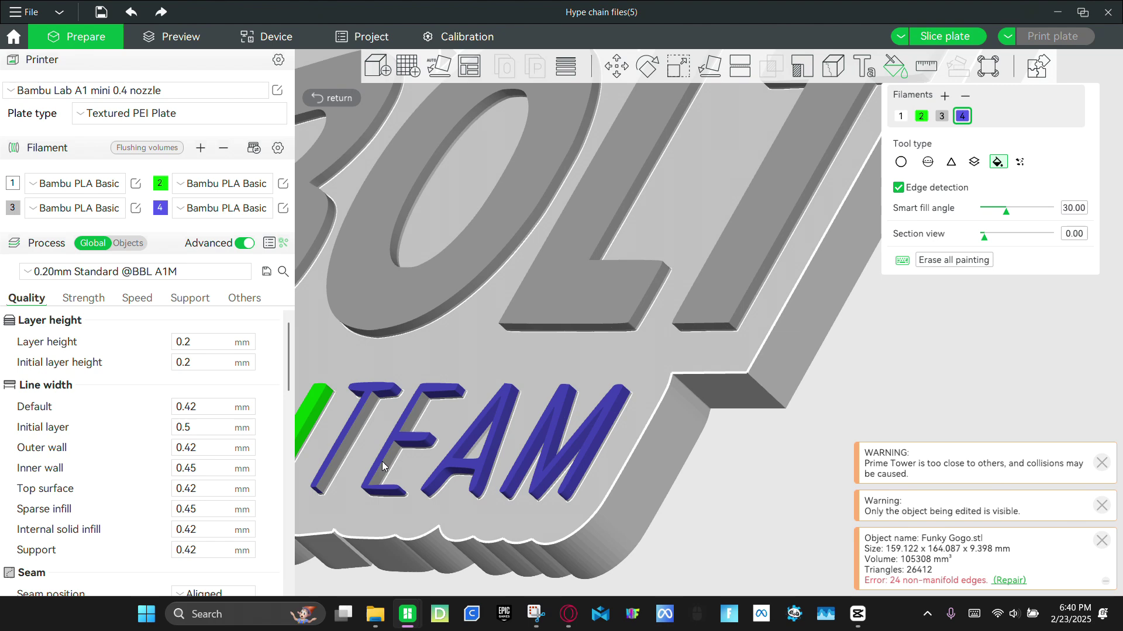
click(386, 459)
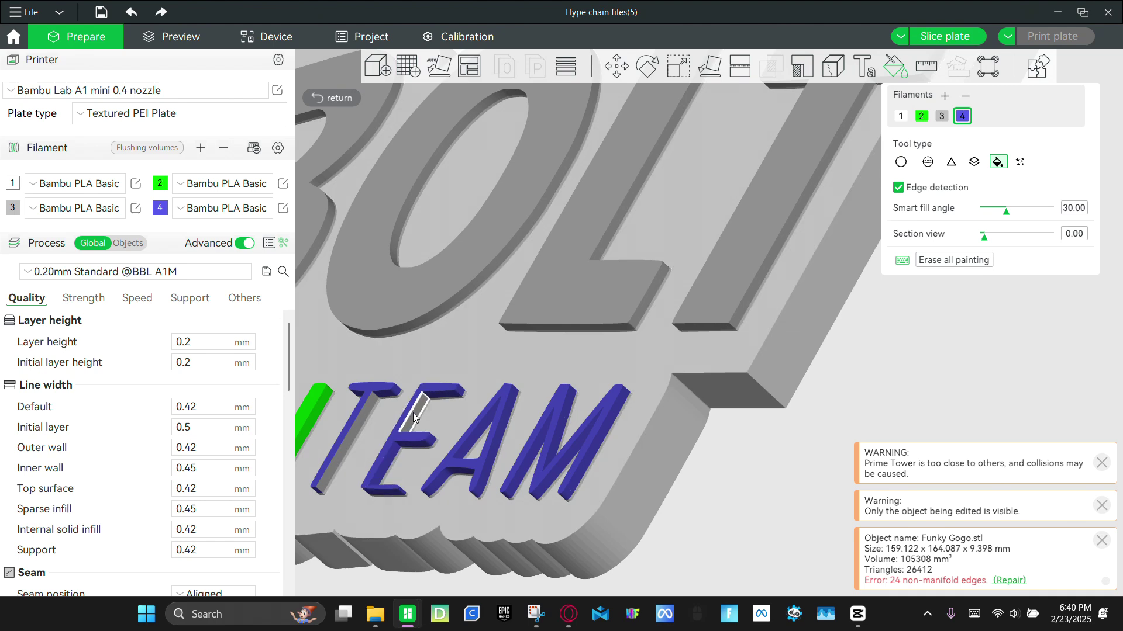
click(359, 425)
scroll(359, 426, down, 1)
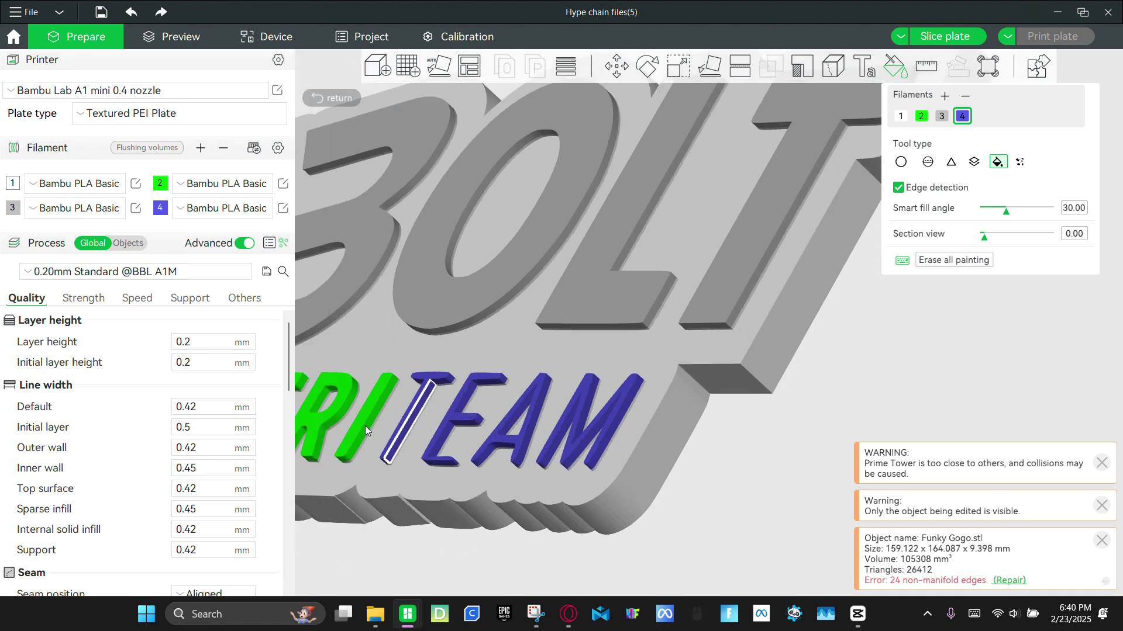
scroll(366, 427, down, 5)
drag(440, 465, 656, 428)
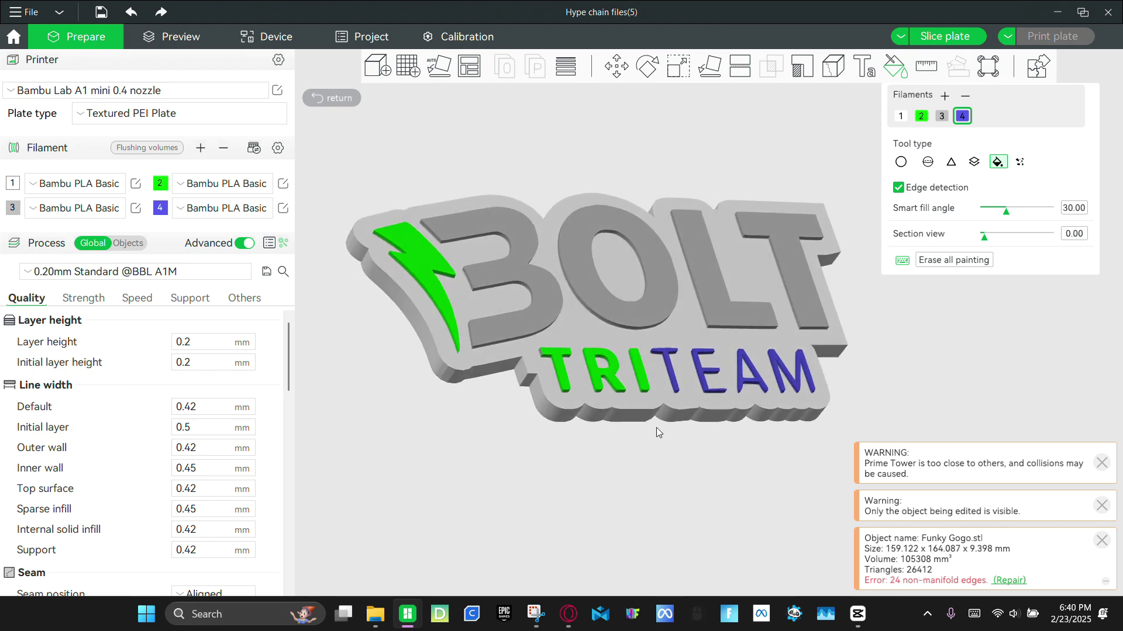
scroll(656, 432, up, 3)
scroll(636, 155, down, 3)
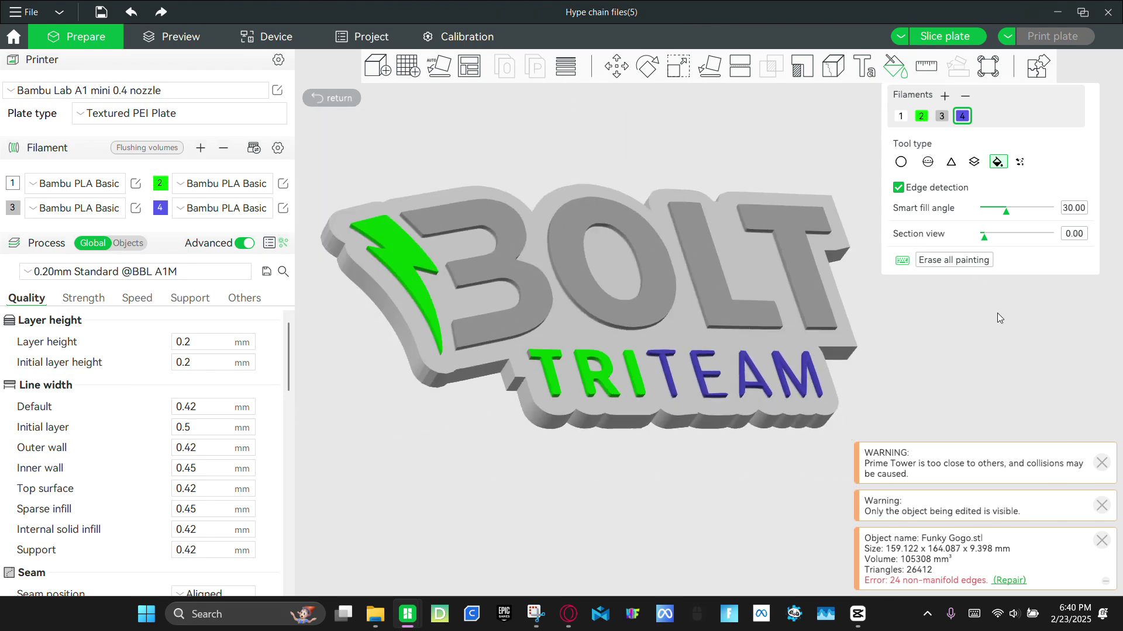
Exit paint mode and move the ring beside the colour tower onto the plate.
drag(997, 314, 606, 155)
click(340, 99)
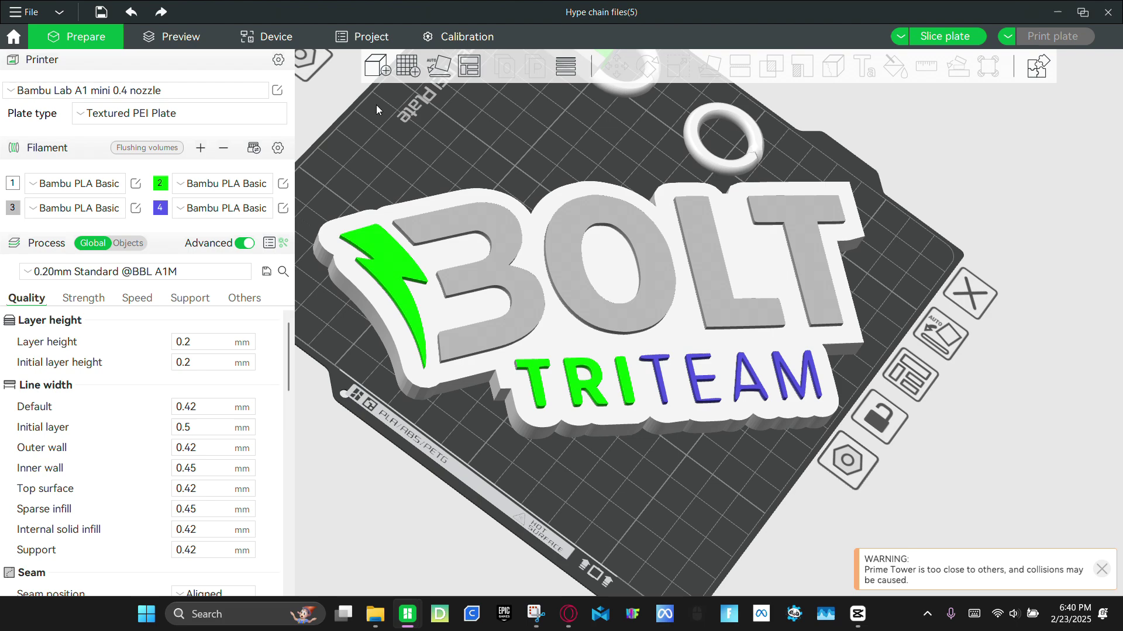
scroll(409, 129, down, 3)
drag(430, 150, 540, 230)
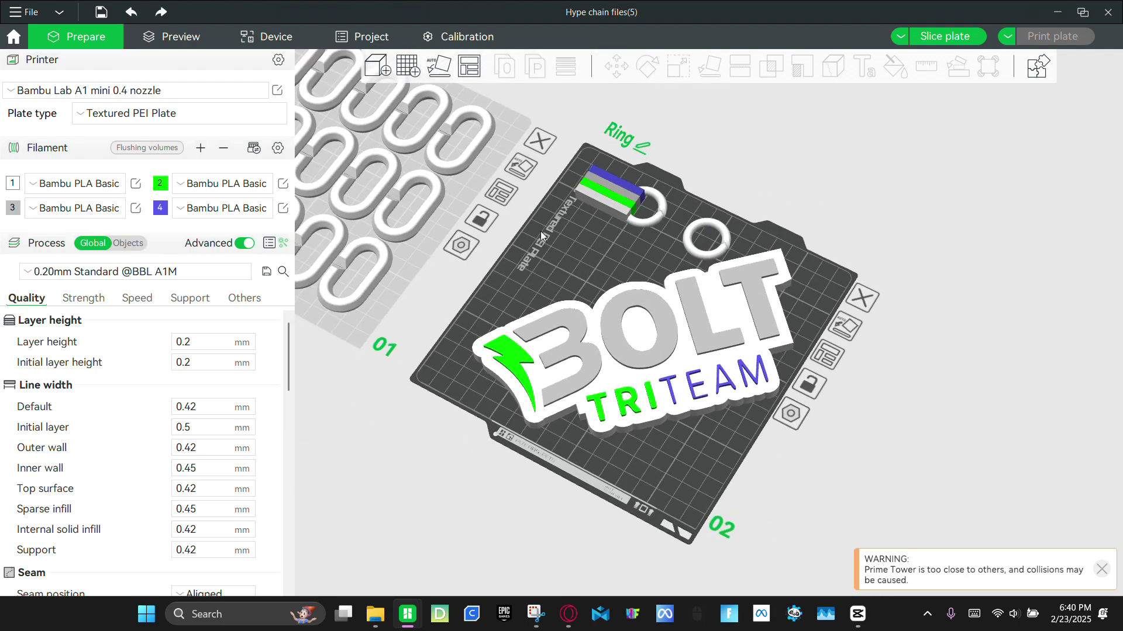
scroll(686, 224, up, 2)
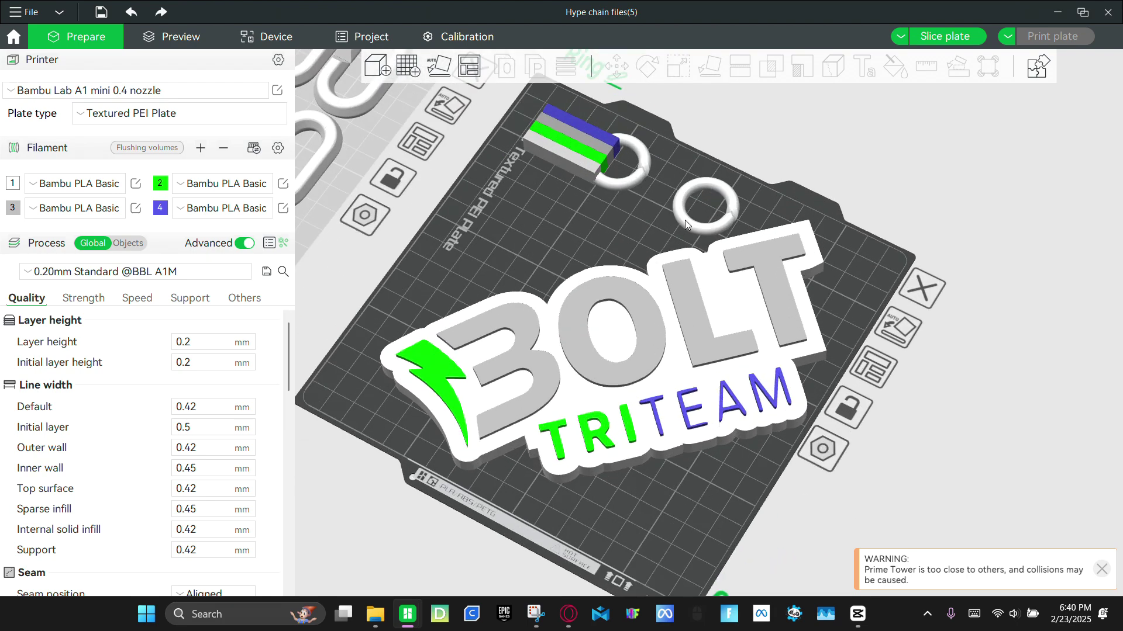
click(618, 203)
drag(619, 204, 599, 246)
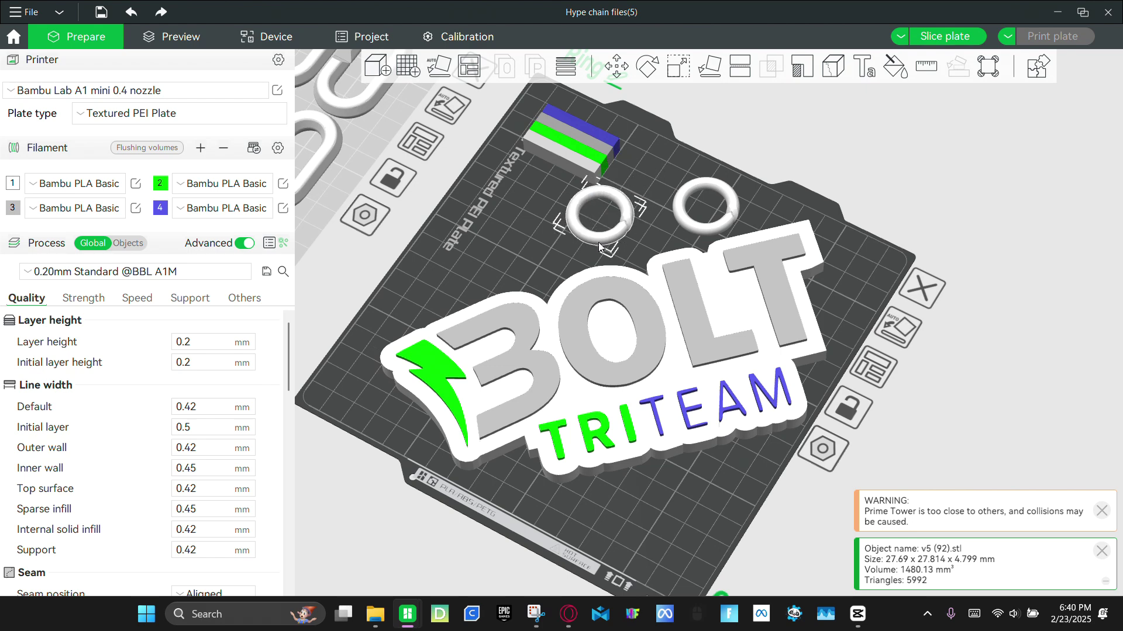
scroll(701, 274, up, 2)
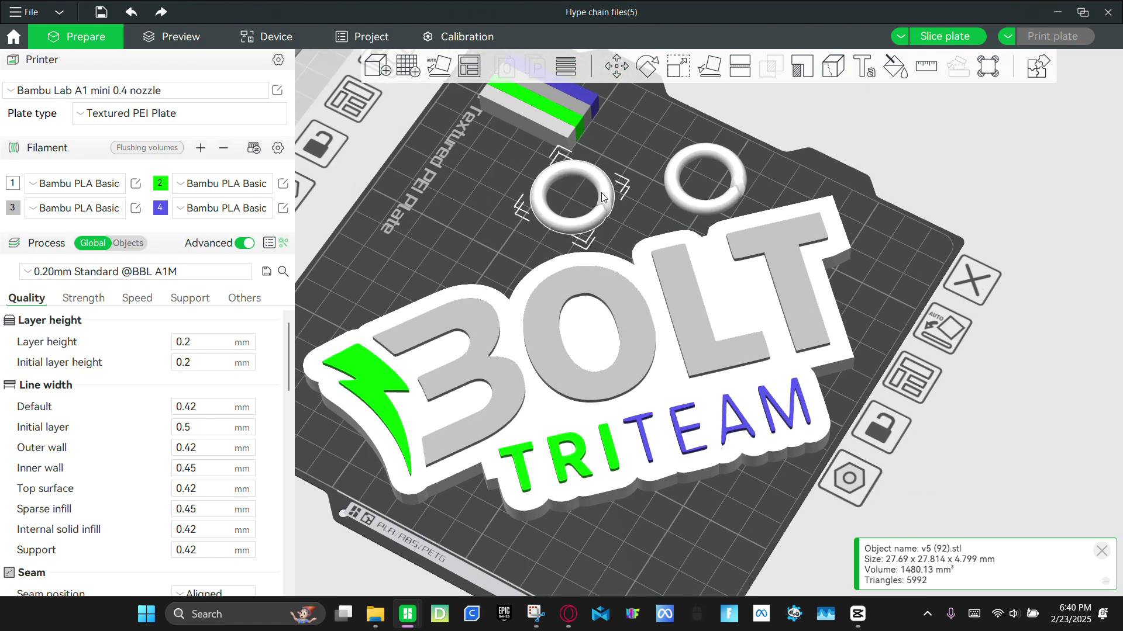
Rotate the ring 90° about Z and place it overlapping the badge's top edge.
click(648, 67)
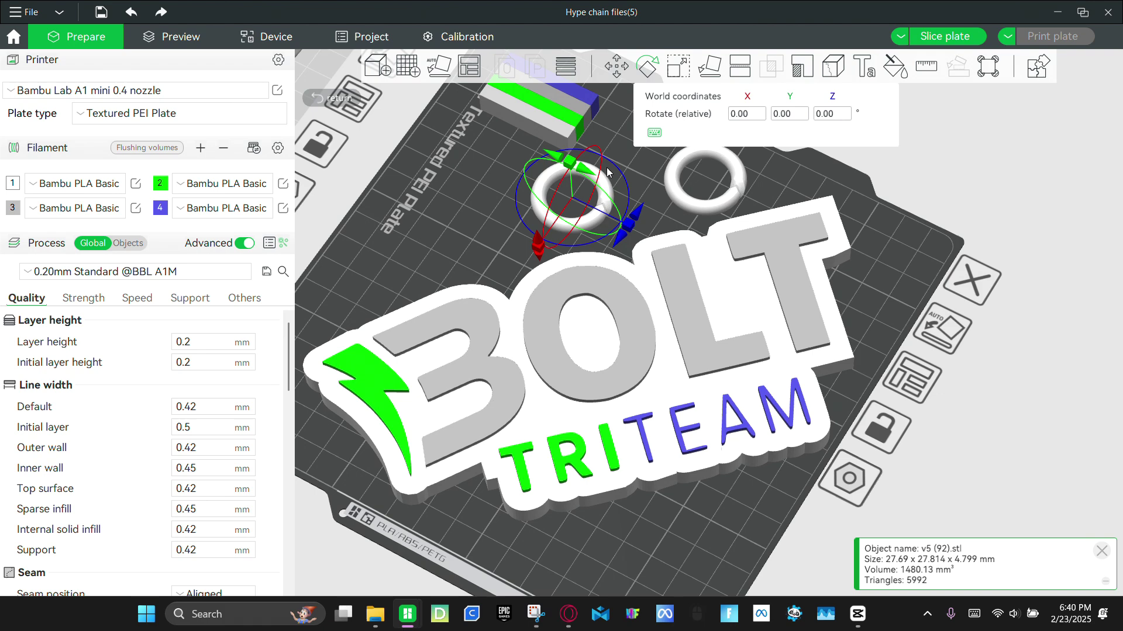
drag(621, 231, 591, 177)
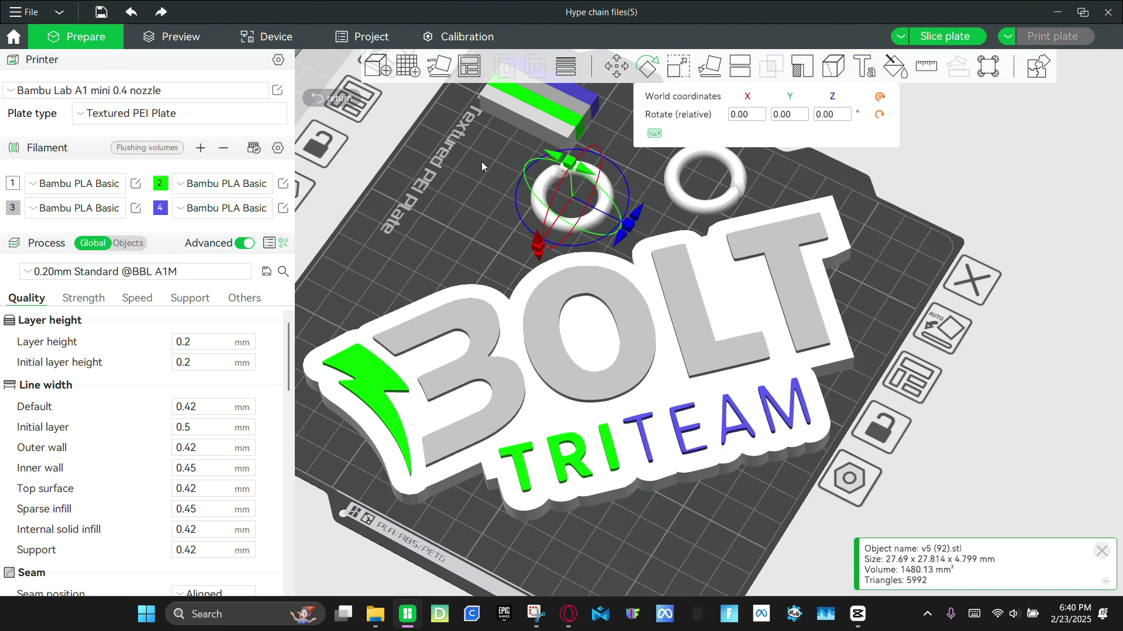
click(452, 167)
scroll(528, 189, up, 4)
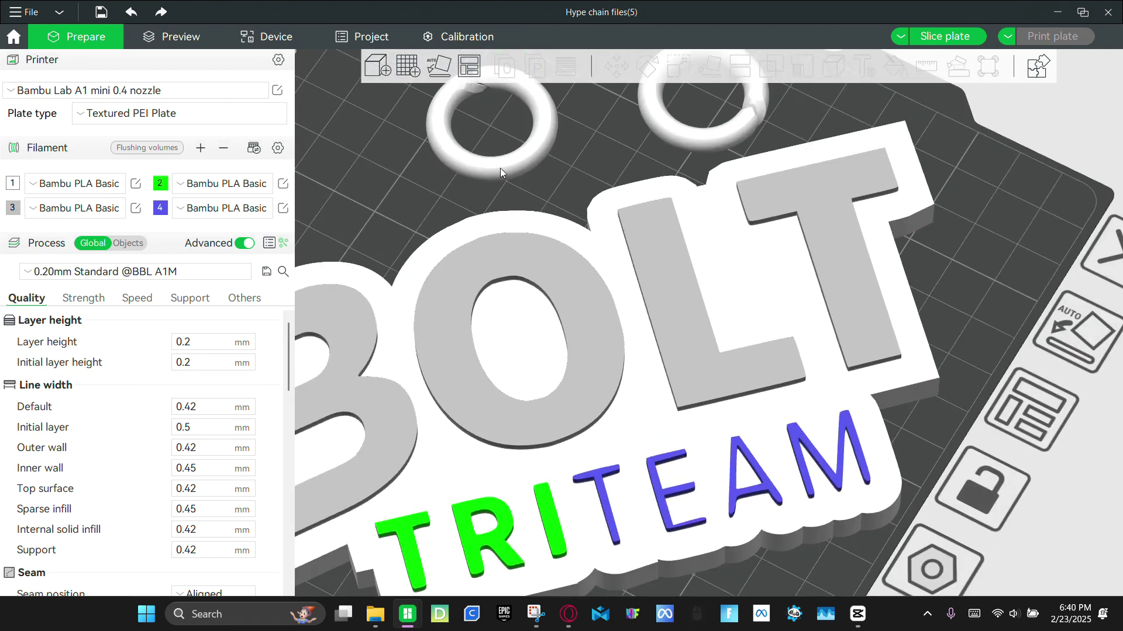
drag(500, 167, 492, 256)
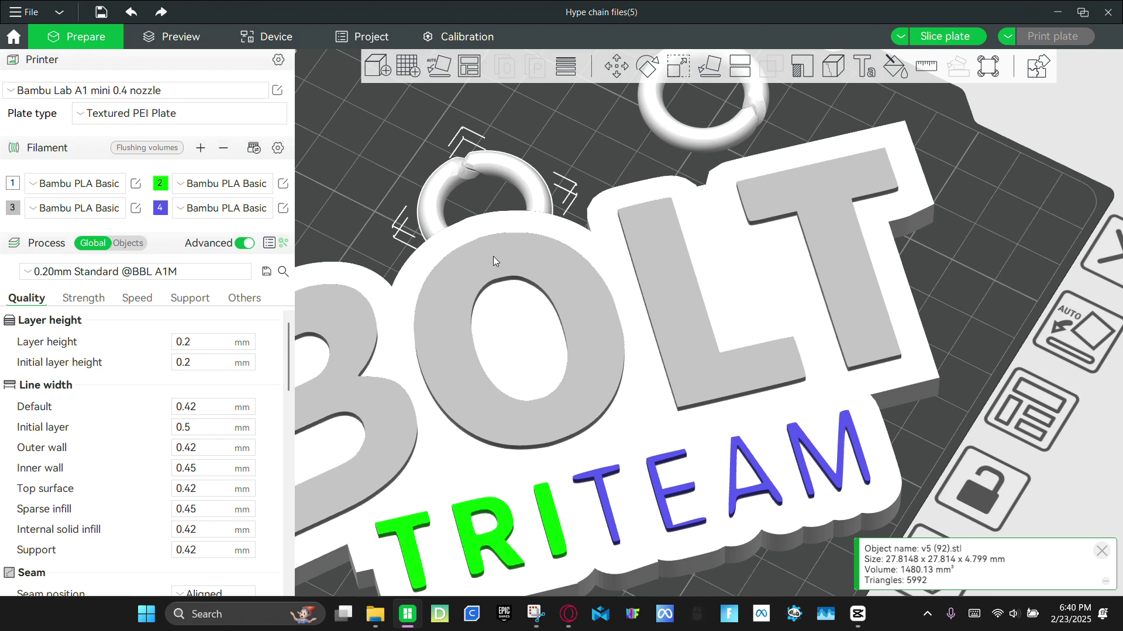
click(391, 157)
scroll(391, 157, down, 6)
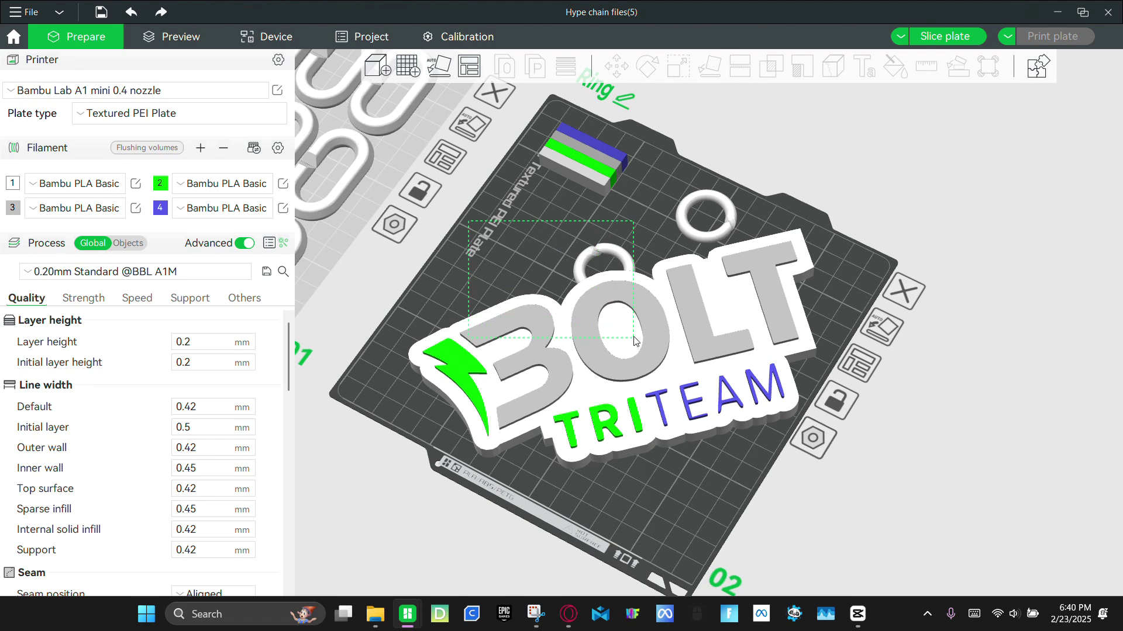
Merge the loop ring and the BOLT badge into one assembly.
drag(634, 341, 635, 330)
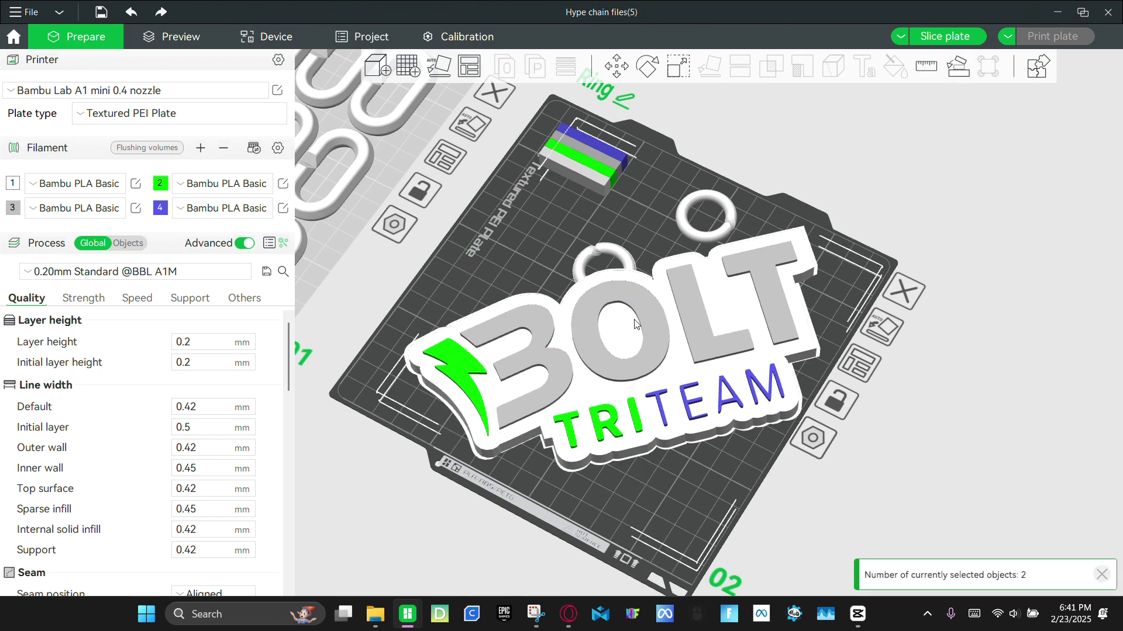
right_click(635, 323)
click(673, 331)
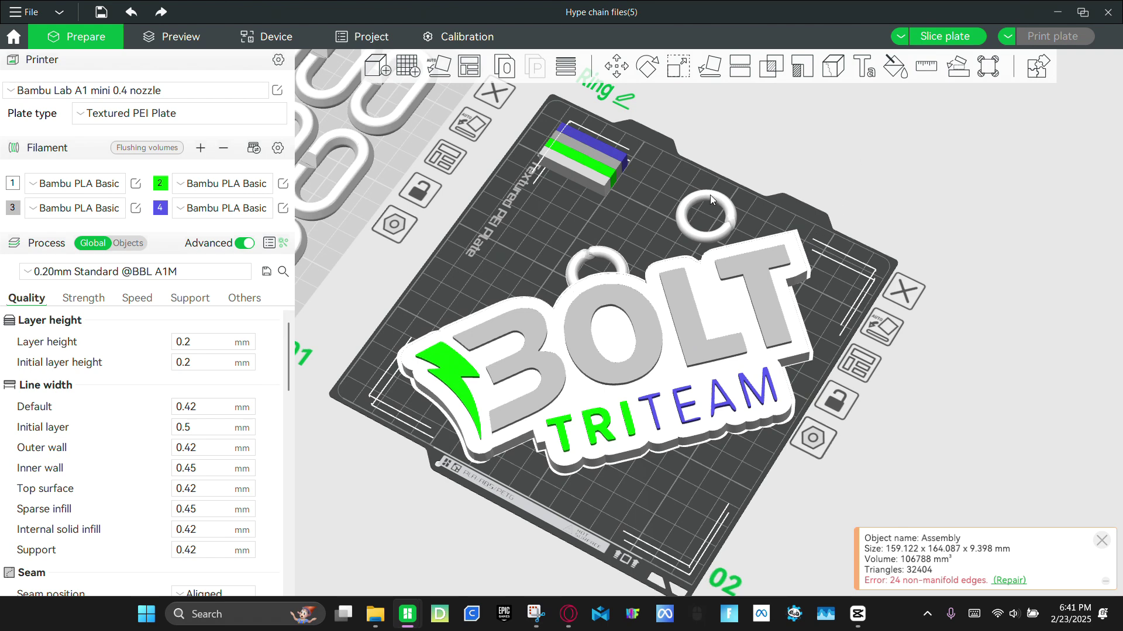
Move the spare ring down to the plate's lower edge, clear of the badge.
drag(710, 194, 668, 339)
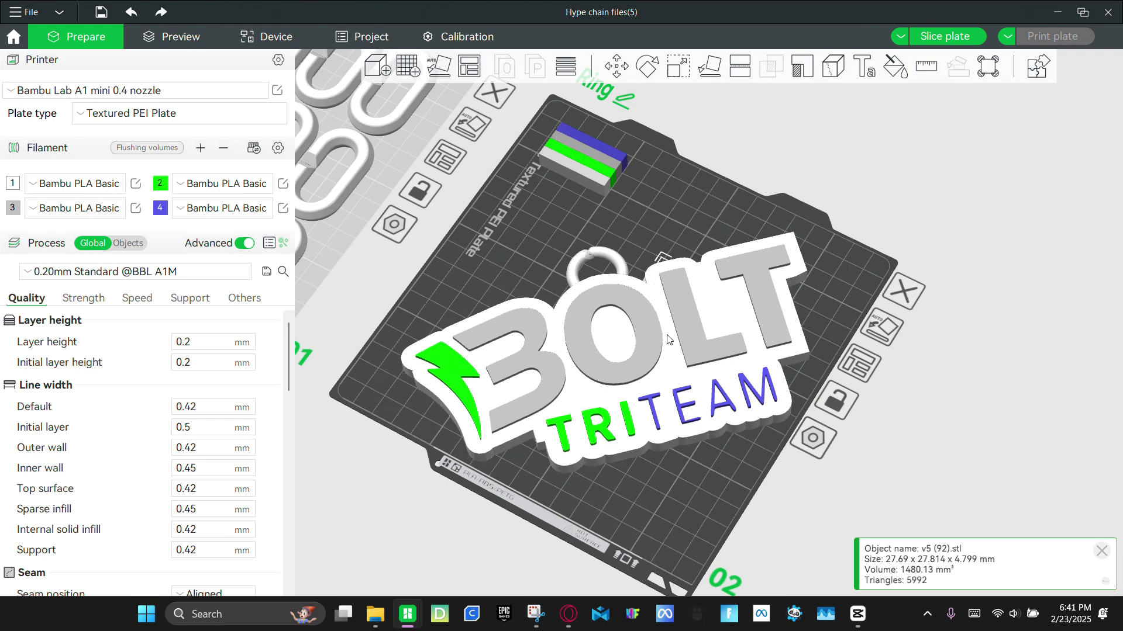
drag(690, 500, 679, 481)
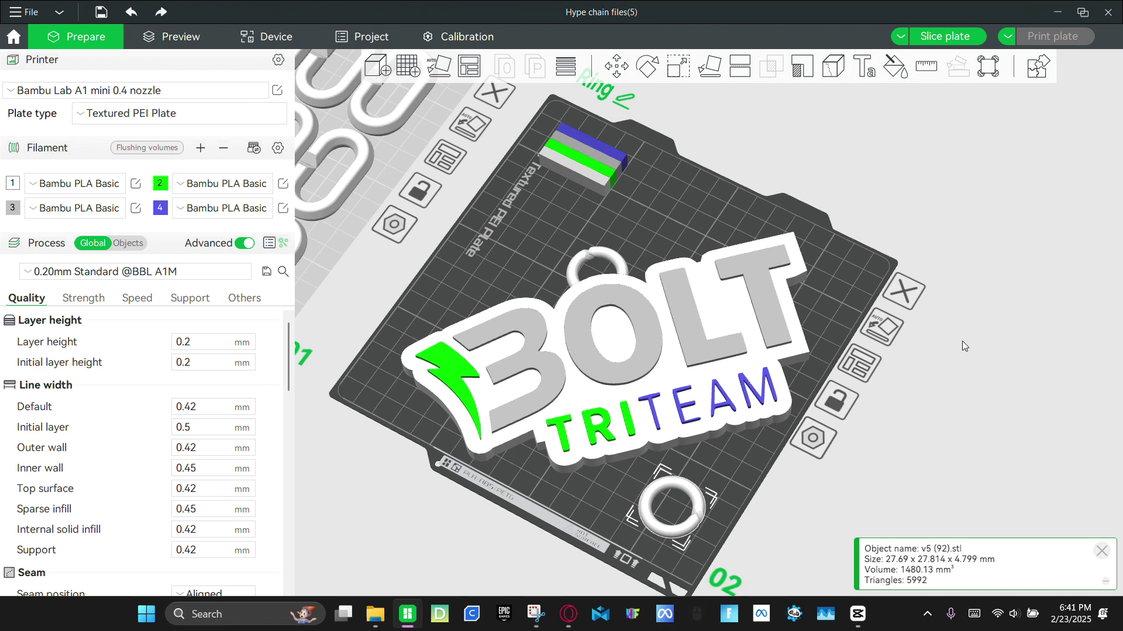
click(942, 351)
scroll(942, 351, down, 5)
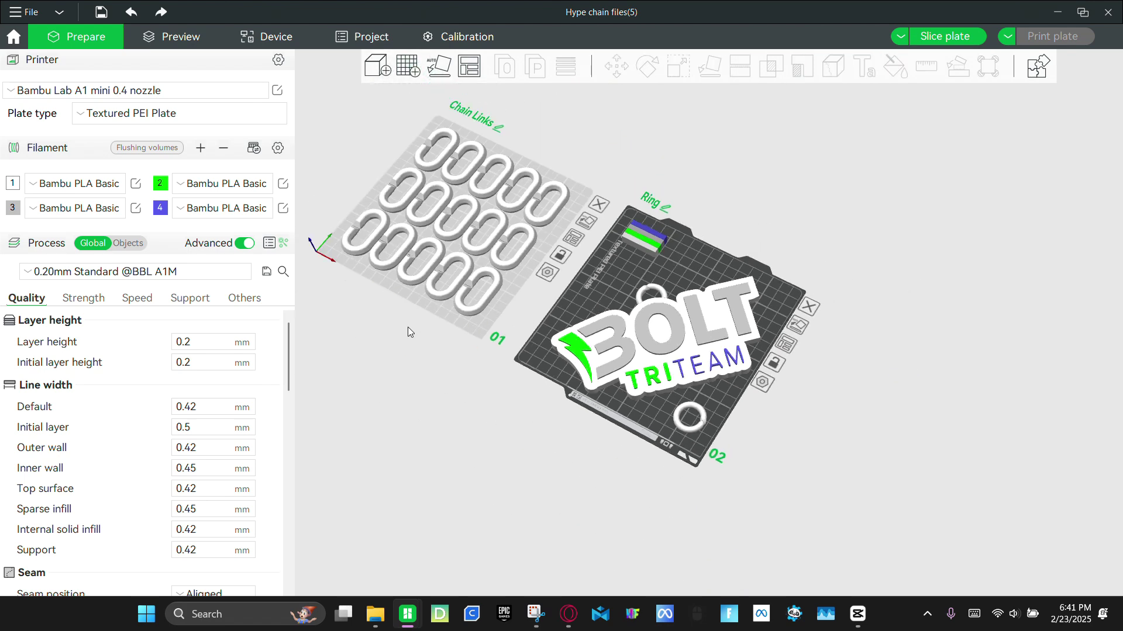
Centre the Ring plate in view and slice plate 2 with Ctrl+R.
scroll(415, 344, up, 5)
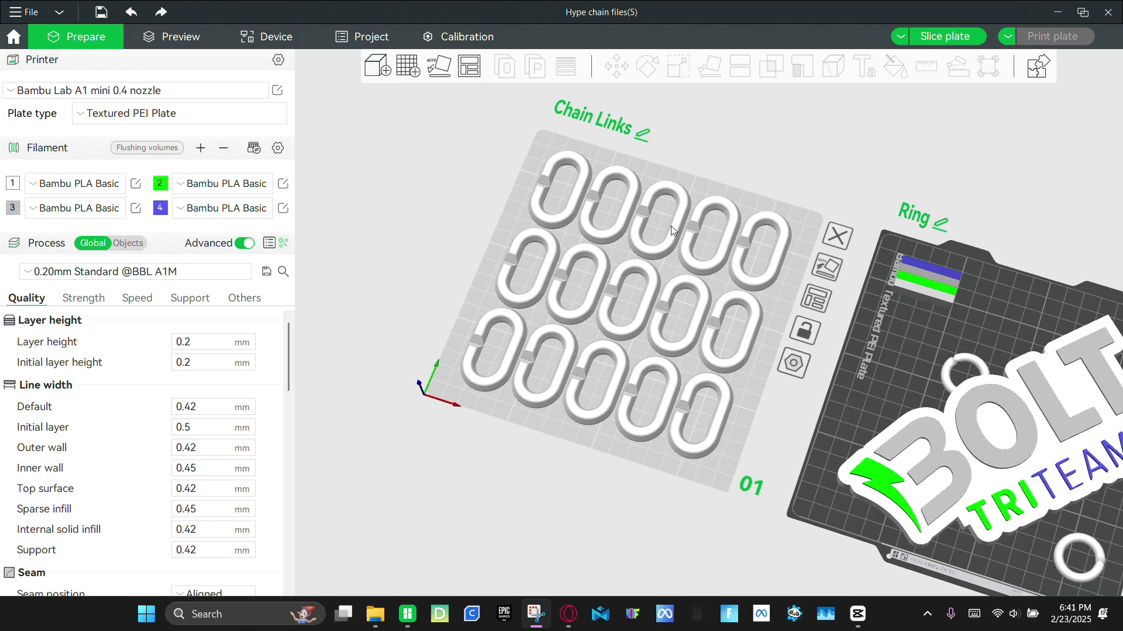
scroll(890, 242, down, 3)
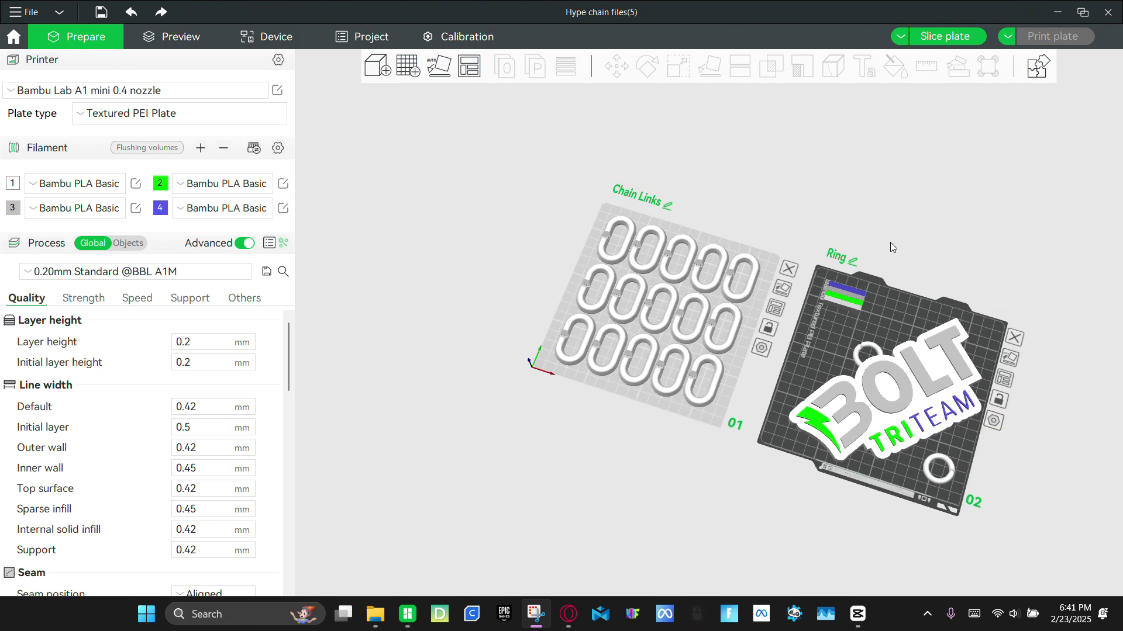
right_drag(890, 242, 635, 246)
scroll(635, 251, up, 2)
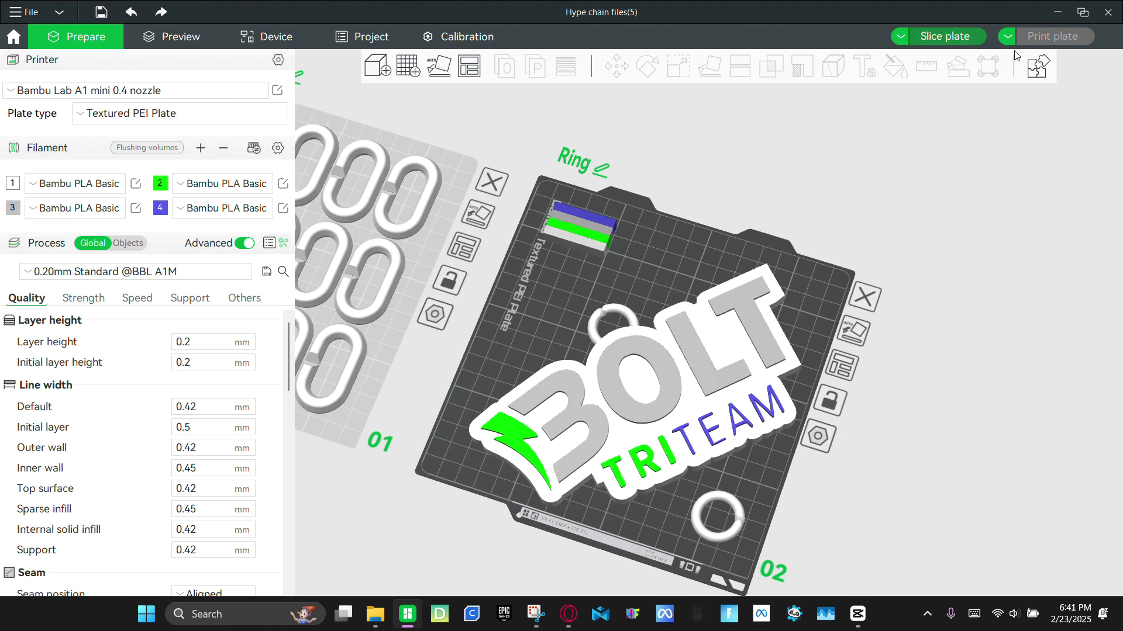
key(ctrl+r)
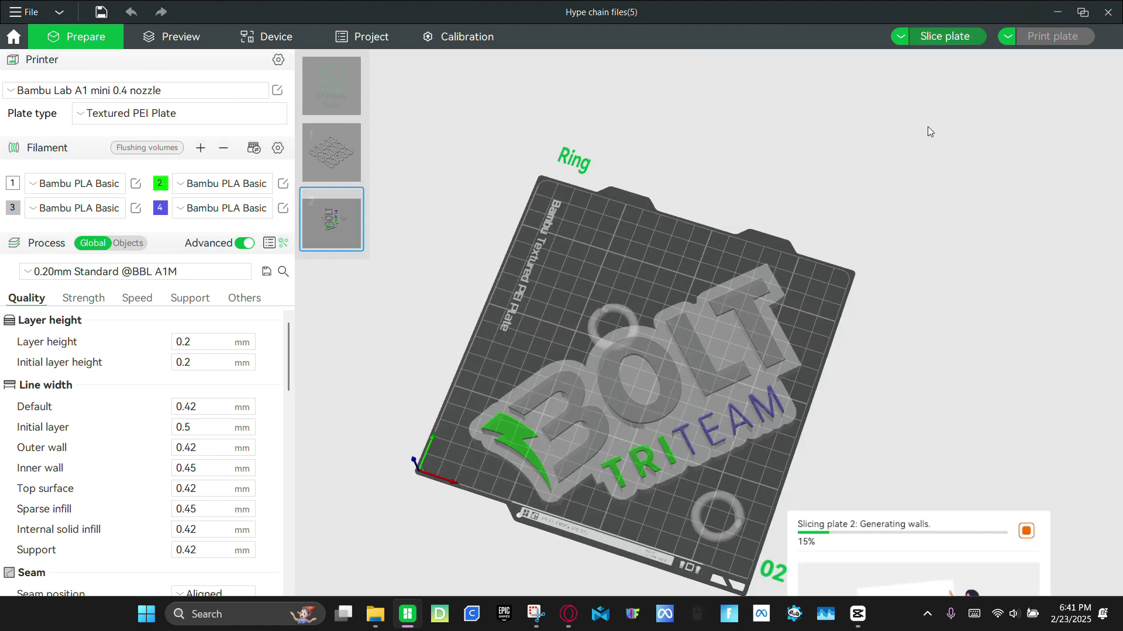